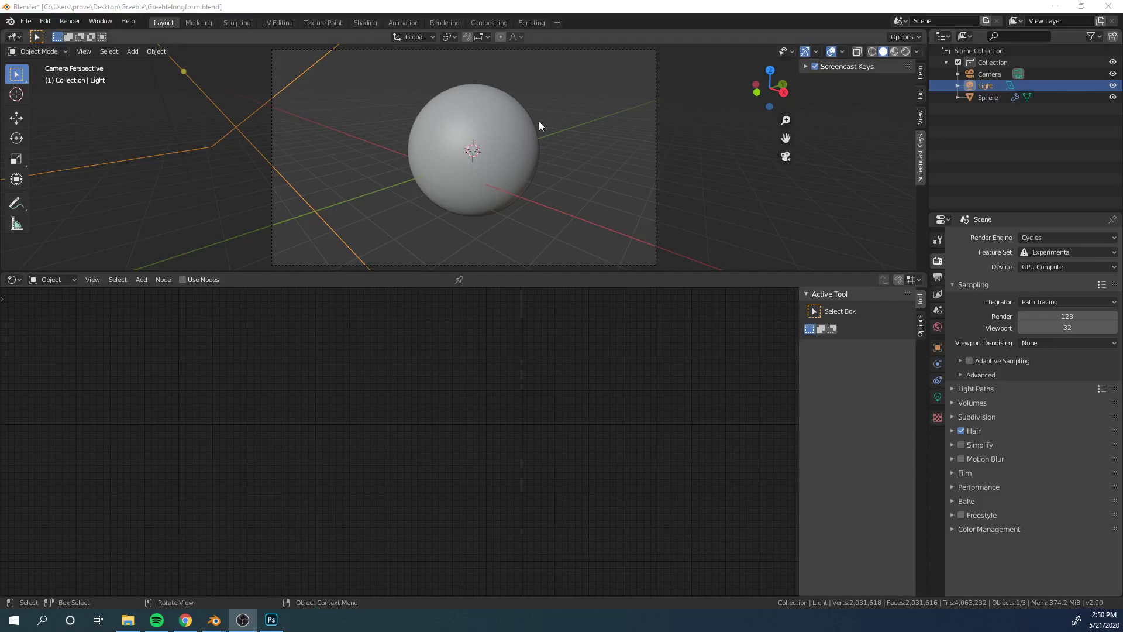
Switch the viewport to rendered shading, select the sphere and show its modifier settings
{"action": "left_click", "coordinate": [906, 51]}
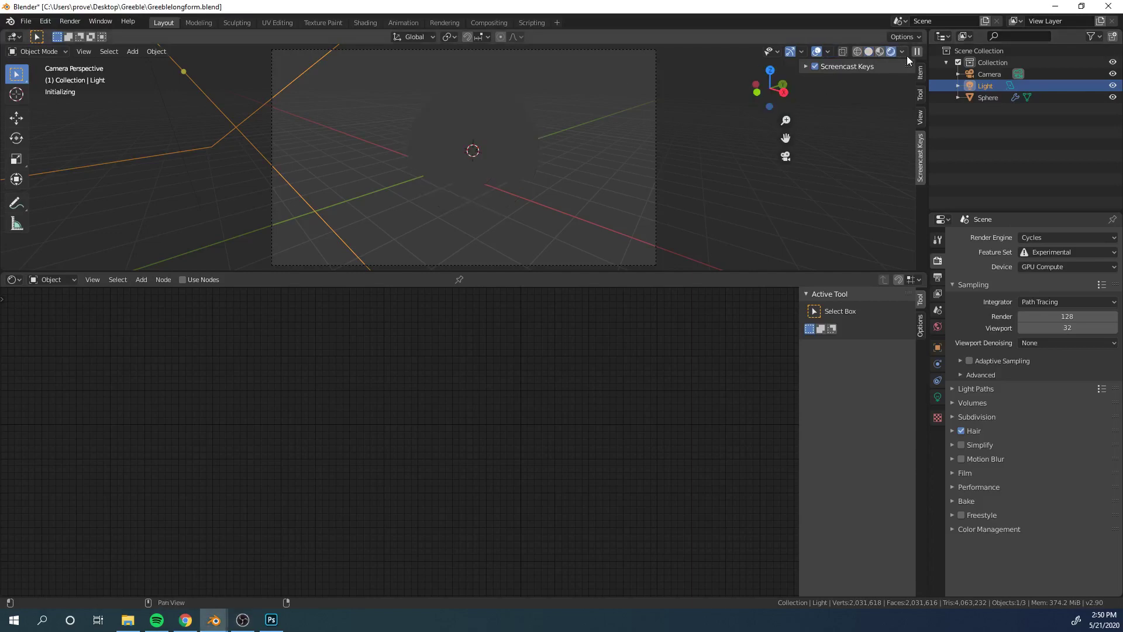
{"action": "left_click", "coordinate": [988, 97]}
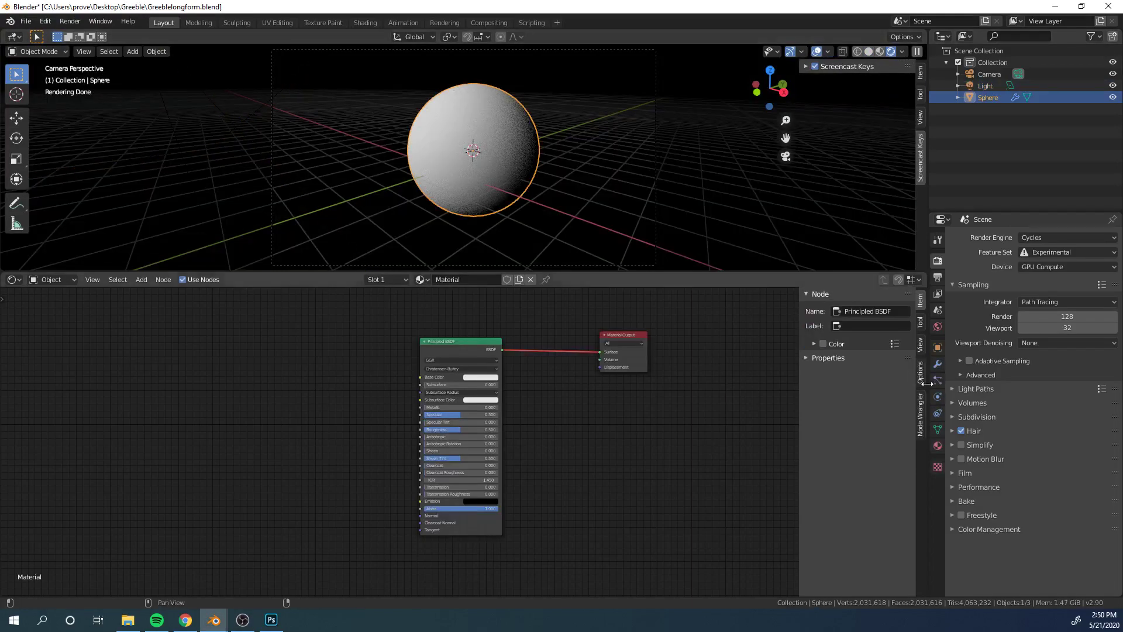
{"action": "left_click", "coordinate": [936, 366]}
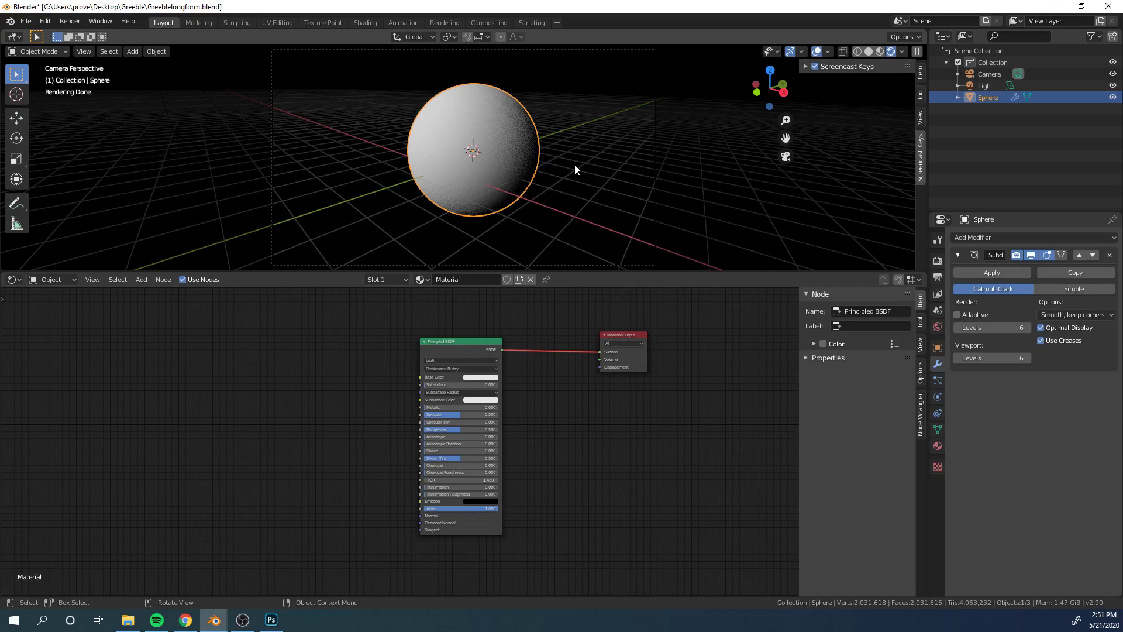
Check the Cycles feature set in the render settings and the displacement method in the sphere's material surface settings
{"action": "left_click", "coordinate": [938, 260]}
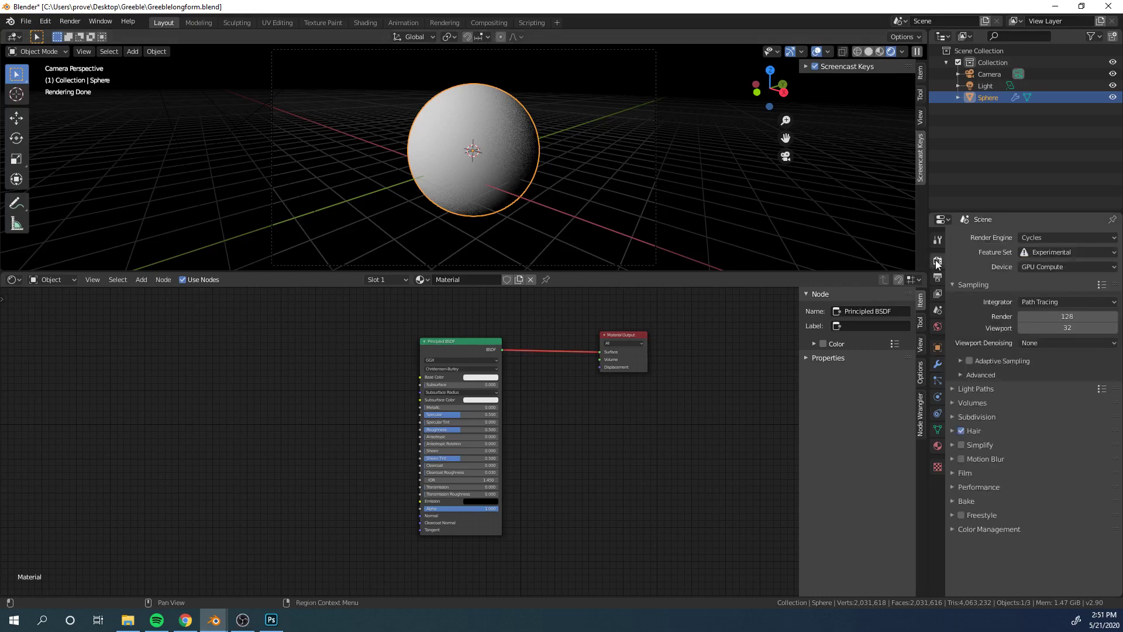
{"action": "left_click", "coordinate": [1053, 252]}
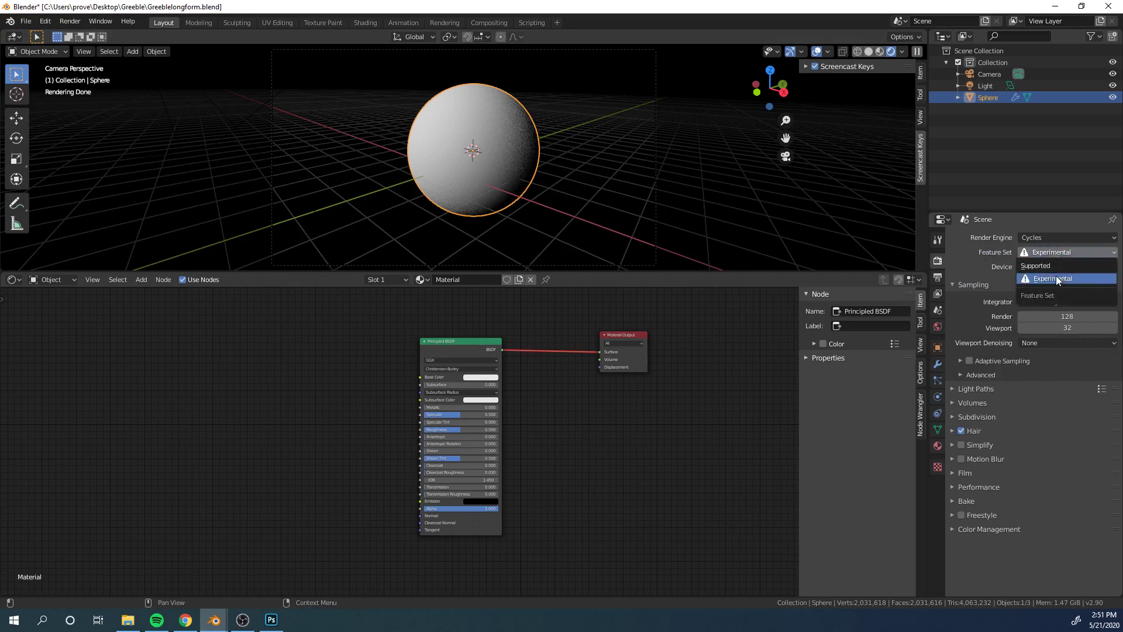
{"action": "left_click", "coordinate": [938, 447]}
{"action": "left_click", "coordinate": [971, 379]}
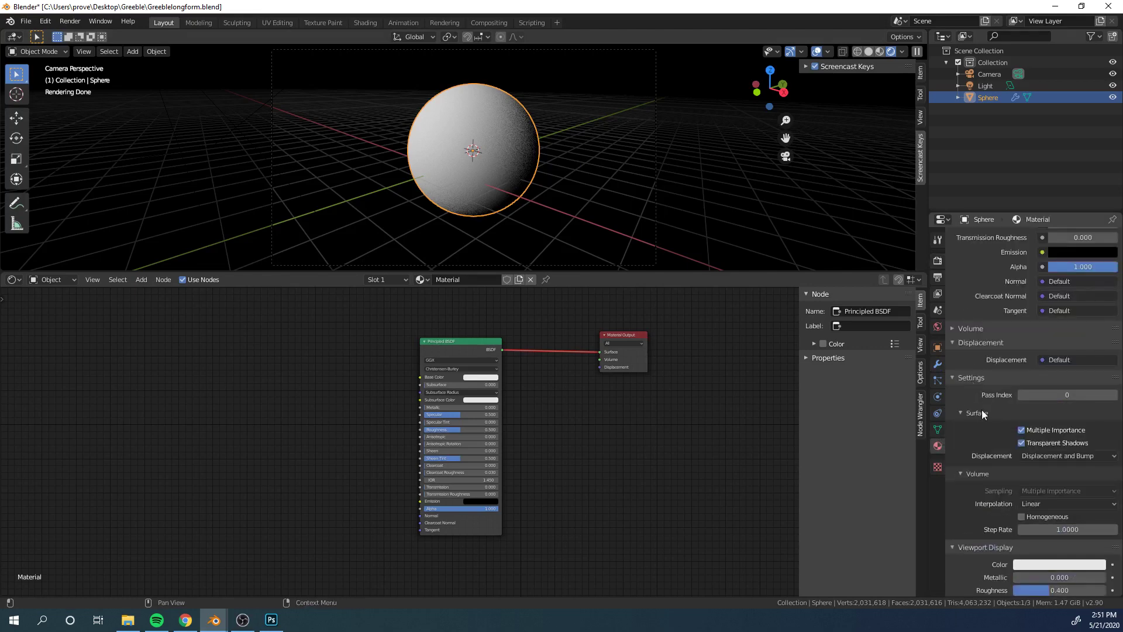
{"action": "left_click", "coordinate": [967, 412]}
{"action": "left_click", "coordinate": [962, 409]}
{"action": "scroll", "coordinate": [494, 454], "scroll_direction": "down", "scroll_amount": 1}
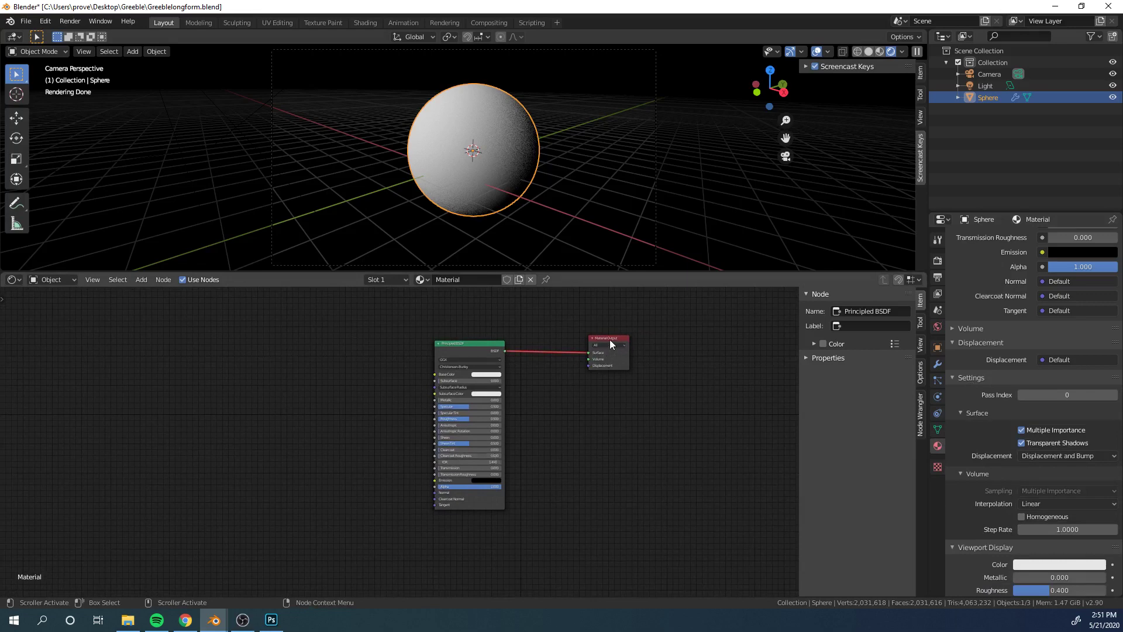
Move the Principled BSDF and Material Output nodes farther apart to make room in the node tree
{"action": "left_click_drag", "start_coordinate": [610, 339], "coordinate": [624, 364]}
{"action": "left_click_drag", "start_coordinate": [493, 345], "coordinate": [371, 341]}
{"action": "scroll", "coordinate": [415, 420], "scroll_direction": "down", "scroll_amount": 2}
{"action": "middle_click_drag", "start_coordinate": [443, 453], "coordinate": [447, 431]}
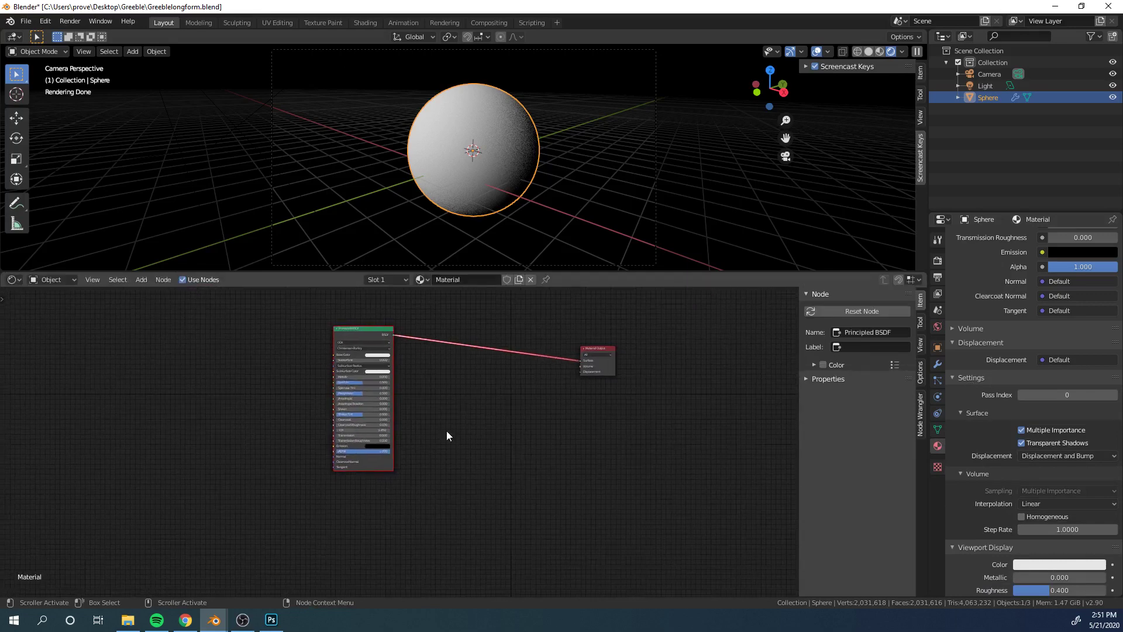
{"action": "middle_click_drag", "start_coordinate": [493, 367], "coordinate": [493, 437]}
{"action": "scroll", "coordinate": [493, 437], "scroll_direction": "up", "scroll_amount": 3}
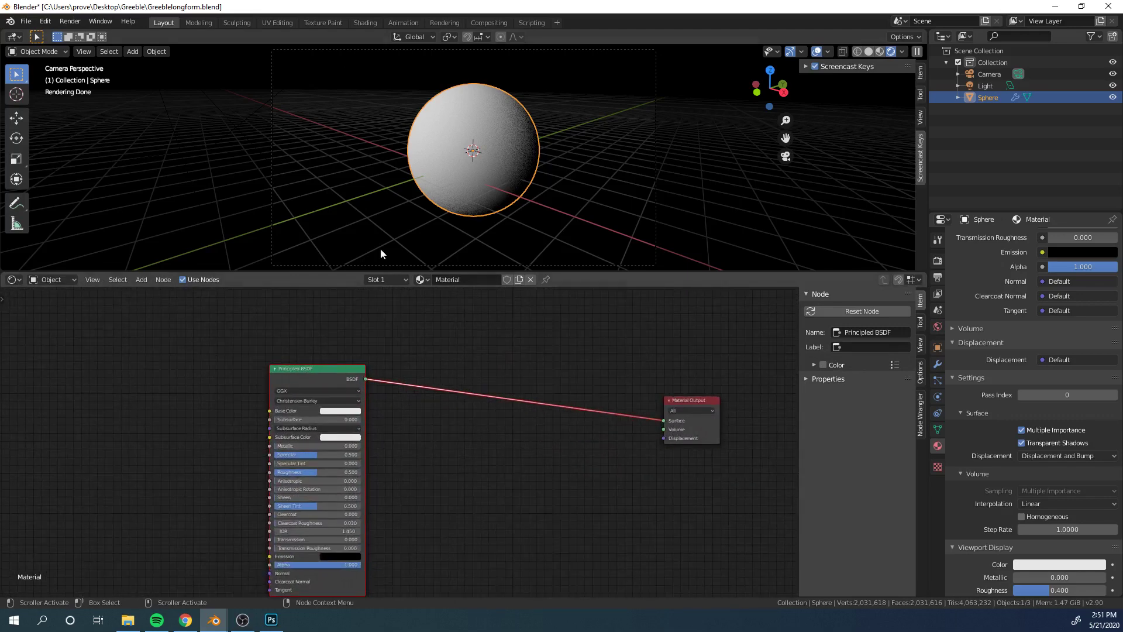
Examine the Node Editor theme colours for active nodes and wires in the preferences
{"action": "left_click", "coordinate": [41, 22]}
{"action": "left_click", "coordinate": [94, 188]}
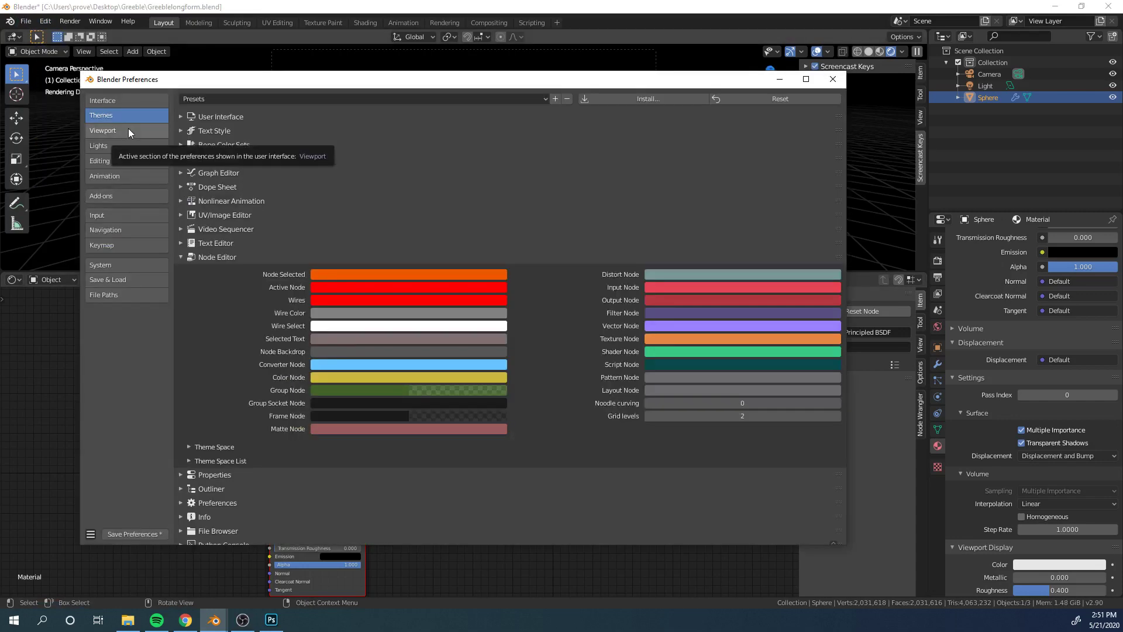
{"action": "left_click", "coordinate": [222, 255]}
{"action": "left_click", "coordinate": [221, 256]}
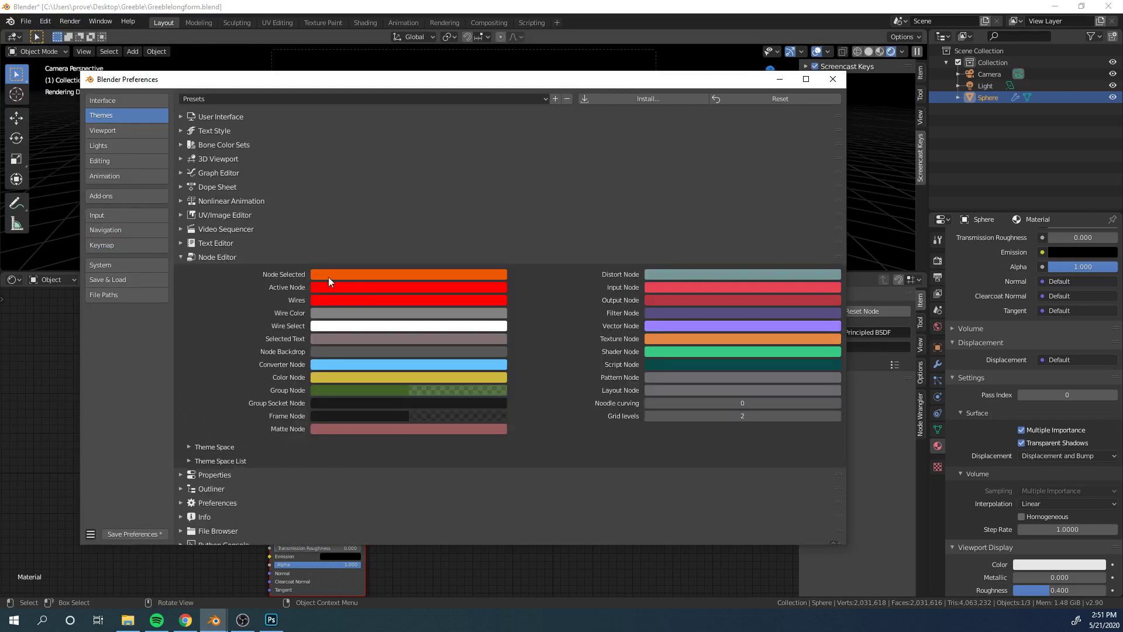
{"action": "left_click", "coordinate": [373, 286]}
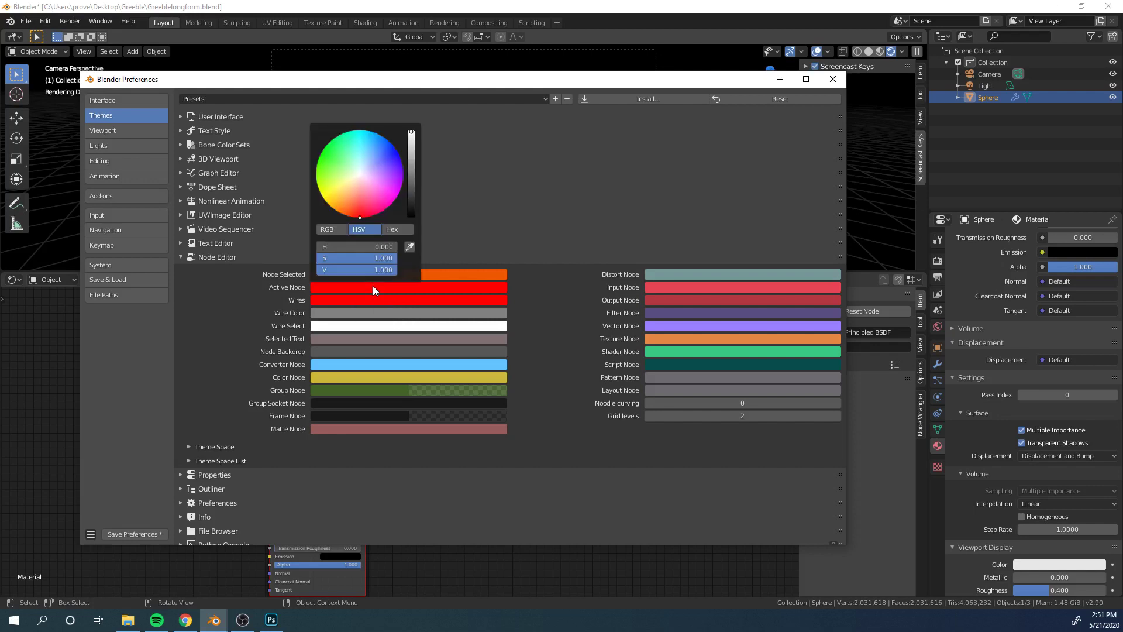
{"action": "left_click", "coordinate": [406, 301]}
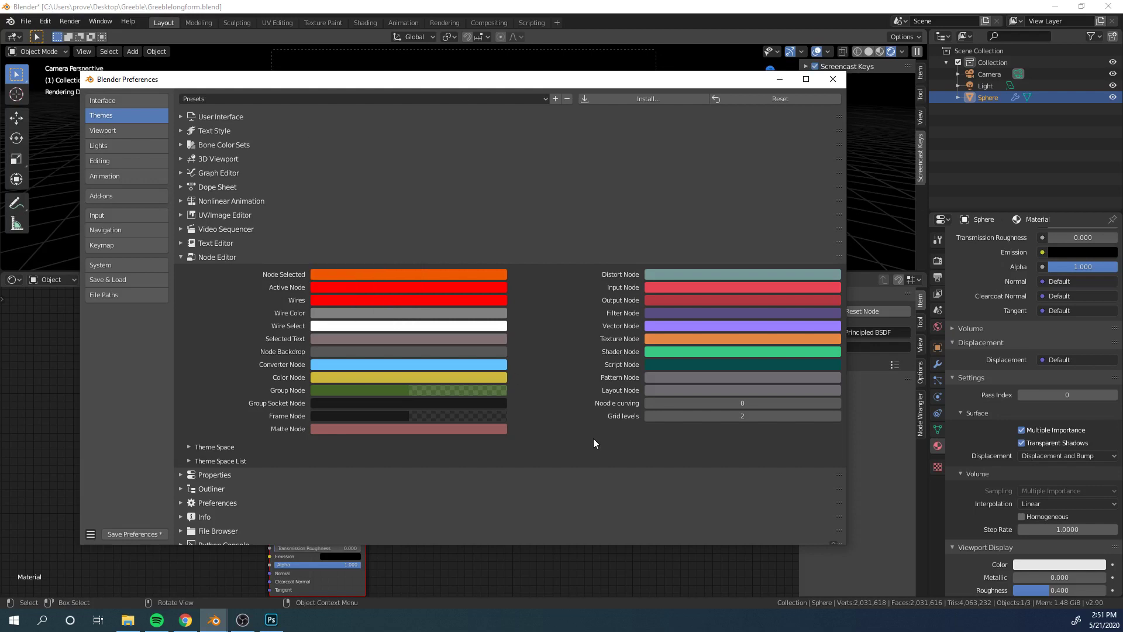
Search the add-ons for "node" to check whether Node Wrangler is enabled, and put the preferences window away
{"action": "left_click", "coordinate": [138, 197]}
{"action": "left_click", "coordinate": [675, 118]}
{"action": "type", "text": "node"}
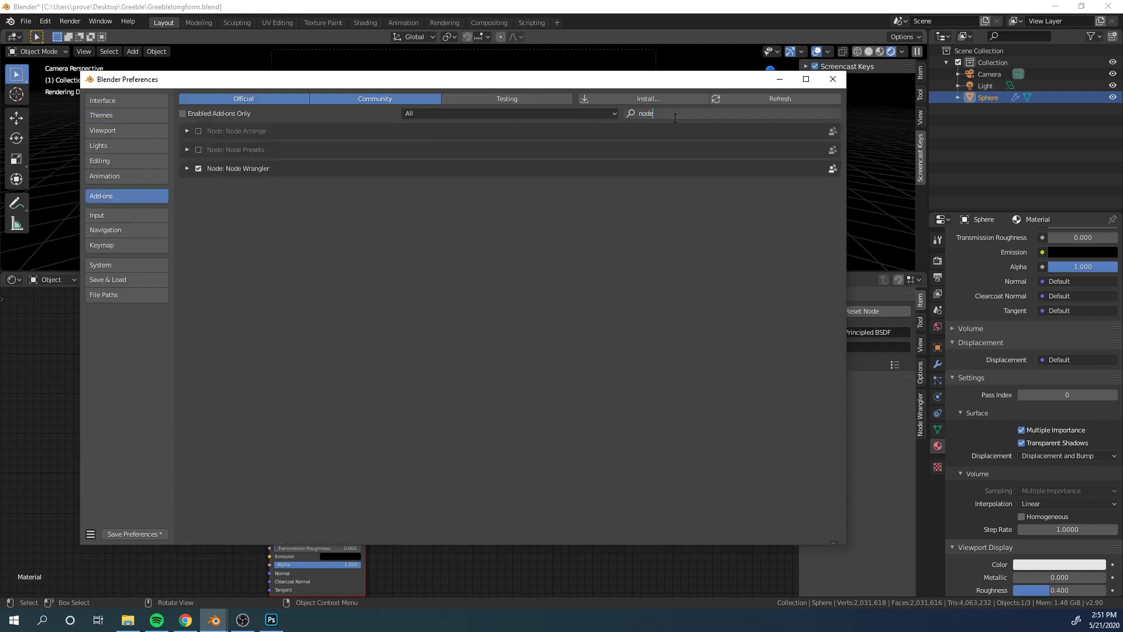
{"action": "key", "text": "Return"}
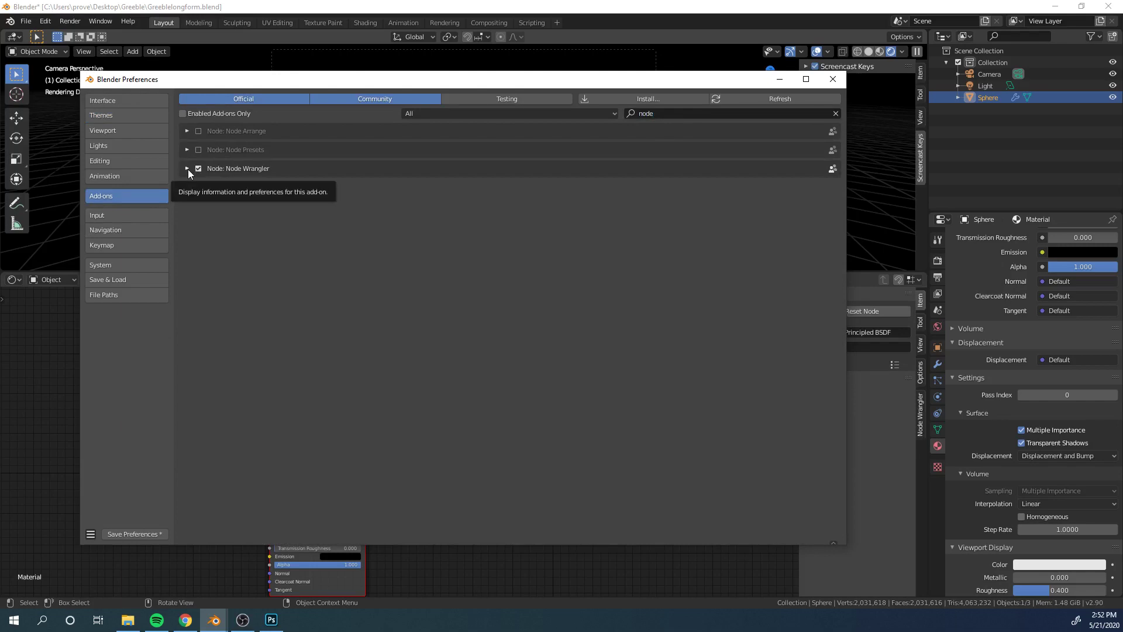
{"action": "left_click", "coordinate": [779, 79]}
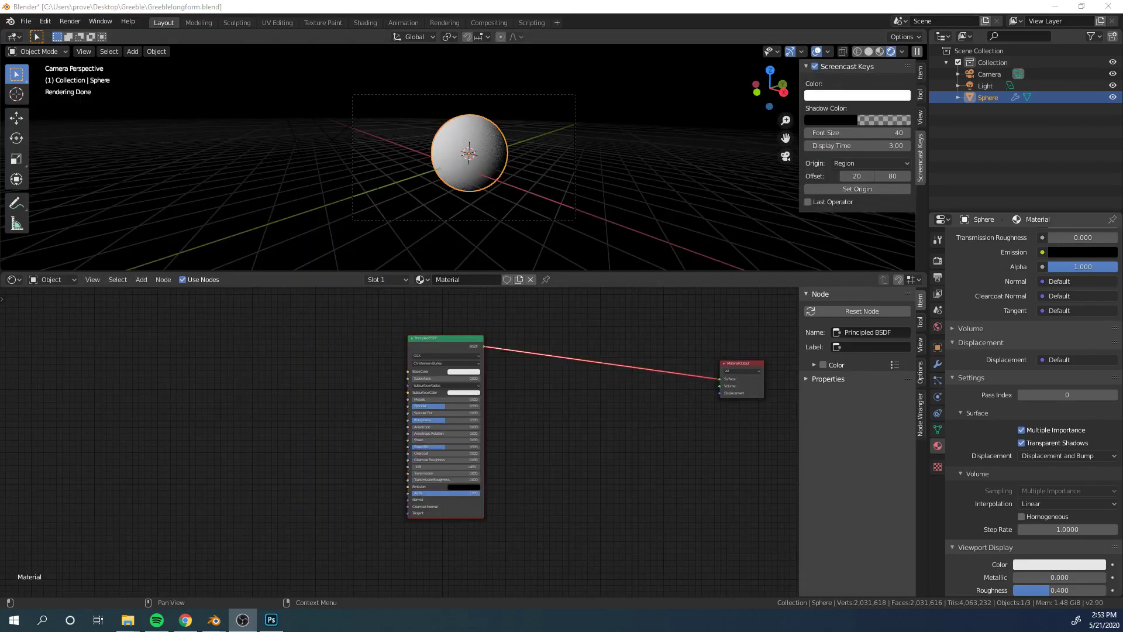
Add a Displacement node below the Principled BSDF and connect its output to the Material Output's Displacement input
{"action": "scroll", "coordinate": [658, 514], "scroll_direction": "down", "scroll_amount": 2}
{"action": "middle_click_drag", "start_coordinate": [658, 514], "coordinate": [463, 397]}
{"action": "scroll", "coordinate": [471, 394], "scroll_direction": "up", "scroll_amount": 5}
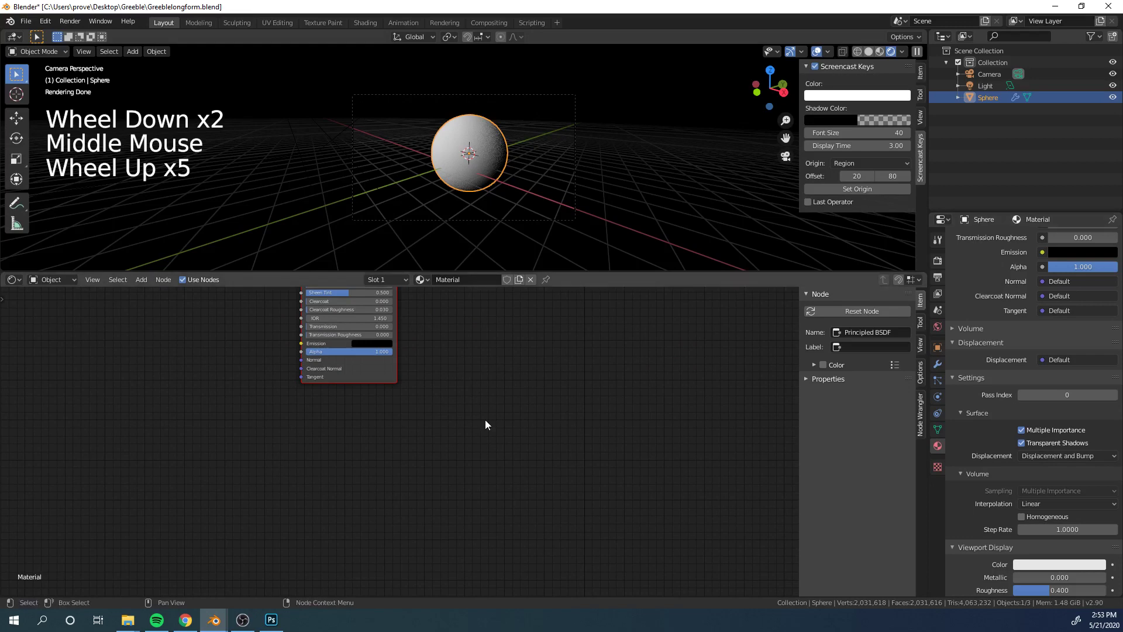
{"action": "key", "text": "shift+a"}
{"action": "left_click", "coordinate": [485, 420]}
{"action": "type", "text": "disp"}
{"action": "key", "text": "Return"}
{"action": "left_click", "coordinate": [493, 412]}
{"action": "scroll", "coordinate": [480, 419], "scroll_direction": "down", "scroll_amount": 1}
{"action": "middle_click_drag", "start_coordinate": [472, 424], "coordinate": [425, 486]}
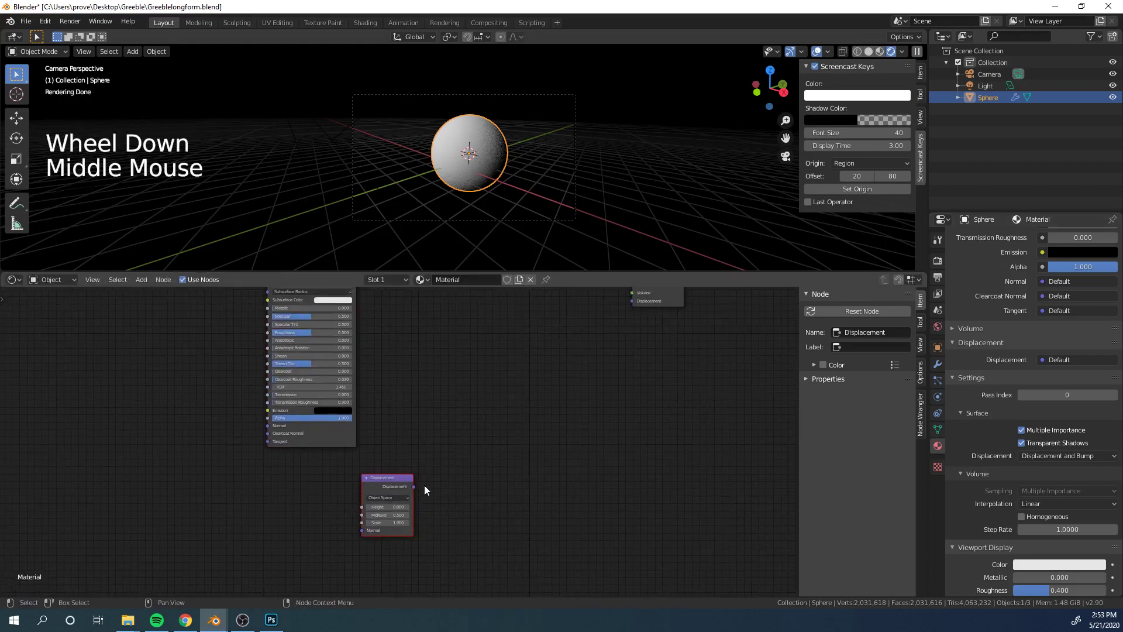
{"action": "left_click_drag", "start_coordinate": [414, 487], "coordinate": [643, 296]}
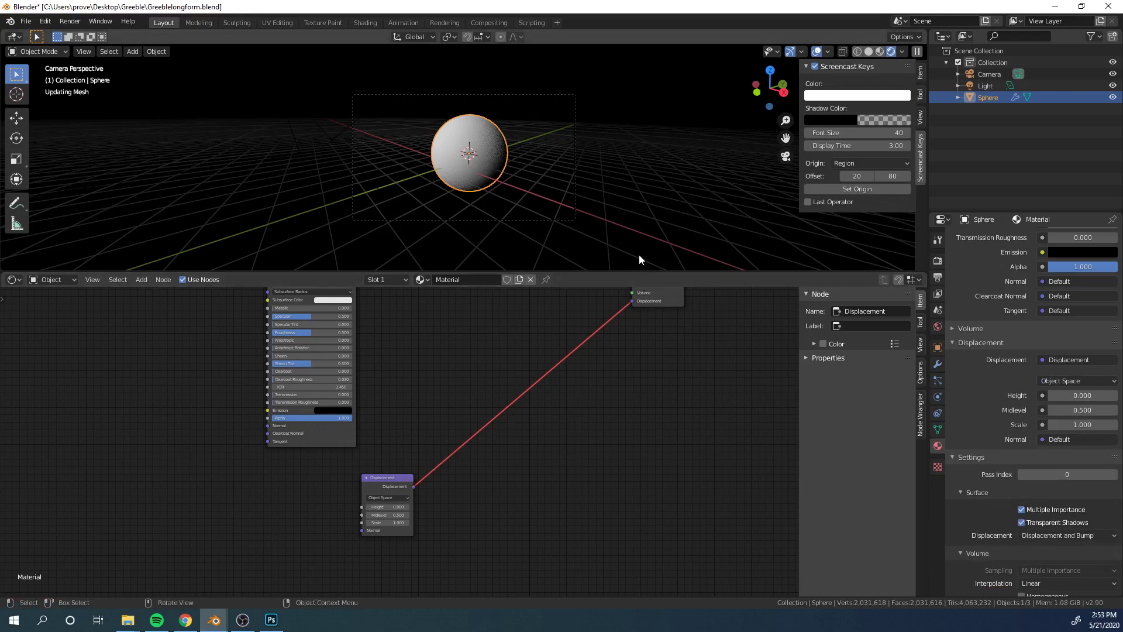
Set the Displacement node's Midlevel to 0
{"action": "scroll", "coordinate": [637, 254], "scroll_direction": "up", "scroll_amount": 3}
{"action": "middle_click_drag", "start_coordinate": [504, 491], "coordinate": [568, 398]}
{"action": "scroll", "coordinate": [567, 398], "scroll_direction": "up", "scroll_amount": 9}
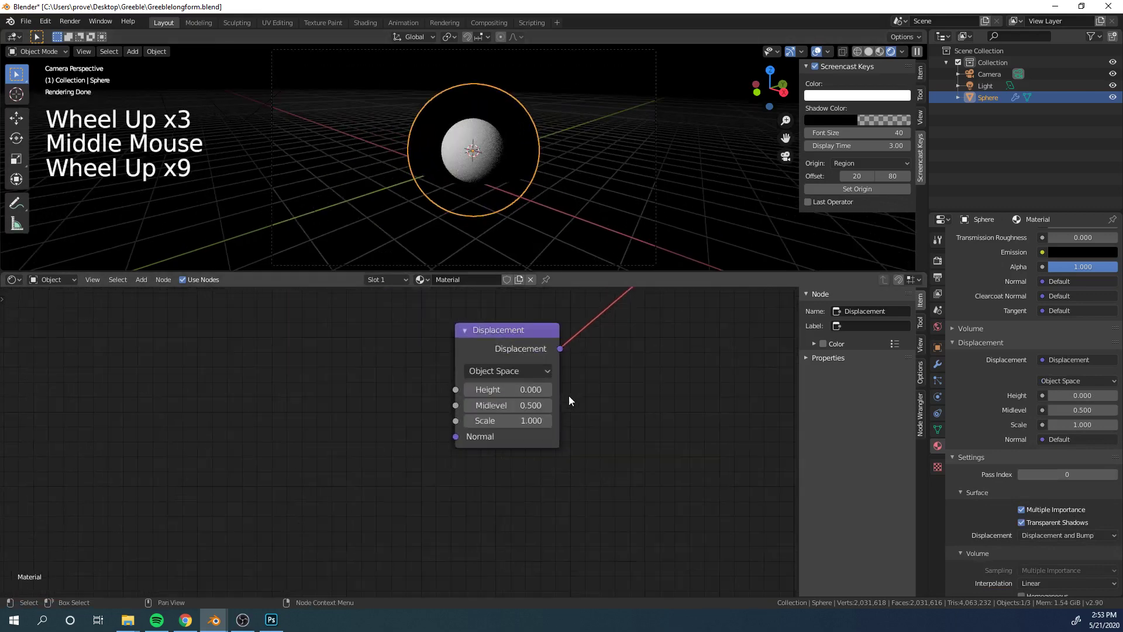
{"action": "scroll", "coordinate": [569, 396], "scroll_direction": "up", "scroll_amount": 3}
{"action": "left_click", "coordinate": [567, 396]}
{"action": "type", "text": "0"}
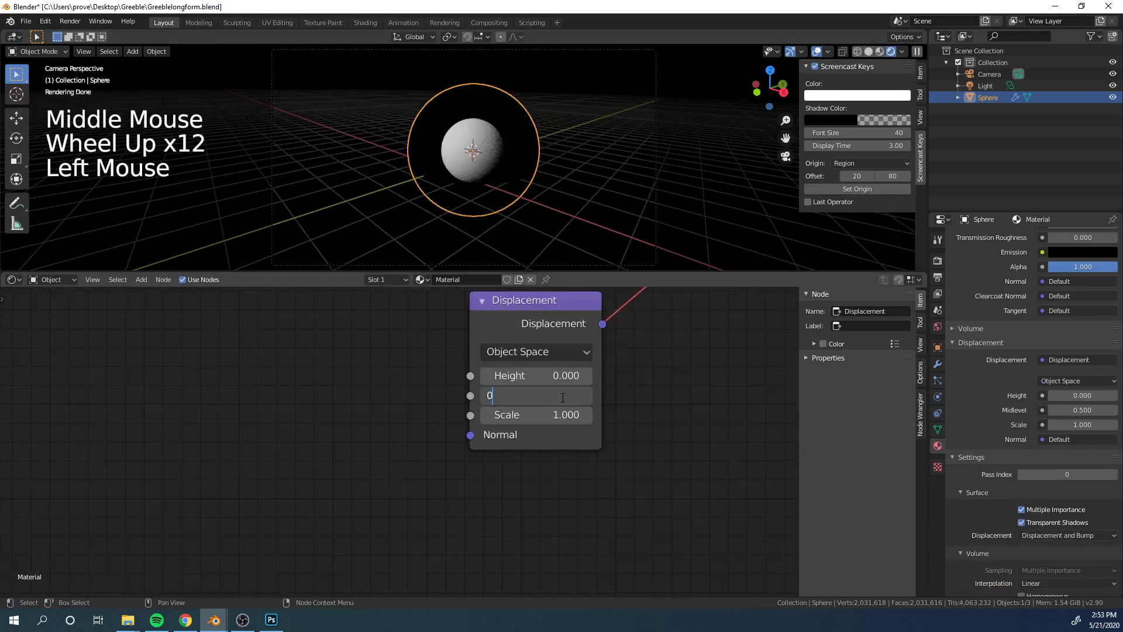
{"action": "key", "text": "Return"}
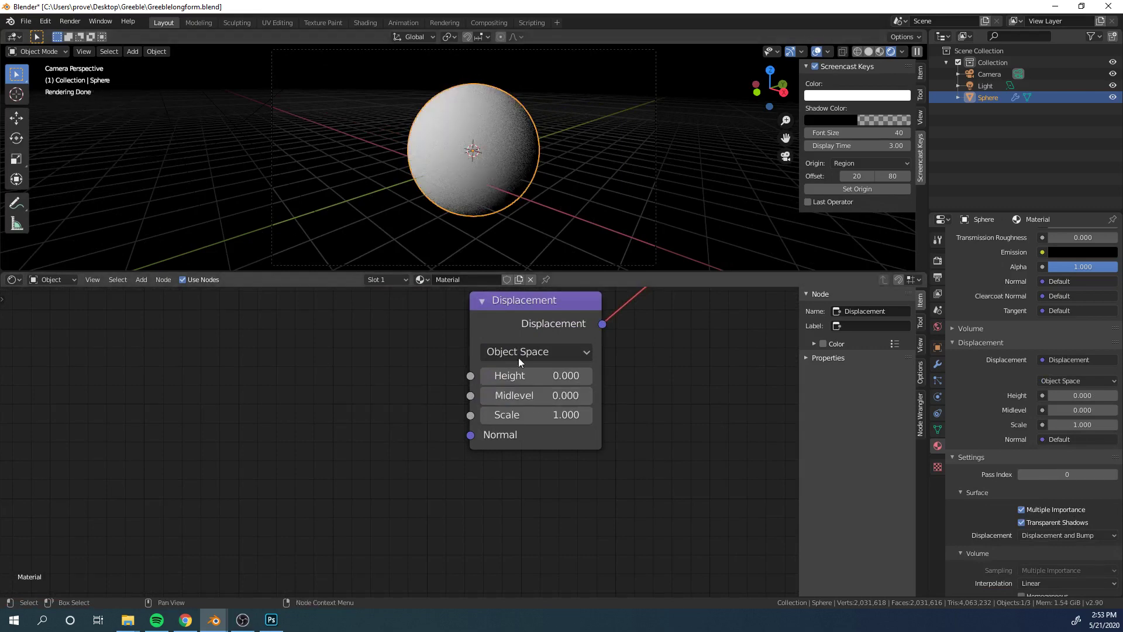
Add a Voronoi Texture node beside the Displacement node and connect its Distance output to the Height input
{"action": "scroll", "coordinate": [519, 357], "scroll_direction": "down", "scroll_amount": 8}
{"action": "middle_click_drag", "start_coordinate": [578, 313], "coordinate": [499, 415]}
{"action": "scroll", "coordinate": [498, 414], "scroll_direction": "down", "scroll_amount": 6}
{"action": "scroll", "coordinate": [456, 401], "scroll_direction": "up", "scroll_amount": 1}
{"action": "middle_click_drag", "start_coordinate": [403, 384], "coordinate": [461, 401]}
{"action": "scroll", "coordinate": [479, 404], "scroll_direction": "down", "scroll_amount": 2}
{"action": "middle_click_drag", "start_coordinate": [711, 430], "coordinate": [881, 404]}
{"action": "scroll", "coordinate": [551, 419], "scroll_direction": "up", "scroll_amount": 6}
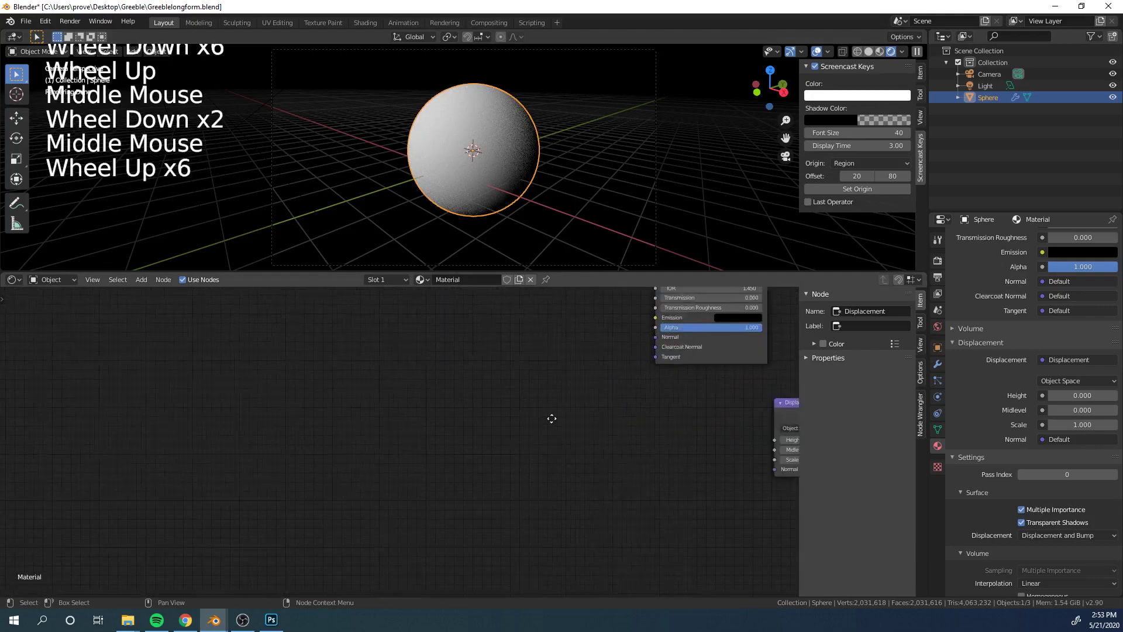
{"action": "middle_click_drag", "start_coordinate": [552, 419], "coordinate": [364, 386]}
{"action": "scroll", "coordinate": [454, 346], "scroll_direction": "up", "scroll_amount": 4}
{"action": "key", "text": "shift+a"}
{"action": "left_click", "coordinate": [456, 345]}
{"action": "type", "text": "vor"}
{"action": "key", "text": "Return"}
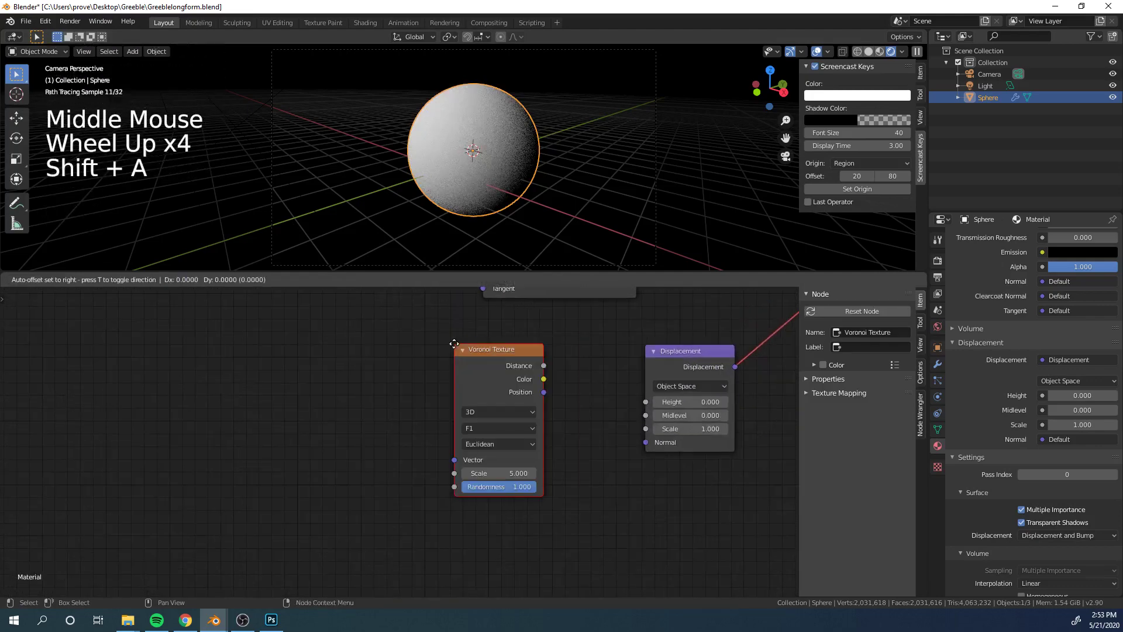
{"action": "left_click", "coordinate": [442, 344]}
{"action": "left_click_drag", "start_coordinate": [530, 364], "coordinate": [656, 402]}
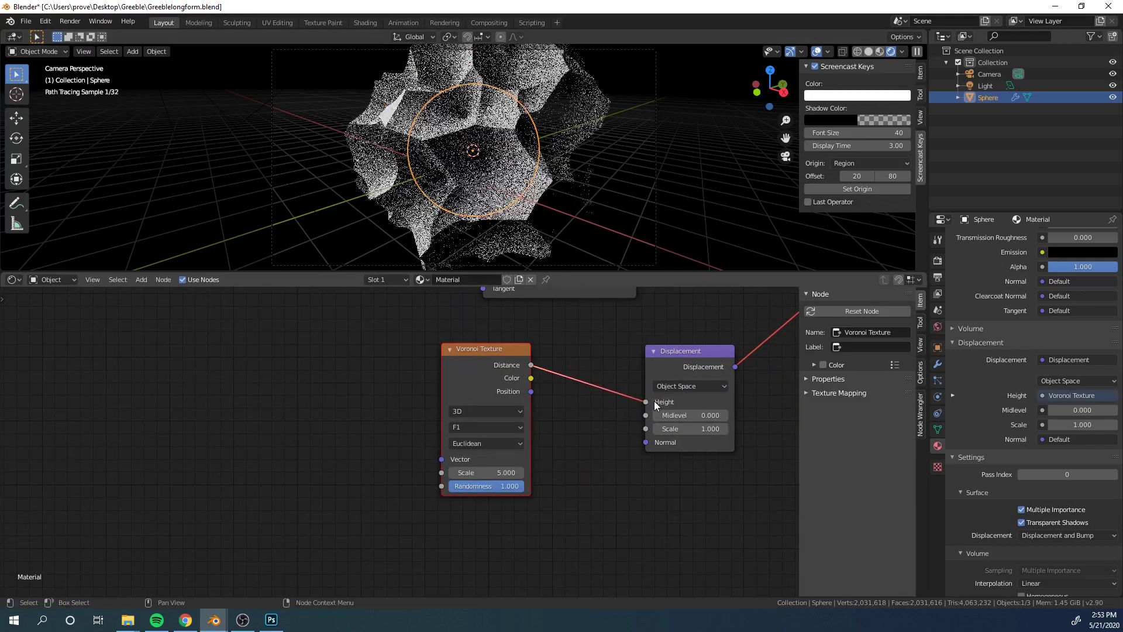
Preview the Voronoi Texture's Distance output directly on the sphere's surface
{"action": "scroll", "coordinate": [556, 210], "scroll_direction": "down", "scroll_amount": 4}
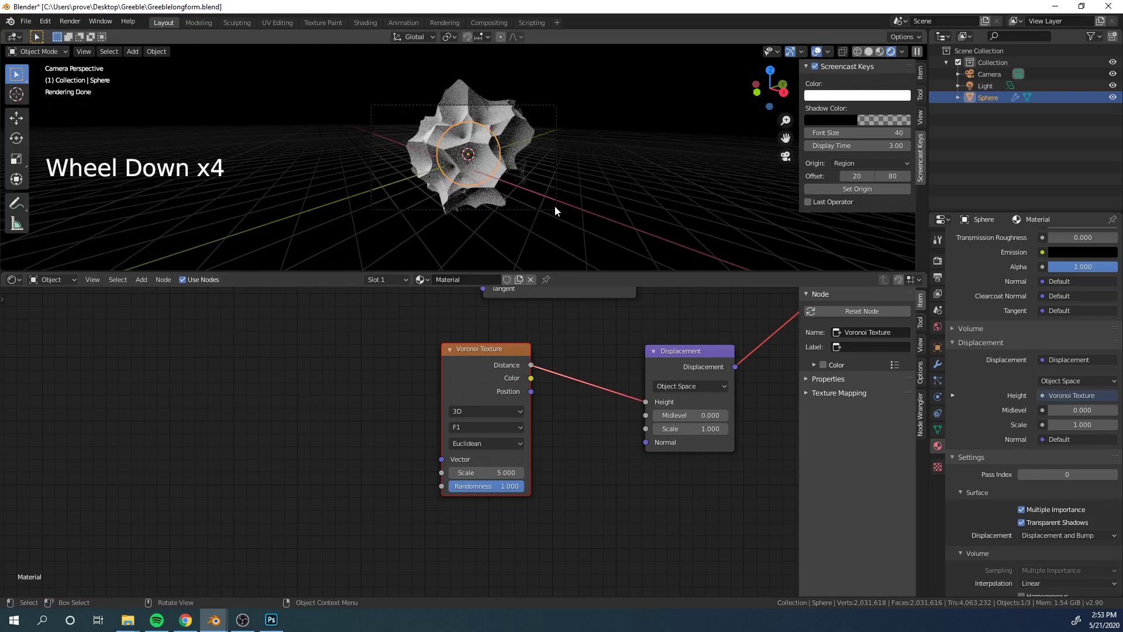
{"action": "middle_click_drag", "start_coordinate": [527, 410], "coordinate": [436, 432]}
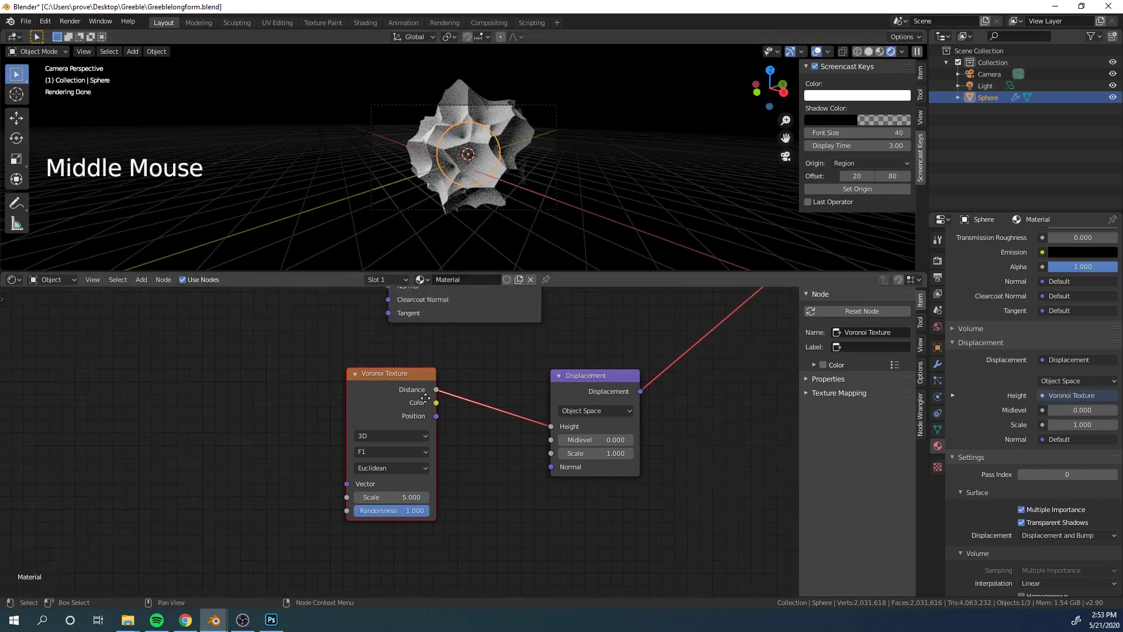
{"action": "scroll", "coordinate": [436, 431], "scroll_direction": "up", "scroll_amount": 3}
{"action": "scroll", "coordinate": [436, 432], "scroll_direction": "down", "scroll_amount": 2}
{"action": "middle_click_drag", "start_coordinate": [409, 375], "coordinate": [451, 350]}
{"action": "scroll", "coordinate": [451, 350], "scroll_direction": "up", "scroll_amount": 2}
{"action": "left_click", "coordinate": [448, 349], "text": "ctrl+shift"}
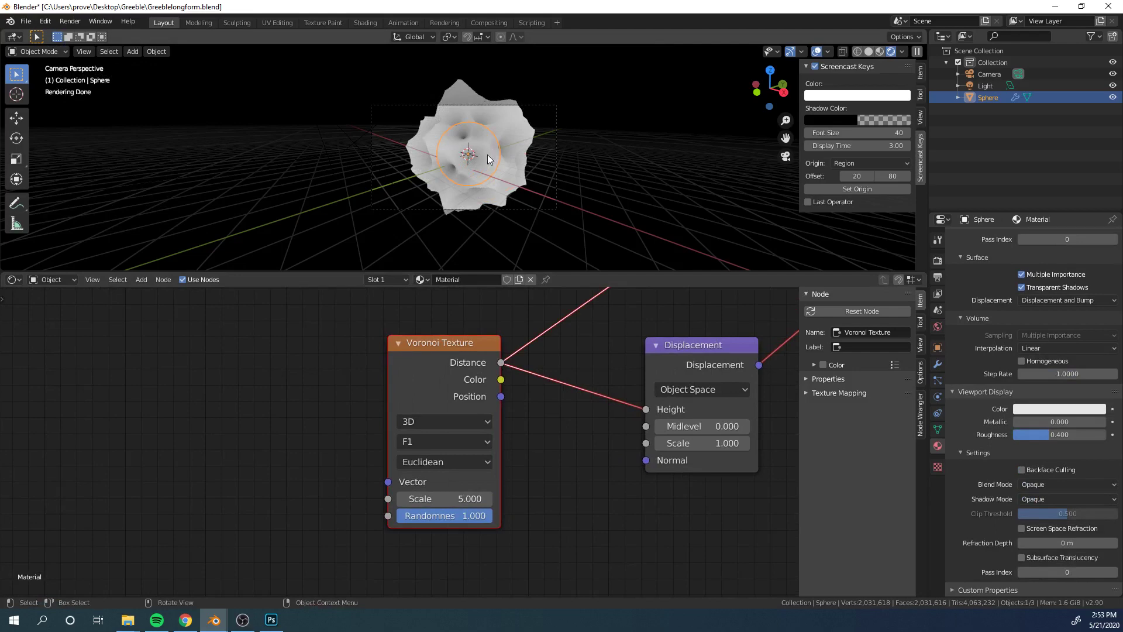
Route the Principled BSDF back to the Material Output's surface in place of the texture preview
{"action": "scroll", "coordinate": [616, 357], "scroll_direction": "down", "scroll_amount": 9}
{"action": "middle_click_drag", "start_coordinate": [615, 358], "coordinate": [600, 457]}
{"action": "scroll", "coordinate": [585, 433], "scroll_direction": "up", "scroll_amount": 1}
{"action": "scroll", "coordinate": [561, 386], "scroll_direction": "down", "scroll_amount": 2}
{"action": "middle_click_drag", "start_coordinate": [547, 354], "coordinate": [536, 445]}
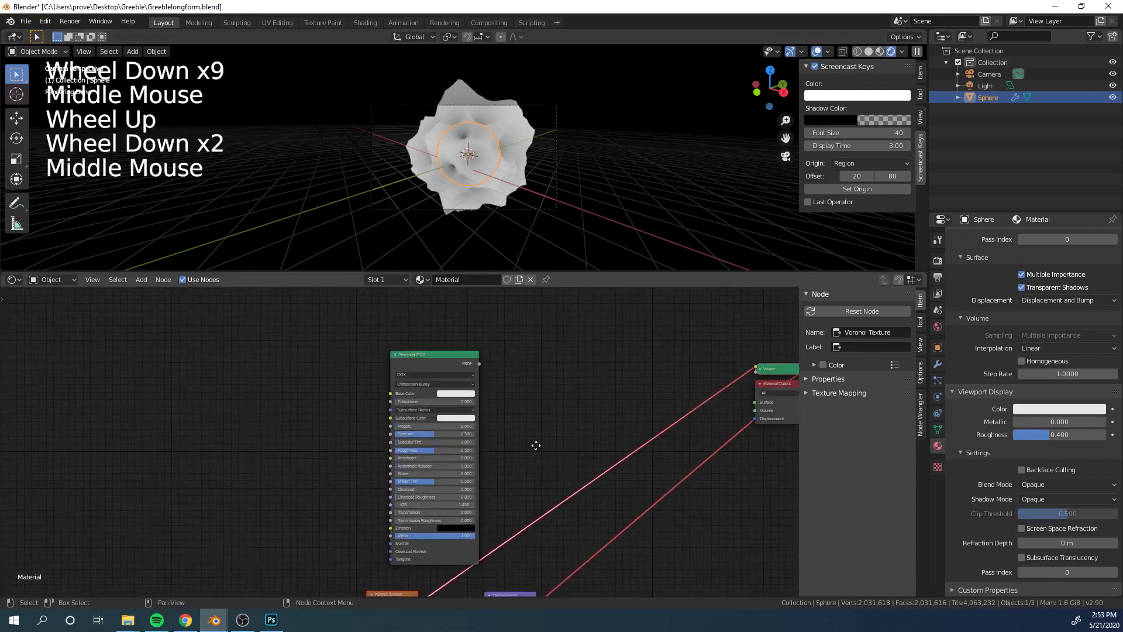
{"action": "scroll", "coordinate": [536, 445], "scroll_direction": "up", "scroll_amount": 1}
{"action": "left_click", "coordinate": [448, 353], "text": "ctrl+shift"}
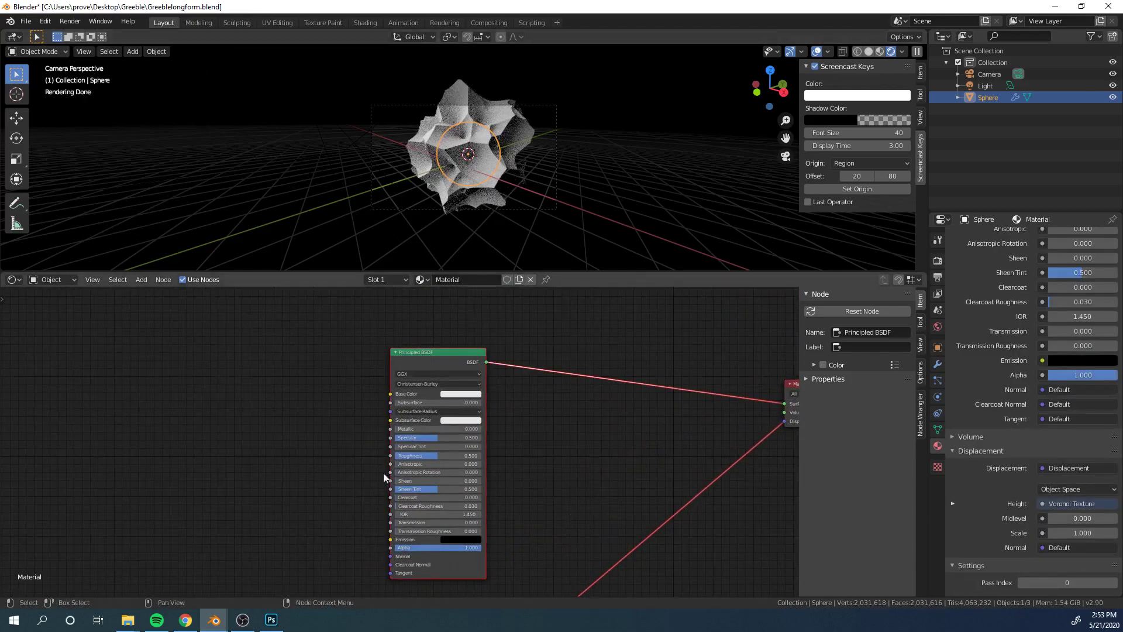
Set the Voronoi Texture's distance metric to Chebychev
{"action": "scroll", "coordinate": [384, 473], "scroll_direction": "down", "scroll_amount": 4}
{"action": "middle_click_drag", "start_coordinate": [398, 462], "coordinate": [427, 421]}
{"action": "middle_click_drag", "start_coordinate": [427, 421], "coordinate": [450, 387]}
{"action": "scroll", "coordinate": [451, 388], "scroll_direction": "up", "scroll_amount": 2}
{"action": "scroll", "coordinate": [451, 387], "scroll_direction": "up", "scroll_amount": 4}
{"action": "left_click", "coordinate": [378, 386]}
{"action": "middle_click_drag", "start_coordinate": [378, 386], "coordinate": [471, 360]}
{"action": "scroll", "coordinate": [494, 369], "scroll_direction": "up", "scroll_amount": 1}
{"action": "scroll", "coordinate": [494, 369], "scroll_direction": "up", "scroll_amount": 4}
{"action": "left_click", "coordinate": [502, 408]}
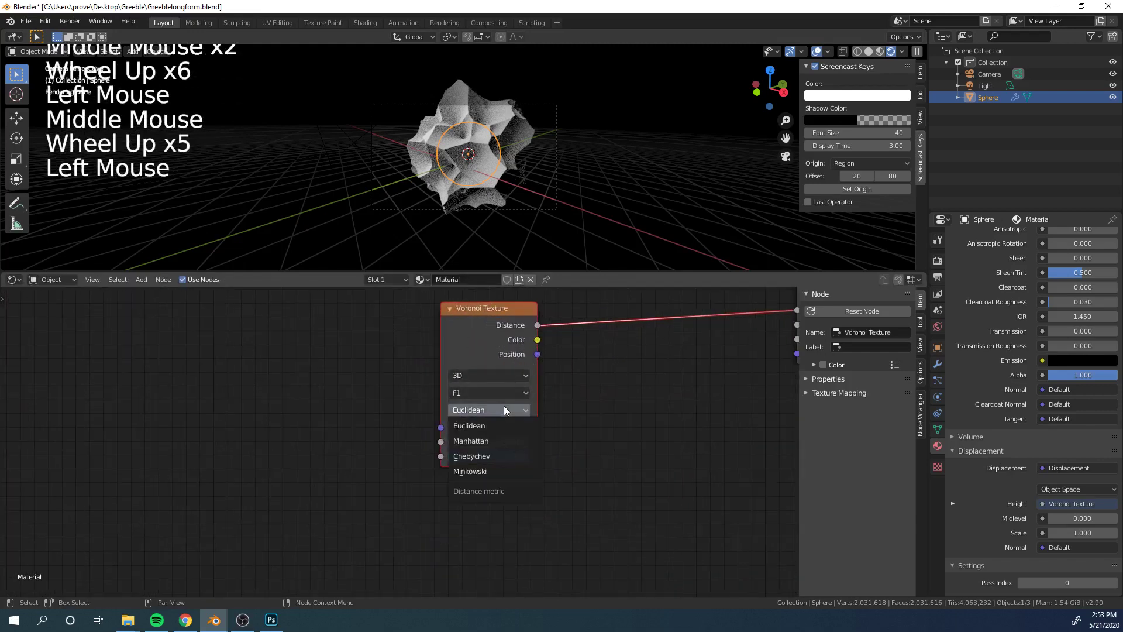
{"action": "left_click", "coordinate": [496, 454]}
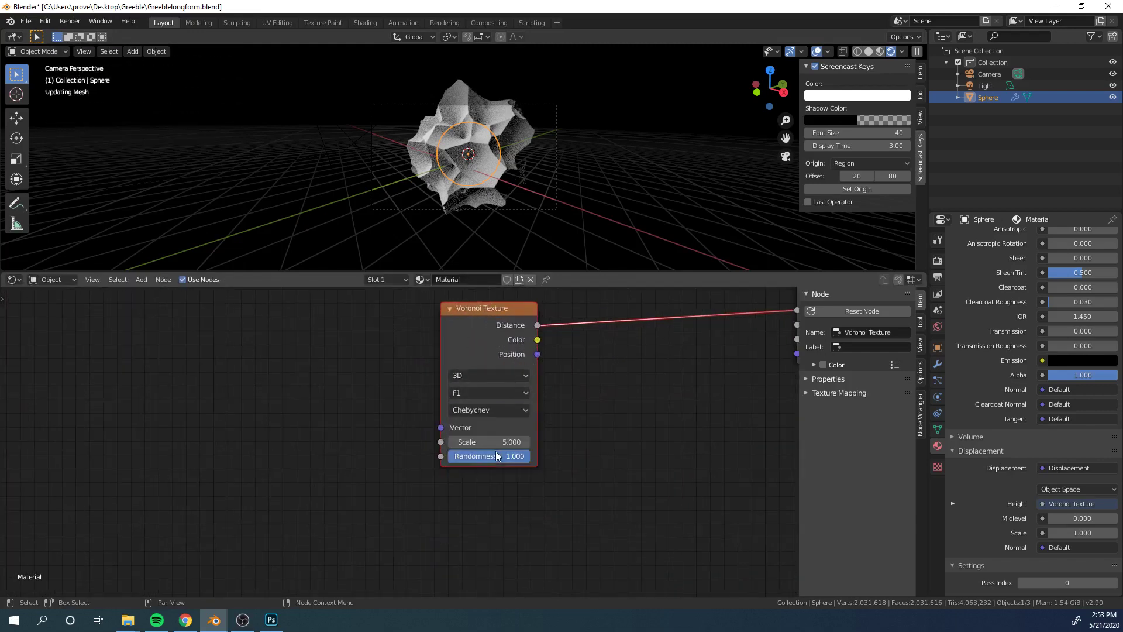
{"action": "scroll", "coordinate": [518, 201], "scroll_direction": "up", "scroll_amount": 5}
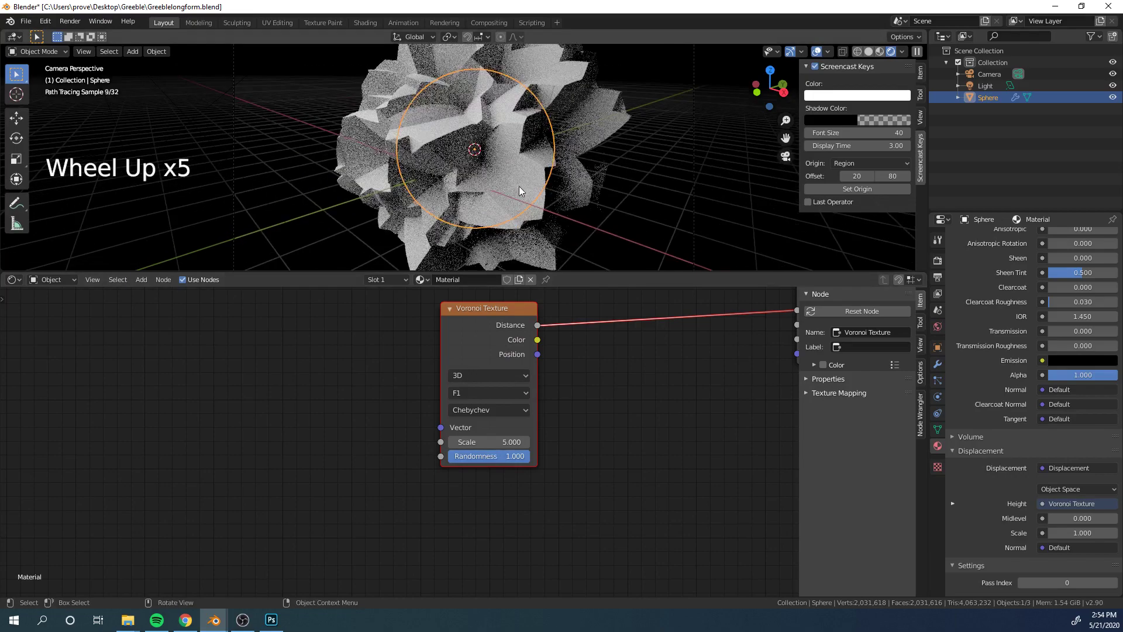
Insert a Noise Texture node into the link between the Voronoi Texture and Displacement nodes, and place it close to the Voronoi Texture
{"action": "scroll", "coordinate": [496, 317], "scroll_direction": "down", "scroll_amount": 3}
{"action": "middle_click_drag", "start_coordinate": [503, 328], "coordinate": [296, 396]}
{"action": "scroll", "coordinate": [222, 386], "scroll_direction": "up", "scroll_amount": 3}
{"action": "left_click", "coordinate": [215, 387]}
{"action": "scroll", "coordinate": [215, 388], "scroll_direction": "down", "scroll_amount": 3}
{"action": "key", "text": "shift+a"}
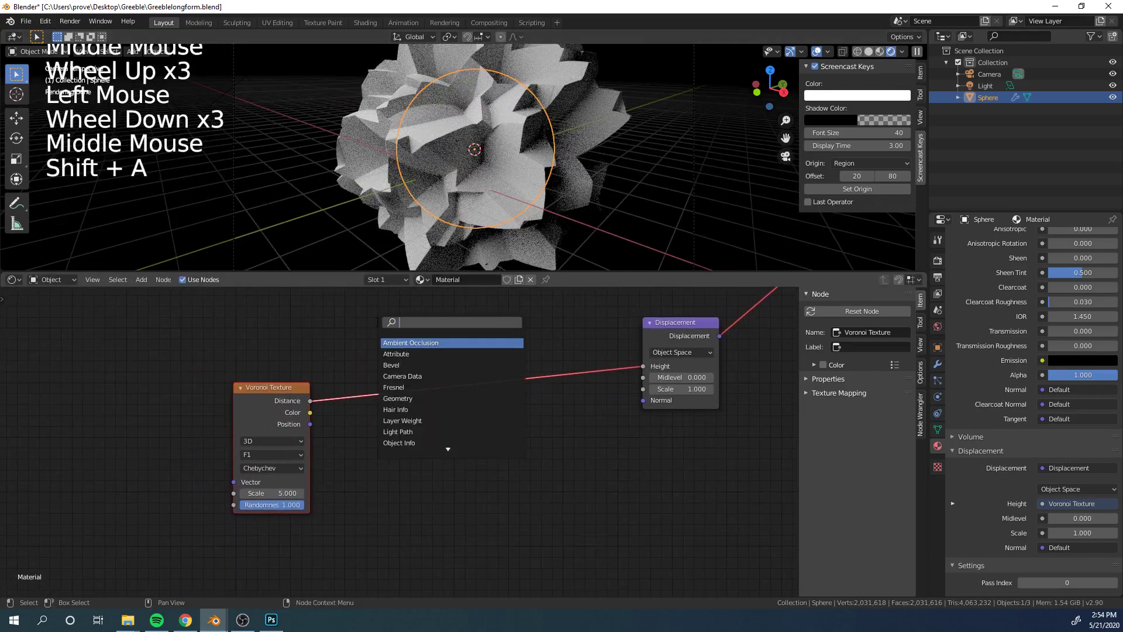
{"action": "type", "text": "noi"}
{"action": "key", "text": "Return"}
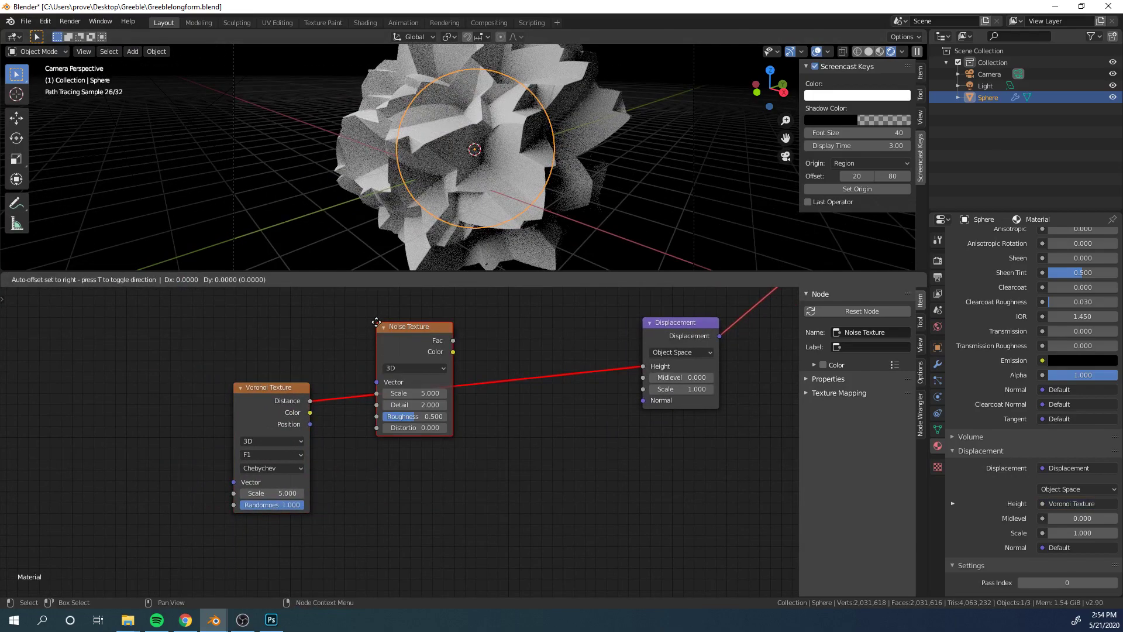
{"action": "left_click", "coordinate": [405, 338]}
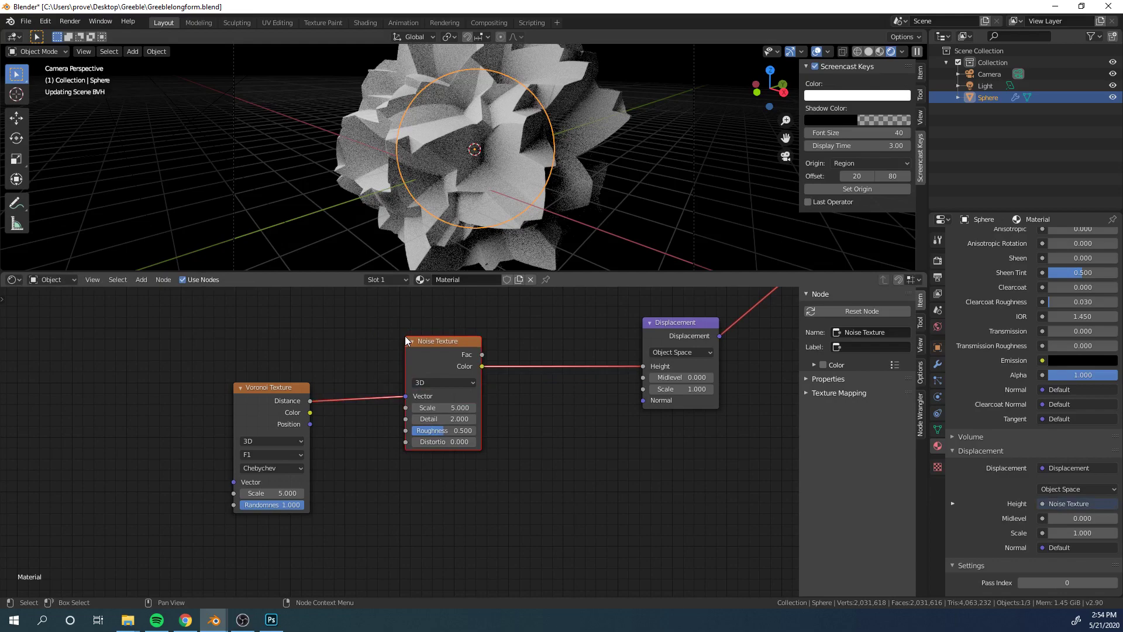
{"action": "scroll", "coordinate": [484, 152], "scroll_direction": "down", "scroll_amount": 3}
{"action": "scroll", "coordinate": [485, 152], "scroll_direction": "up", "scroll_amount": 3}
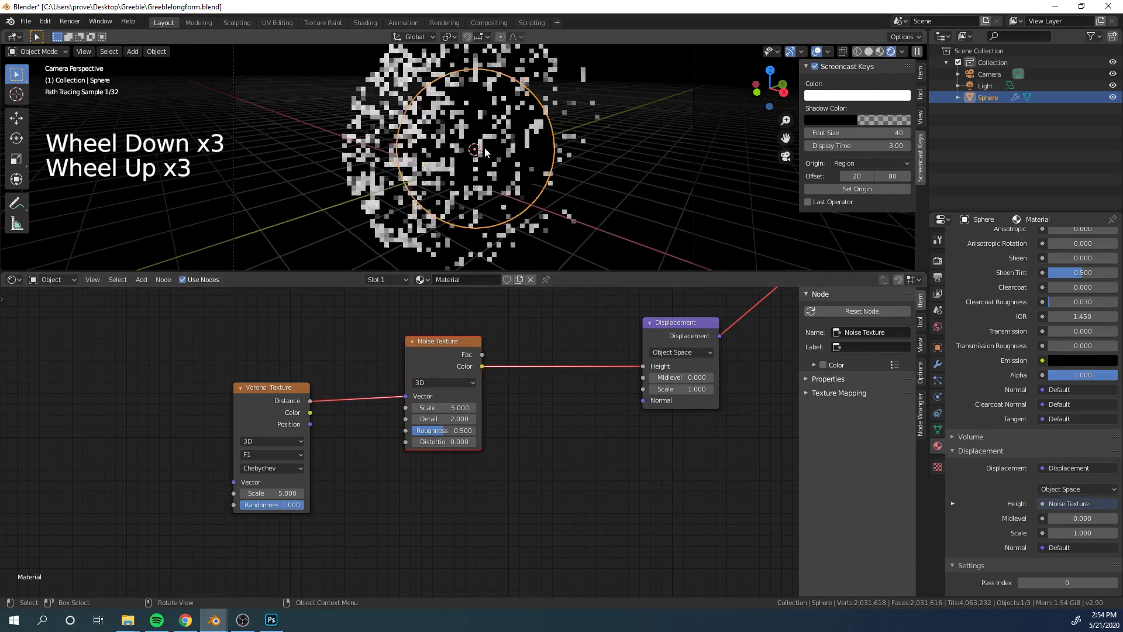
{"action": "left_click_drag", "start_coordinate": [445, 343], "coordinate": [390, 367]}
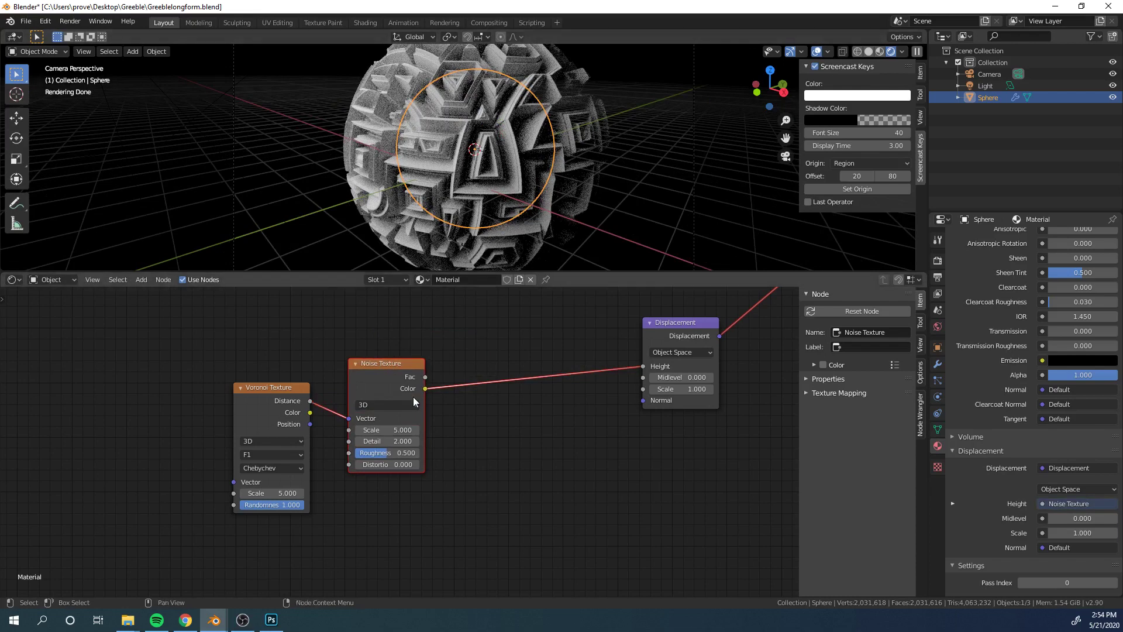
Set the Noise Texture's Scale to 20 and inspect the displaced sphere
{"action": "left_click", "coordinate": [401, 430]}
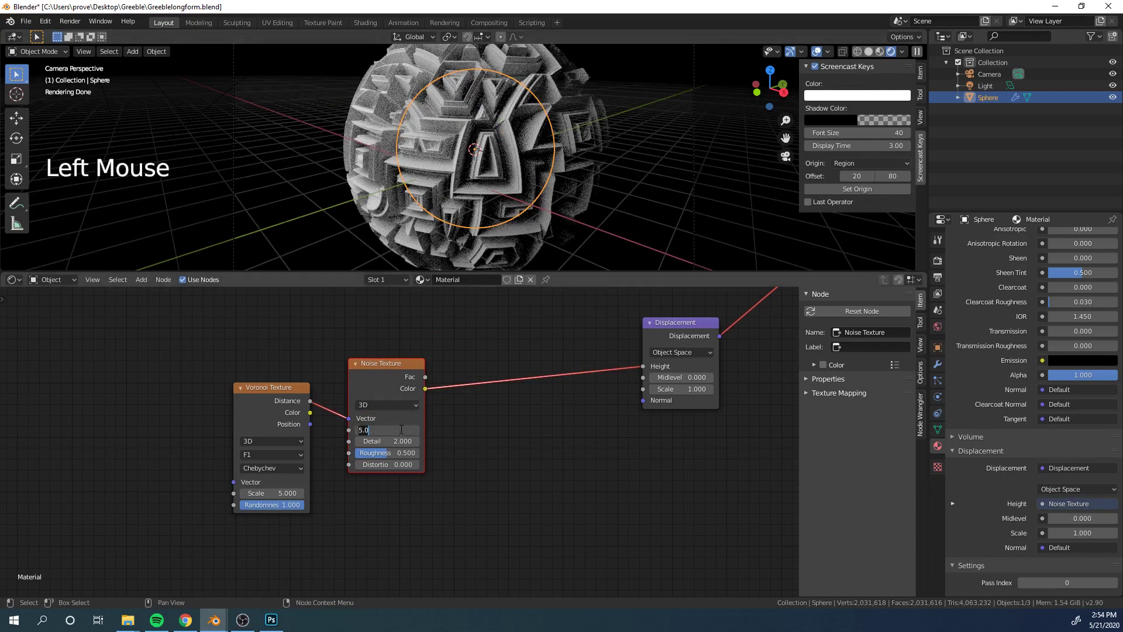
{"action": "type", "text": "20"}
{"action": "key", "text": "Return"}
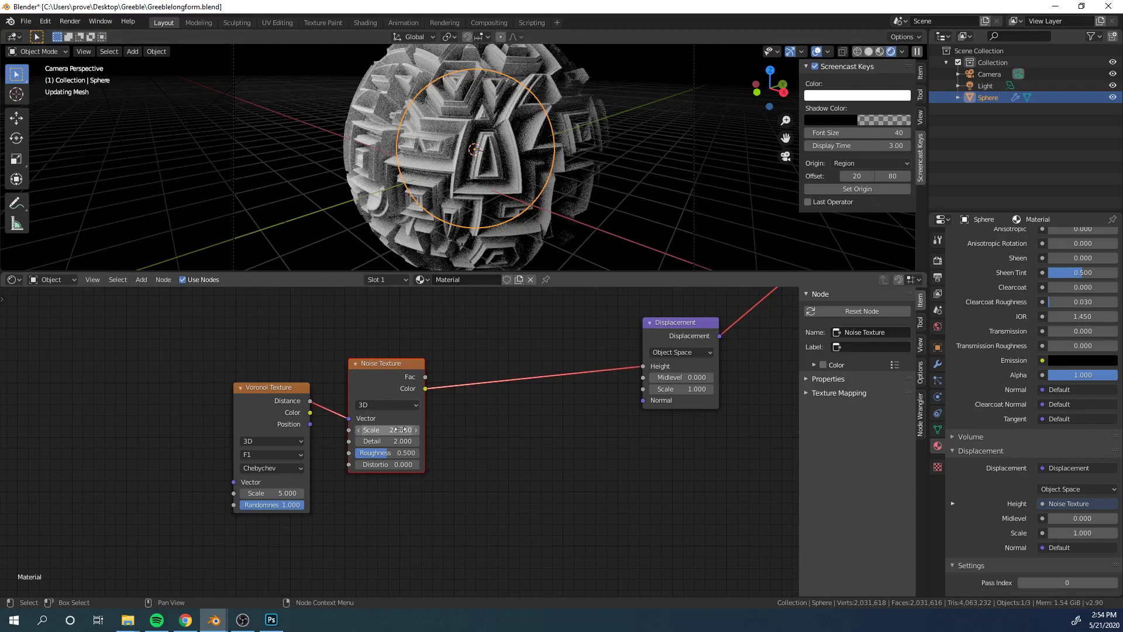
{"action": "scroll", "coordinate": [557, 163], "scroll_direction": "down", "scroll_amount": 5}
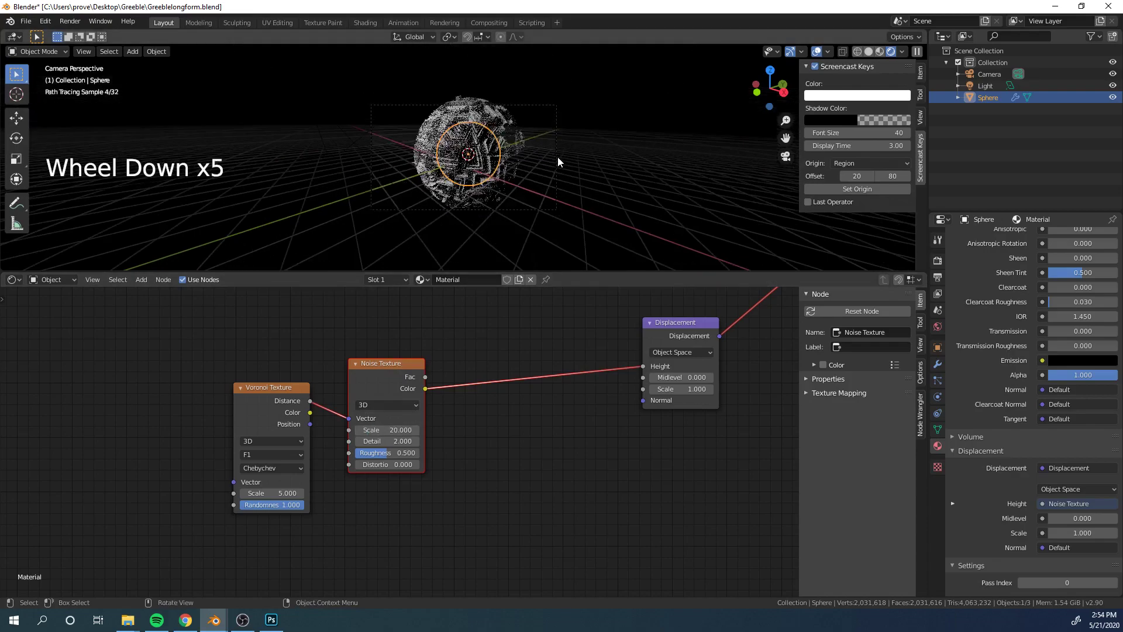
{"action": "middle_click_drag", "start_coordinate": [557, 164], "coordinate": [602, 161]}
{"action": "scroll", "coordinate": [603, 161], "scroll_direction": "down", "scroll_amount": 5}
{"action": "middle_click_drag", "start_coordinate": [516, 212], "coordinate": [515, 200]}
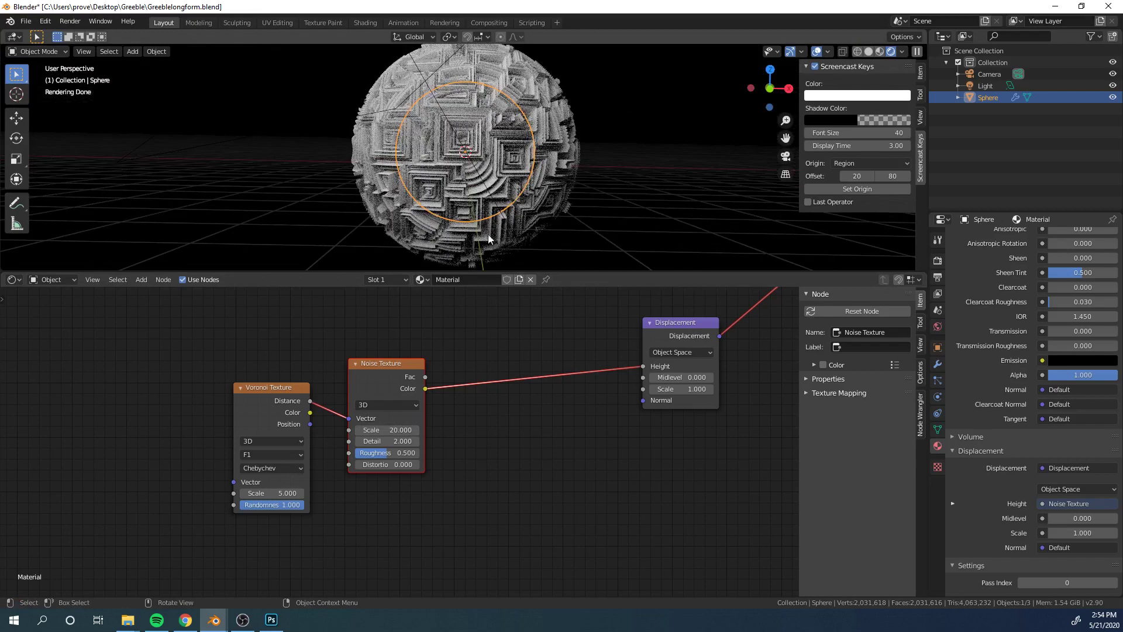
Add a Texture Coordinate node and connect its UV output to the Voronoi Texture's Vector input
{"action": "middle_click_drag", "start_coordinate": [111, 376], "coordinate": [328, 335]}
{"action": "scroll", "coordinate": [328, 335], "scroll_direction": "up", "scroll_amount": 2}
{"action": "key", "text": "shift+a"}
{"action": "type", "text": "texture co"}
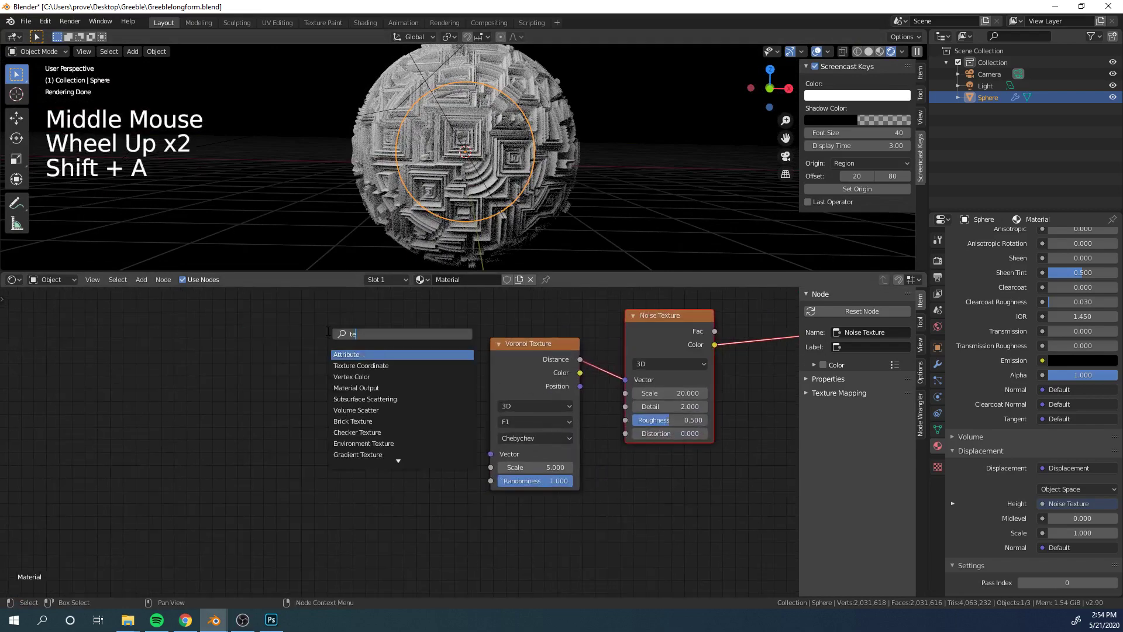
{"action": "key", "text": "Return"}
{"action": "left_click", "coordinate": [227, 339]}
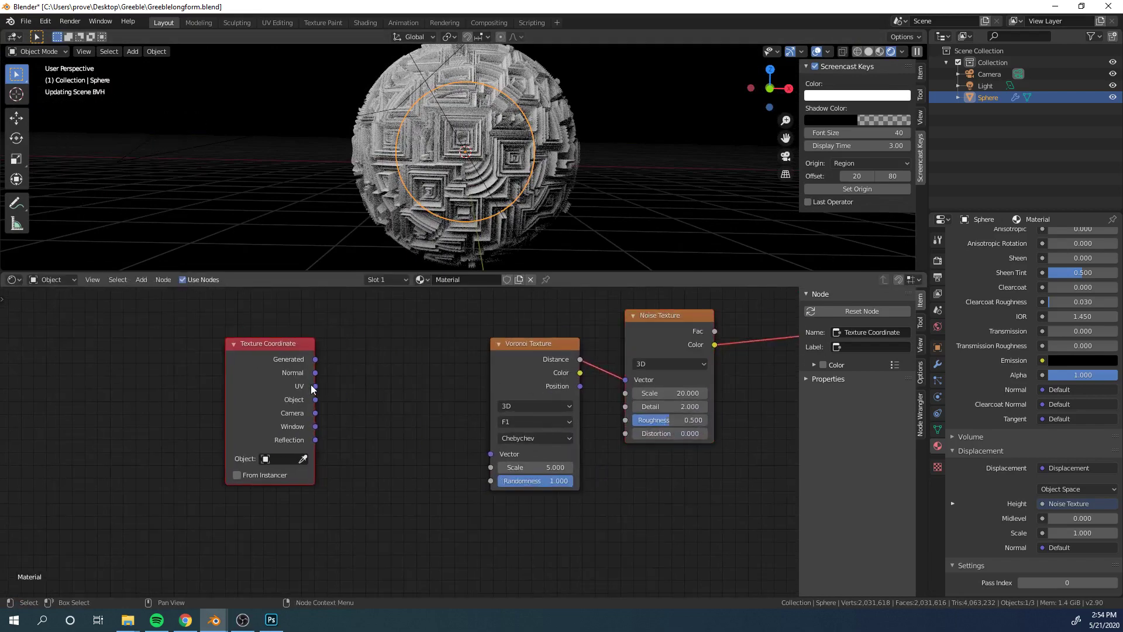
{"action": "left_click_drag", "start_coordinate": [315, 386], "coordinate": [491, 454]}
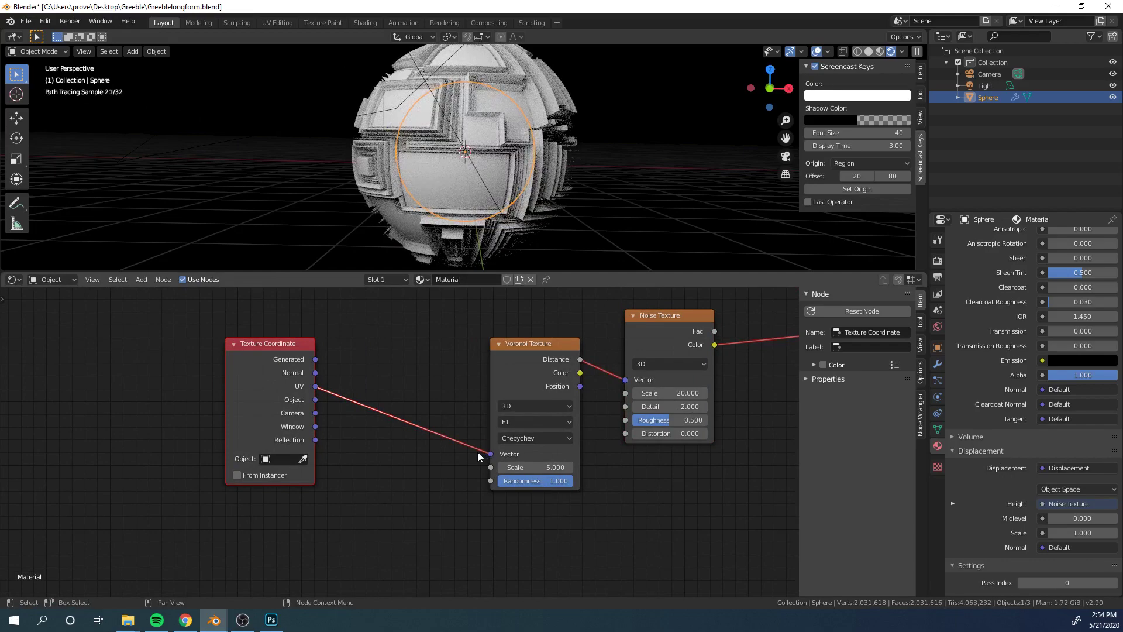
{"action": "scroll", "coordinate": [468, 152], "scroll_direction": "down", "scroll_amount": 4}
{"action": "middle_click_drag", "start_coordinate": [468, 152], "coordinate": [561, 111]}
{"action": "key", "text": "KP_0"}
{"action": "scroll", "coordinate": [563, 110], "scroll_direction": "up", "scroll_amount": 6}
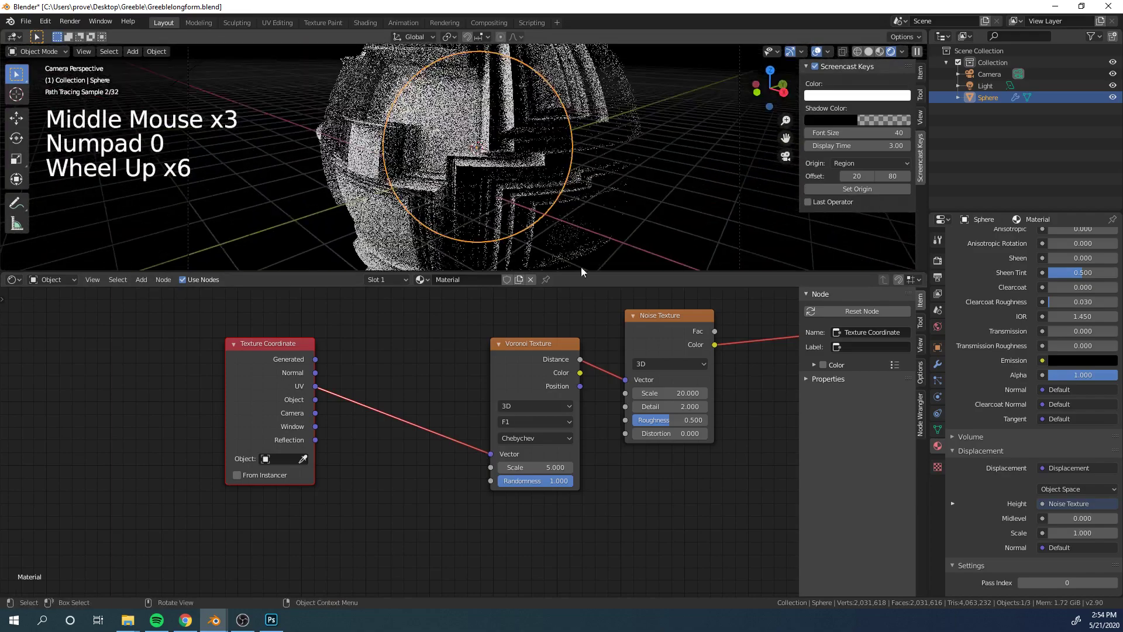
Preview the Noise Texture's Fac output directly on the sphere's surface
{"action": "scroll", "coordinate": [472, 406], "scroll_direction": "down", "scroll_amount": 8}
{"action": "middle_click_drag", "start_coordinate": [497, 380], "coordinate": [459, 395]}
{"action": "scroll", "coordinate": [472, 406], "scroll_direction": "up", "scroll_amount": 4}
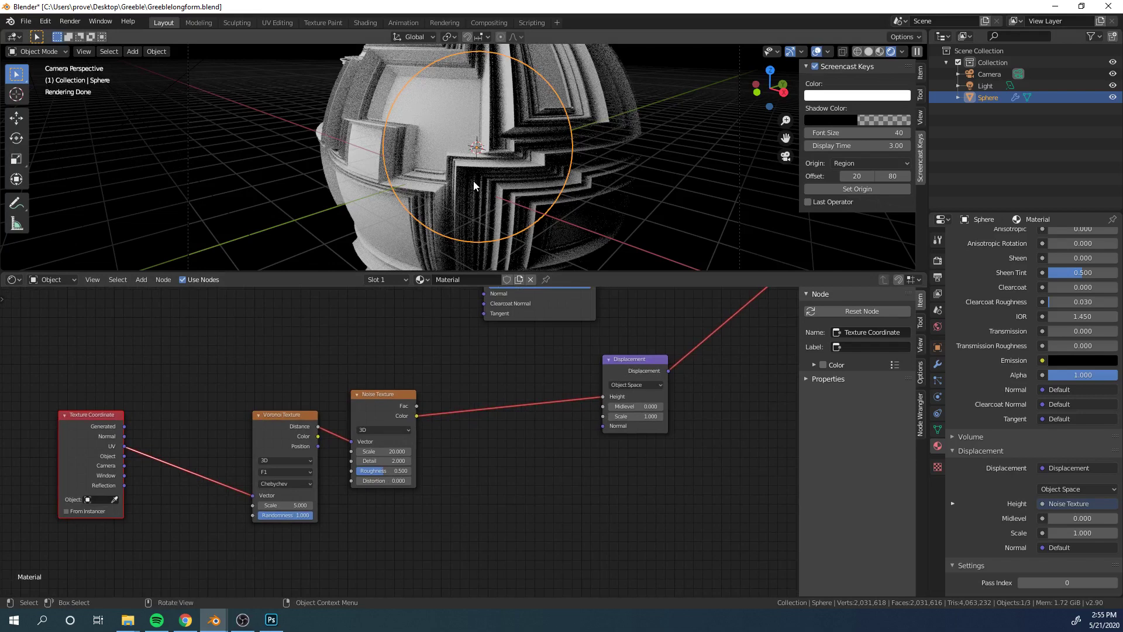
{"action": "middle_click_drag", "start_coordinate": [439, 395], "coordinate": [434, 373]}
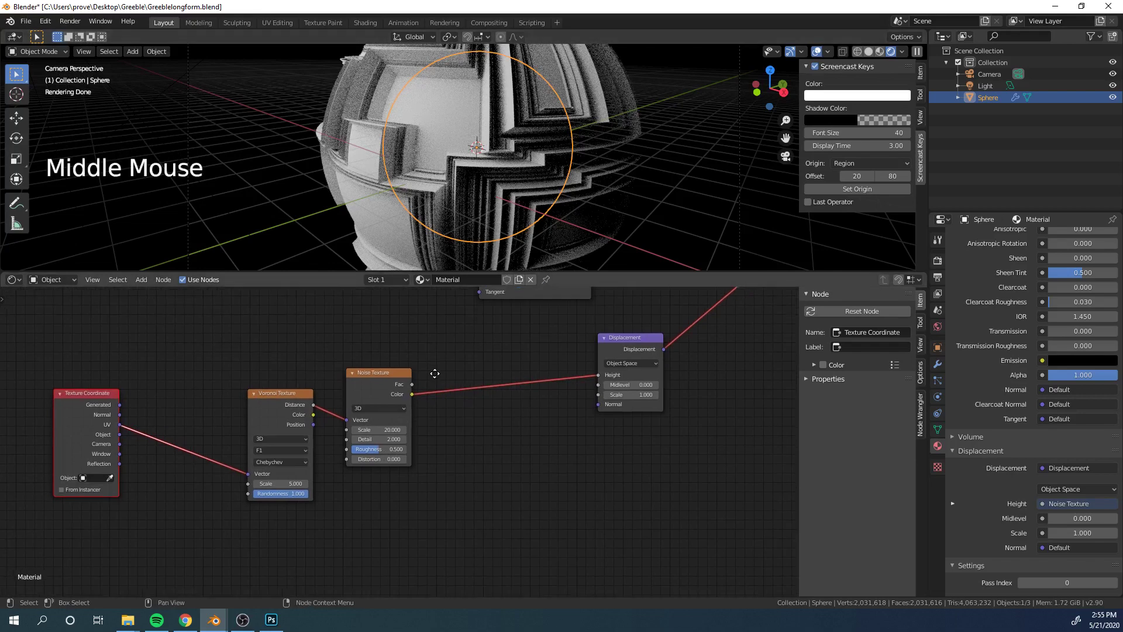
{"action": "scroll", "coordinate": [421, 372], "scroll_direction": "up", "scroll_amount": 3}
{"action": "left_click", "coordinate": [403, 370], "text": "ctrl+shift"}
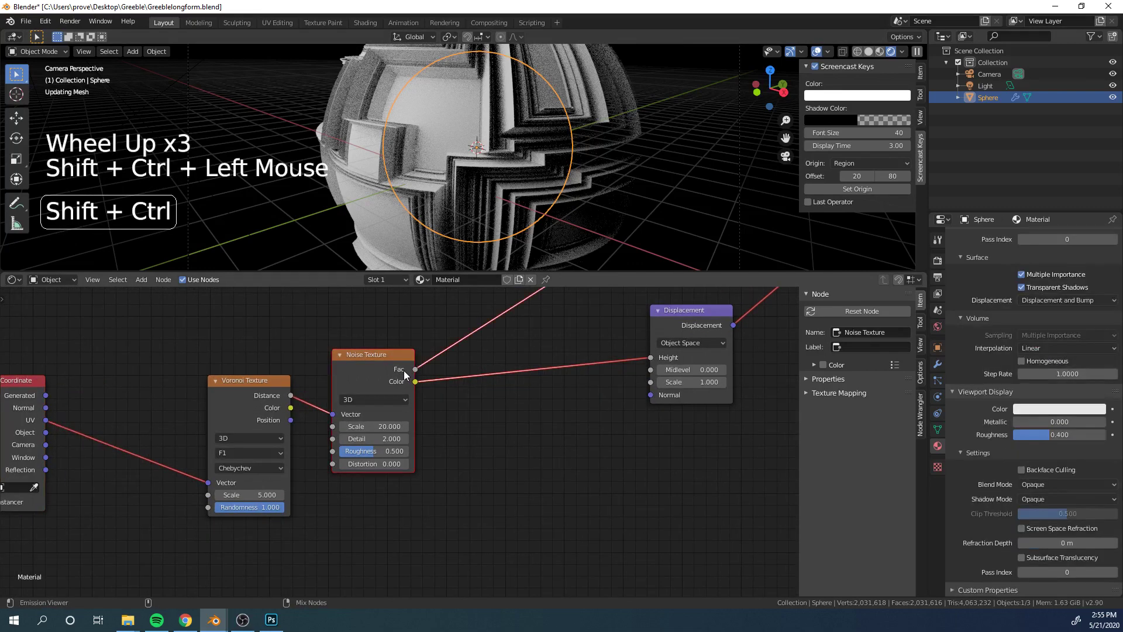
{"action": "scroll", "coordinate": [527, 355], "scroll_direction": "down", "scroll_amount": 3}
{"action": "middle_click_drag", "start_coordinate": [526, 354], "coordinate": [486, 385]}
{"action": "scroll", "coordinate": [487, 385], "scroll_direction": "up", "scroll_amount": 2}
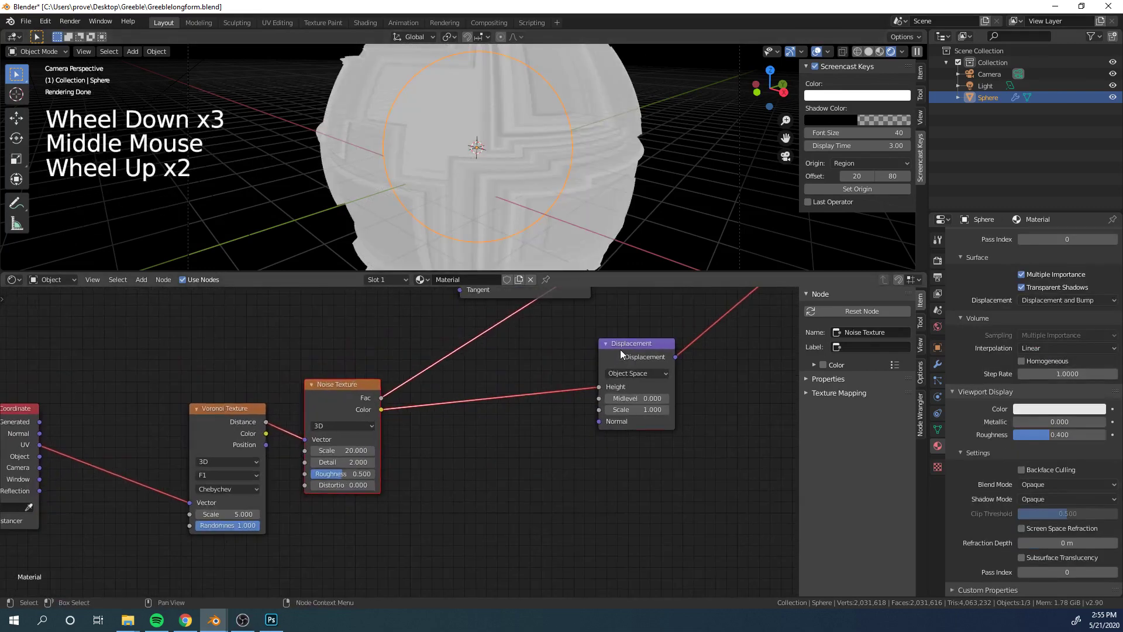
Move the Displacement node away for space and insert a Map Range node into the Noise Texture's Fac preview link
{"action": "left_click_drag", "start_coordinate": [621, 350], "coordinate": [728, 435]}
{"action": "scroll", "coordinate": [557, 373], "scroll_direction": "down", "scroll_amount": 3}
{"action": "middle_click_drag", "start_coordinate": [555, 372], "coordinate": [448, 389]}
{"action": "scroll", "coordinate": [447, 388], "scroll_direction": "up", "scroll_amount": 3}
{"action": "key", "text": "shift+a"}
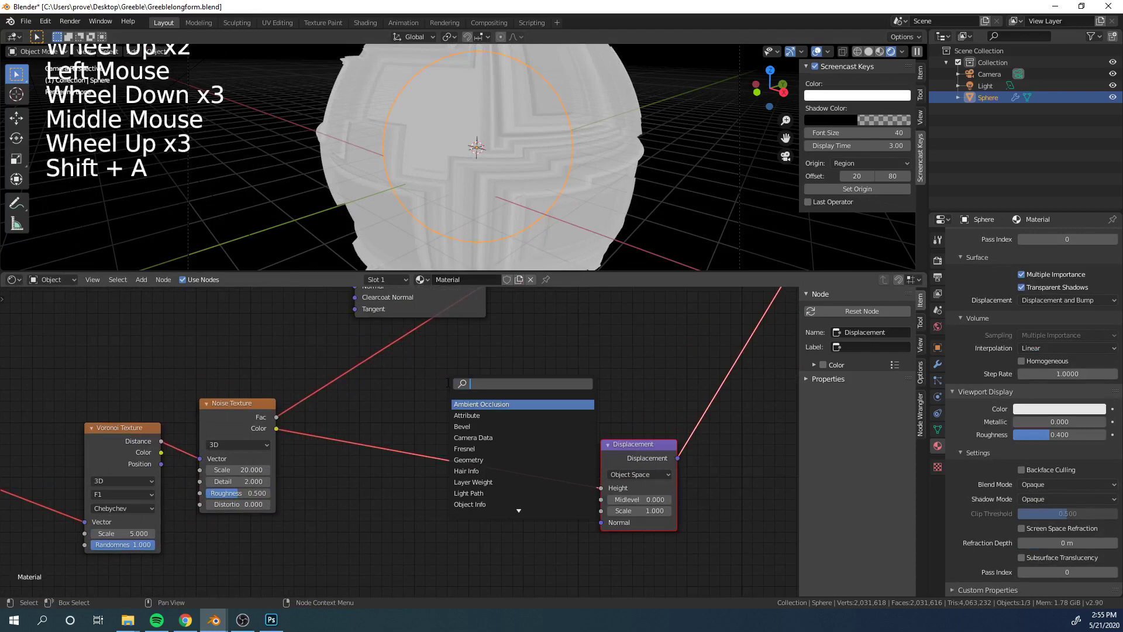
{"action": "type", "text": "map ra"}
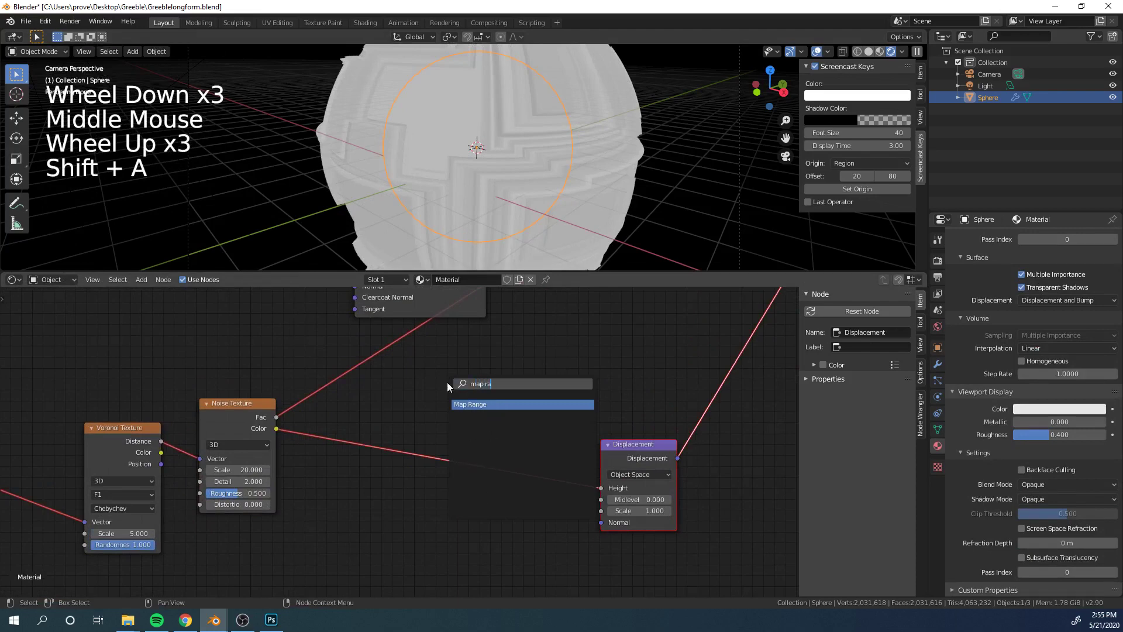
{"action": "key", "text": "Return"}
{"action": "left_click", "coordinate": [383, 368]}
Set the Map Range node's interpolation to Stepped Linear with Steps at 1
{"action": "left_click", "coordinate": [384, 373]}
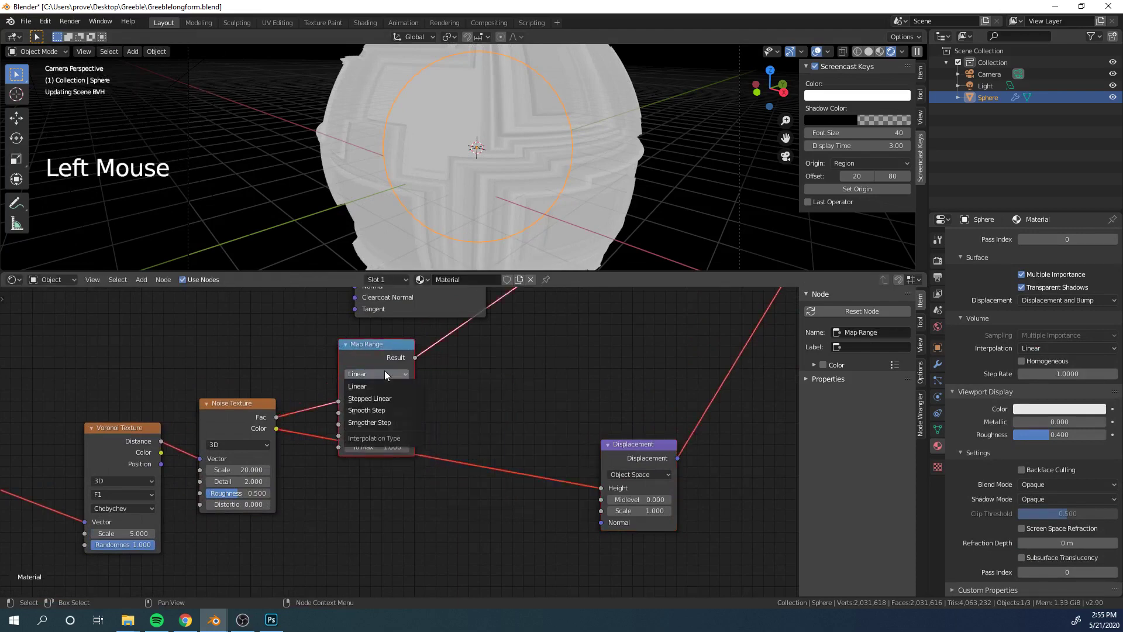
{"action": "left_click", "coordinate": [384, 399]}
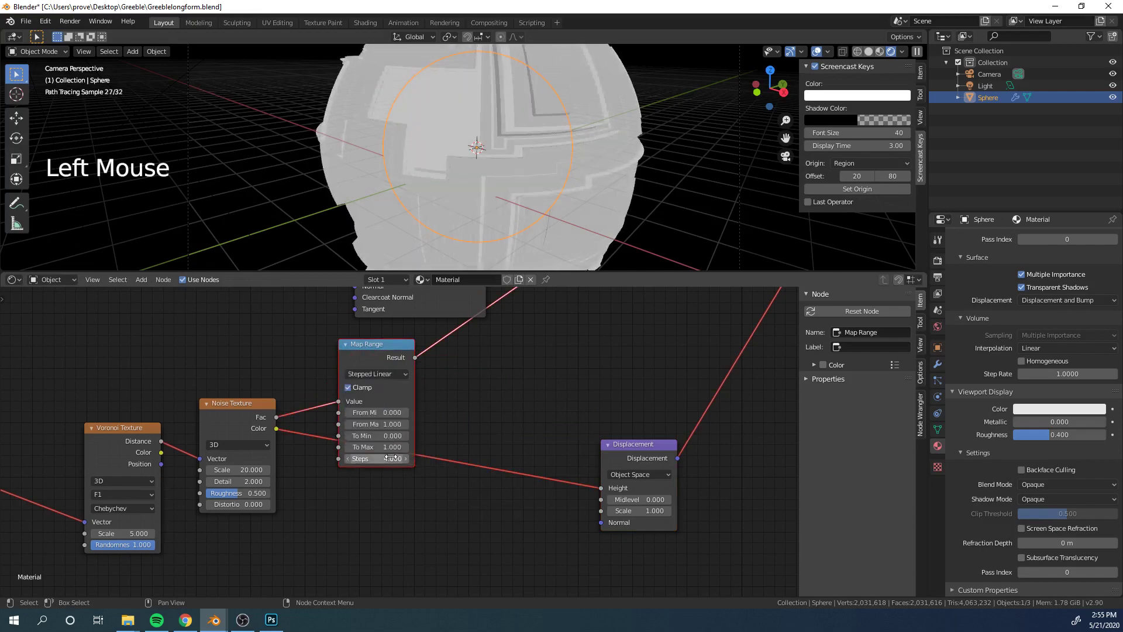
{"action": "double_click", "coordinate": [392, 458]}
{"action": "type", "text": "1"}
{"action": "key", "text": "Return"}
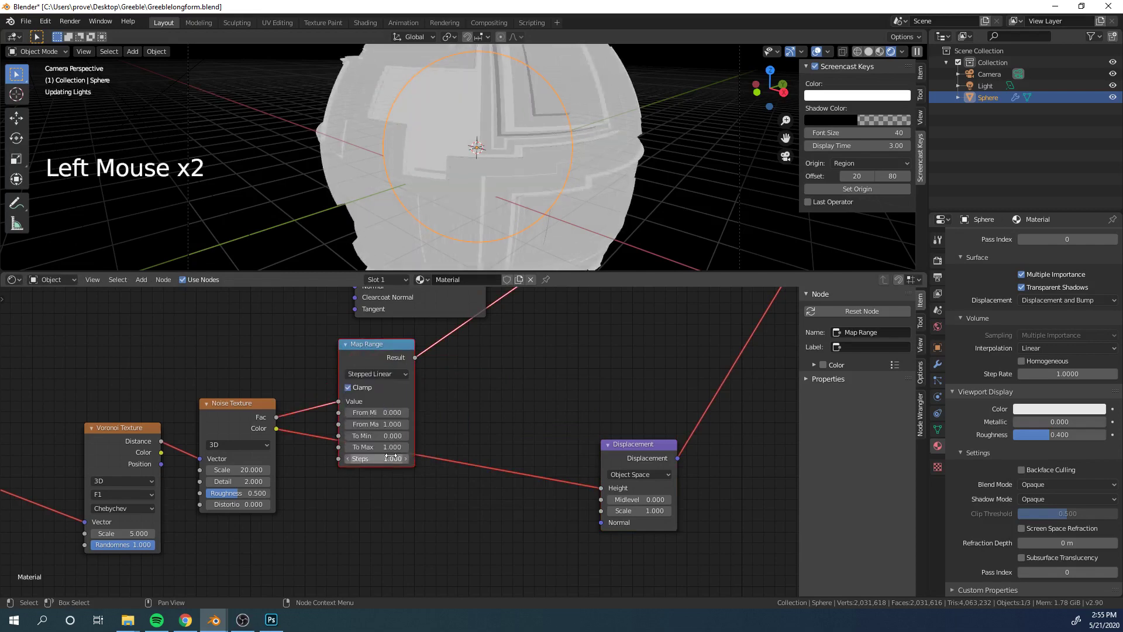
Set the Map Range node's From Max to 1.2
{"action": "left_click_drag", "start_coordinate": [393, 377], "coordinate": [413, 381]}
{"action": "middle_click_drag", "start_coordinate": [414, 381], "coordinate": [414, 371]}
{"action": "scroll", "coordinate": [413, 371], "scroll_direction": "up", "scroll_amount": 6}
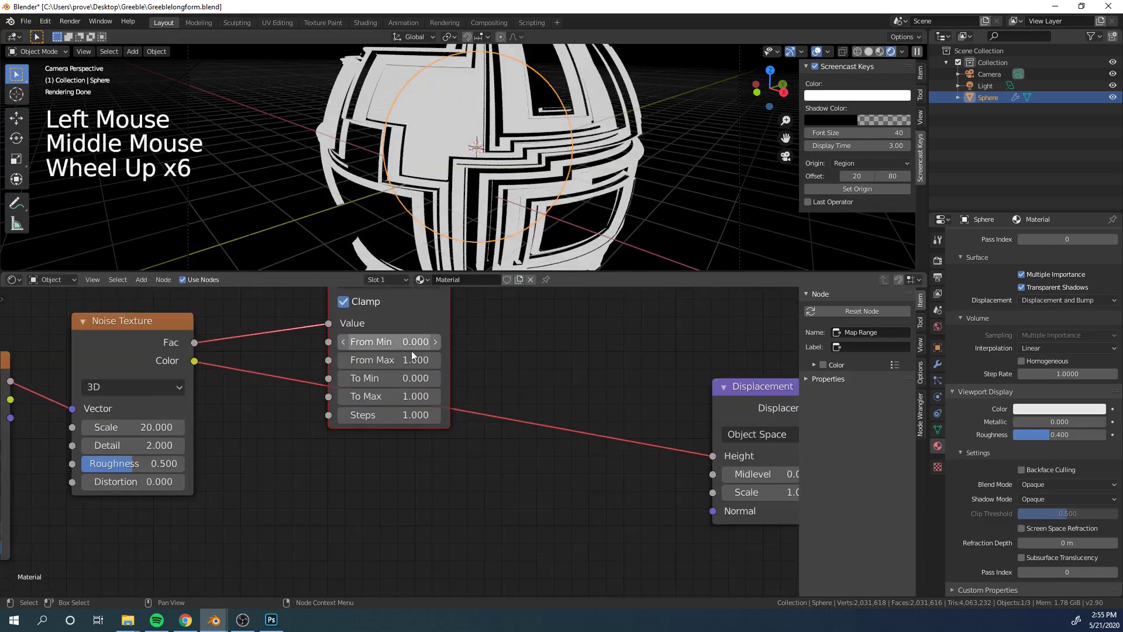
{"action": "mouse_move", "coordinate": [388, 360]}
{"action": "left_mouse_down"}
{"action": "mouse_move", "coordinate": [363, 360]}
{"action": "mouse_move", "coordinate": [395, 359]}
{"action": "left_mouse_up"}
{"action": "scroll", "coordinate": [386, 360], "scroll_direction": "down", "scroll_amount": 5}
{"action": "middle_click_drag", "start_coordinate": [440, 290], "coordinate": [384, 347]}
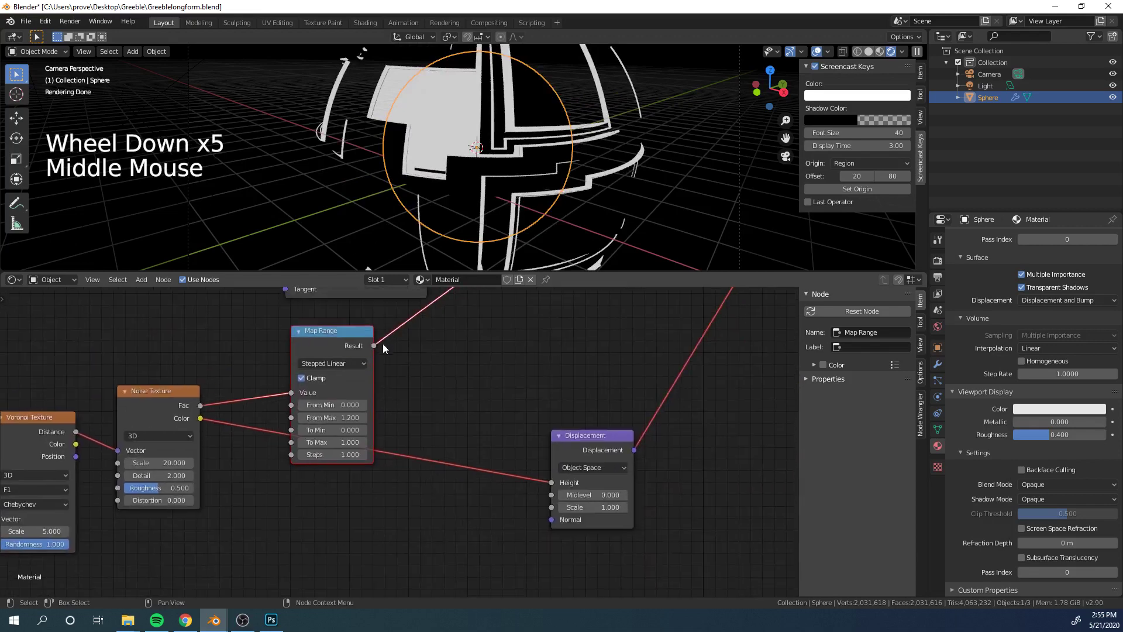
Connect the Map Range node's Result output to the Displacement node's Height input
{"action": "left_click_drag", "start_coordinate": [374, 346], "coordinate": [555, 484]}
{"action": "scroll", "coordinate": [558, 451], "scroll_direction": "down", "scroll_amount": 11}
{"action": "middle_click_drag", "start_coordinate": [597, 363], "coordinate": [499, 436]}
{"action": "scroll", "coordinate": [518, 184], "scroll_direction": "down", "scroll_amount": 7}
{"action": "middle_click_drag", "start_coordinate": [521, 176], "coordinate": [518, 184]}
{"action": "scroll", "coordinate": [505, 221], "scroll_direction": "down", "scroll_amount": 6}
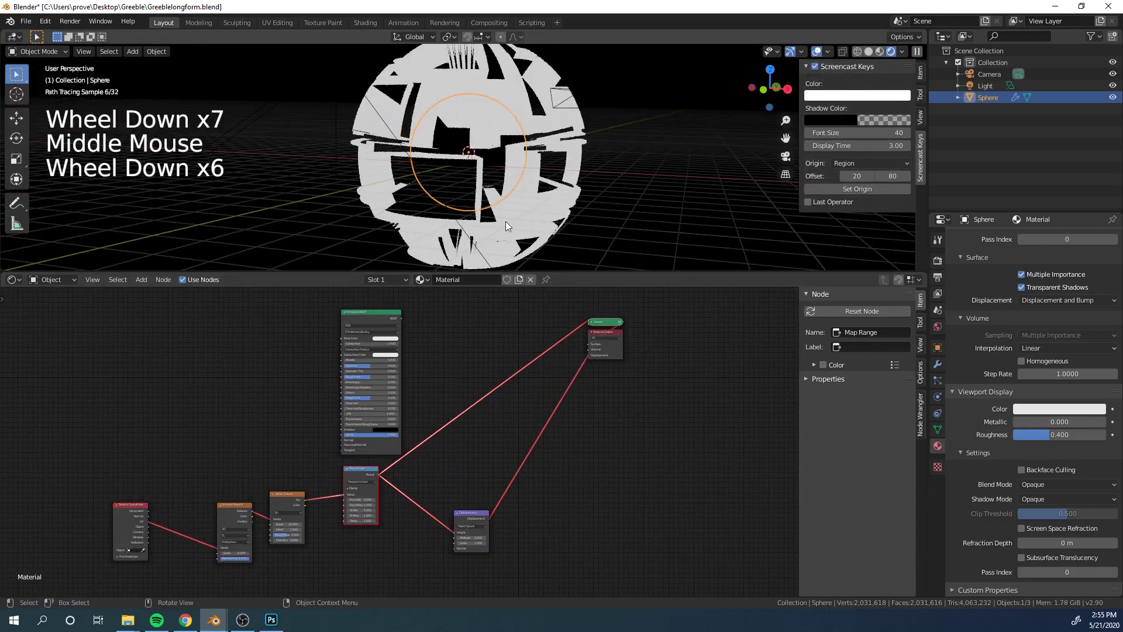
Reconnect the Principled BSDF to the Material Output's surface in place of the Map Range preview, and return to the camera view
{"action": "left_click", "coordinate": [374, 316], "text": "ctrl+shift"}
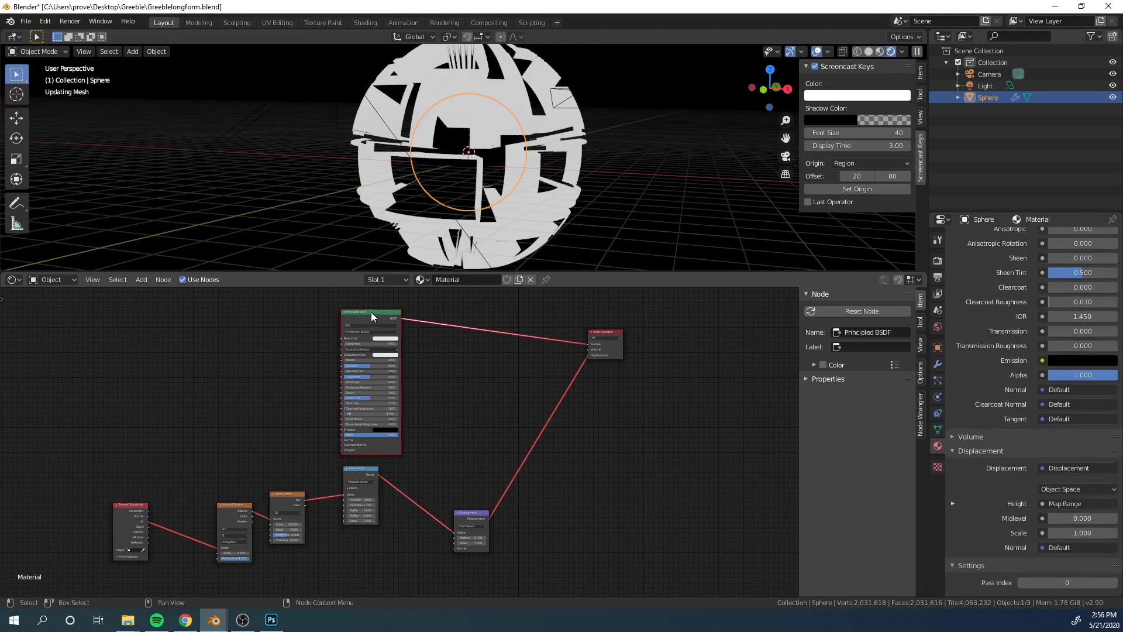
{"action": "scroll", "coordinate": [461, 192], "scroll_direction": "down", "scroll_amount": 12}
{"action": "scroll", "coordinate": [461, 192], "scroll_direction": "up", "scroll_amount": 6}
{"action": "key", "text": "KP_0"}
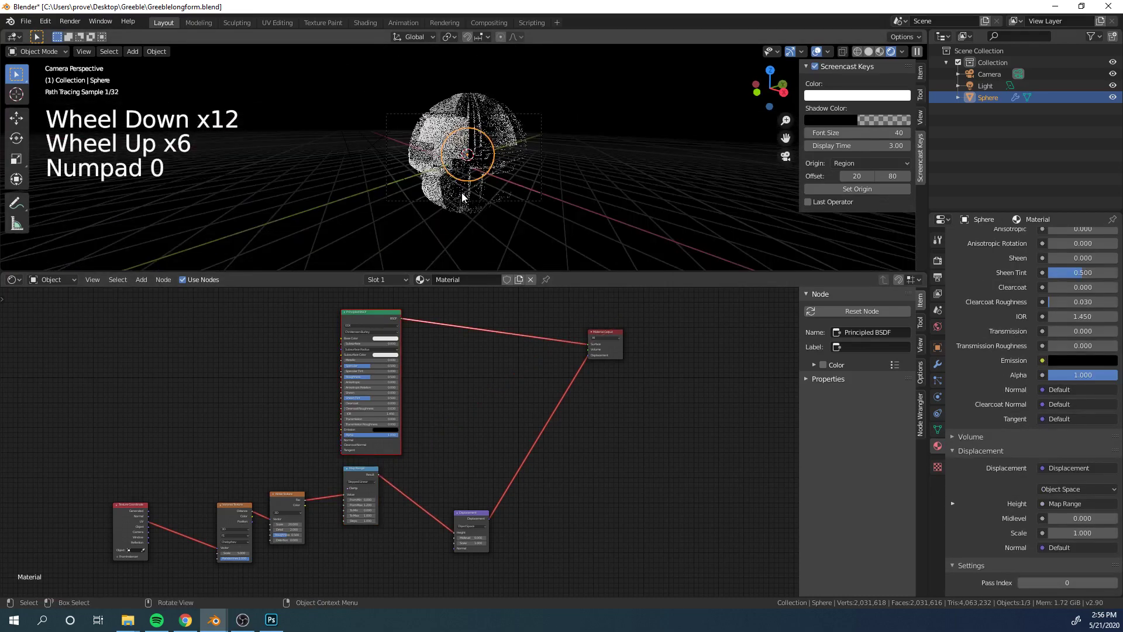
{"action": "scroll", "coordinate": [471, 484], "scroll_direction": "down", "scroll_amount": 3}
{"action": "middle_click_drag", "start_coordinate": [471, 484], "coordinate": [458, 396]}
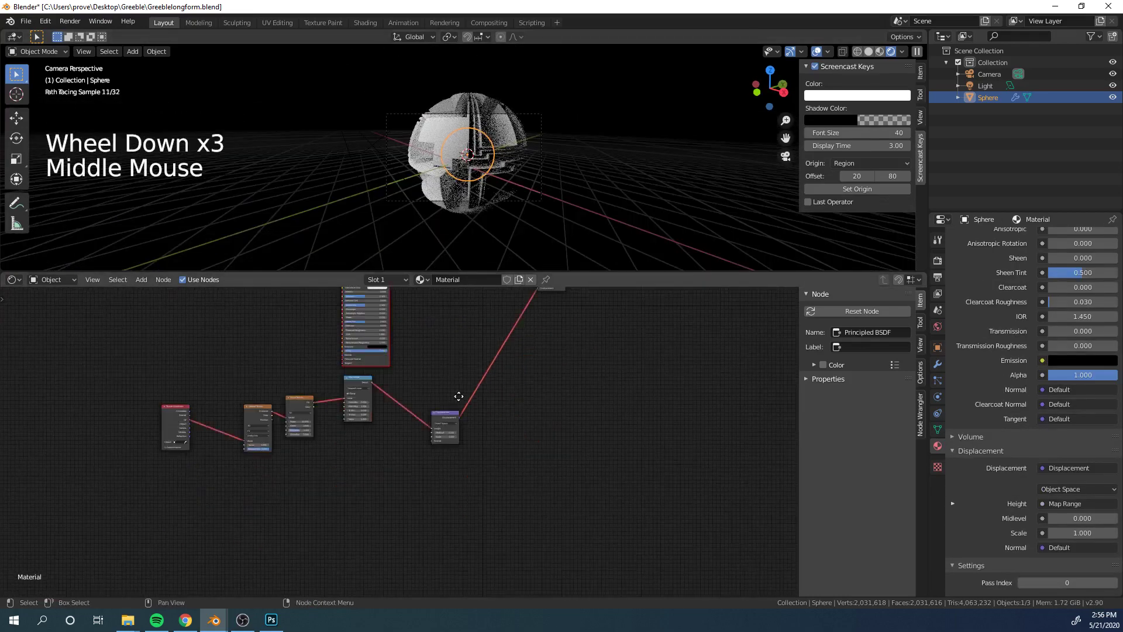
Put the Displacement node into a new node group
{"action": "scroll", "coordinate": [458, 396], "scroll_direction": "up", "scroll_amount": 12}
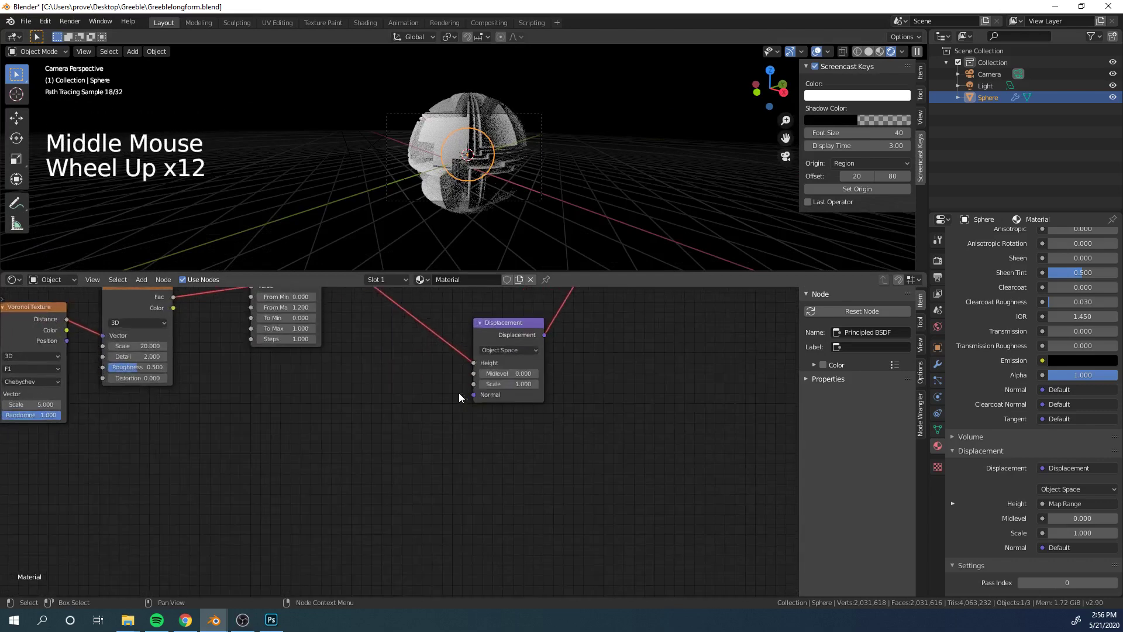
{"action": "scroll", "coordinate": [458, 392], "scroll_direction": "down", "scroll_amount": 3}
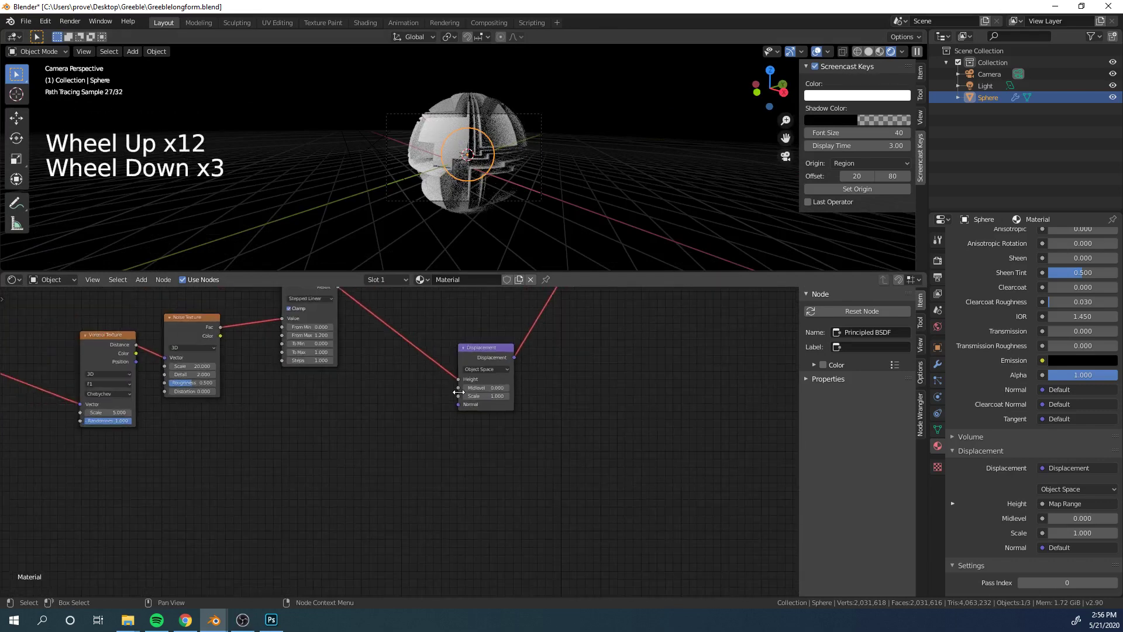
{"action": "left_click", "coordinate": [483, 352]}
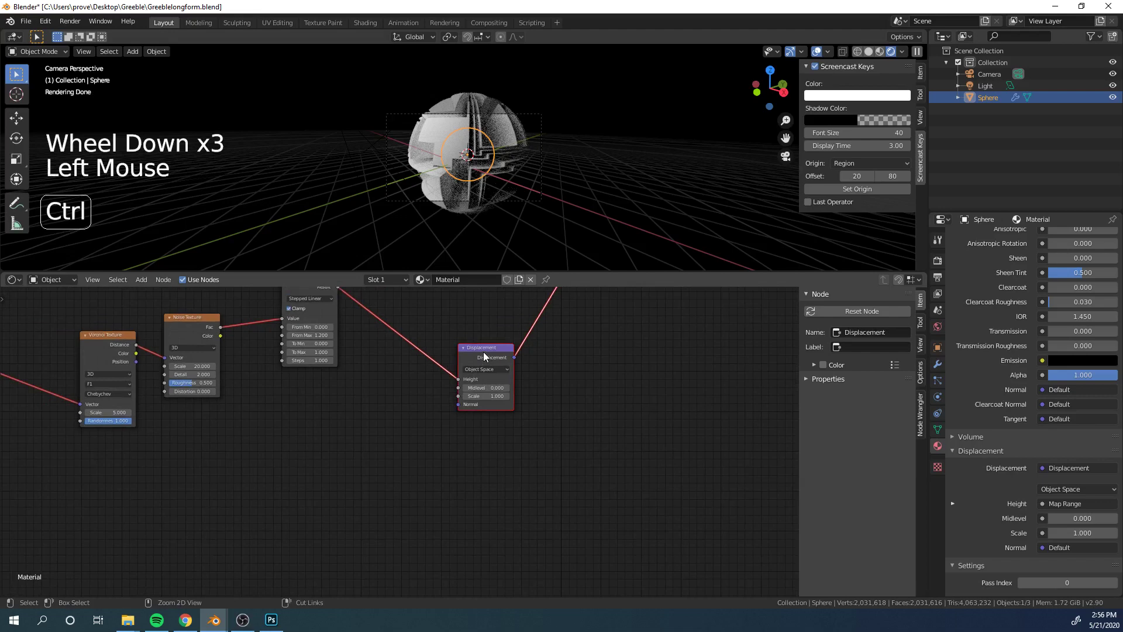
{"action": "key", "text": "ctrl+g"}
{"action": "middle_click_drag", "start_coordinate": [483, 352], "coordinate": [544, 288]}
{"action": "scroll", "coordinate": [515, 327], "scroll_direction": "up", "scroll_amount": 5}
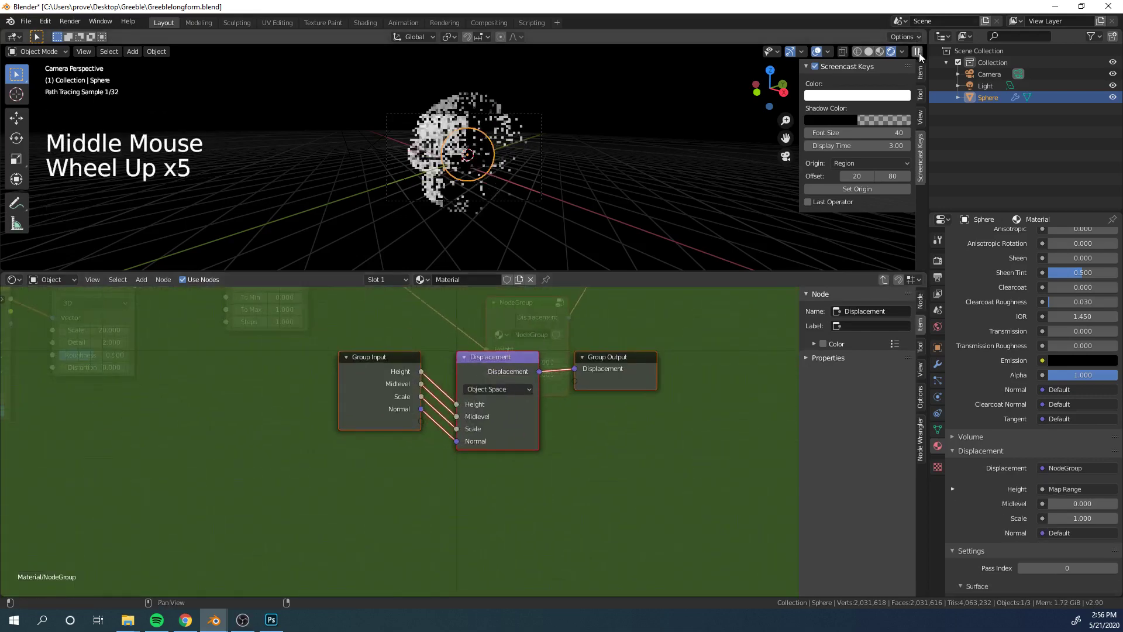
Pause the viewport render and remove the Height, Midlevel, Scale and Normal inputs from the node group's interface
{"action": "left_click", "coordinate": [917, 52]}
{"action": "left_click", "coordinate": [920, 302]}
{"action": "left_click", "coordinate": [905, 407]}
{"action": "left_click", "coordinate": [905, 407]}
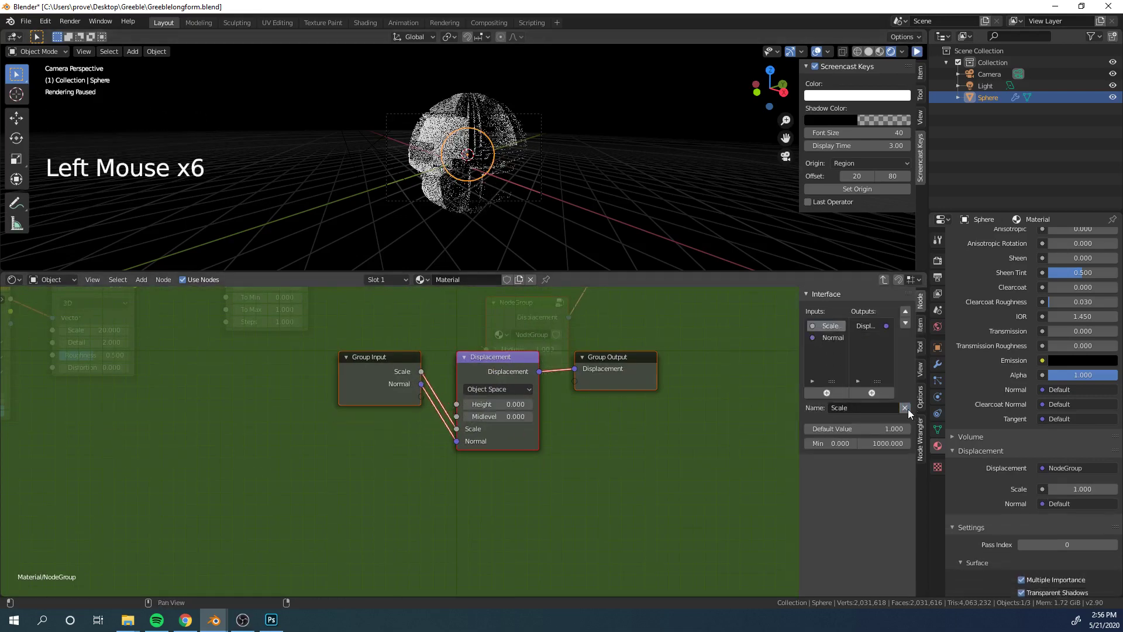
{"action": "left_click", "coordinate": [908, 409]}
{"action": "left_click", "coordinate": [908, 409]}
Move the Group Input node well away from the Displacement node to make room between them
{"action": "left_click_drag", "start_coordinate": [392, 365], "coordinate": [211, 414]}
{"action": "scroll", "coordinate": [220, 411], "scroll_direction": "down", "scroll_amount": 1}
{"action": "middle_click_drag", "start_coordinate": [232, 405], "coordinate": [478, 366]}
{"action": "key", "text": "a"}
{"action": "key", "text": "a"}
{"action": "key", "text": "a"}
{"action": "left_click_drag", "start_coordinate": [442, 370], "coordinate": [121, 417]}
Add a MixRGB node between the Group Input and Displacement nodes, and set its Color1 to black
{"action": "key", "text": "shift+a"}
{"action": "left_click", "coordinate": [336, 367]}
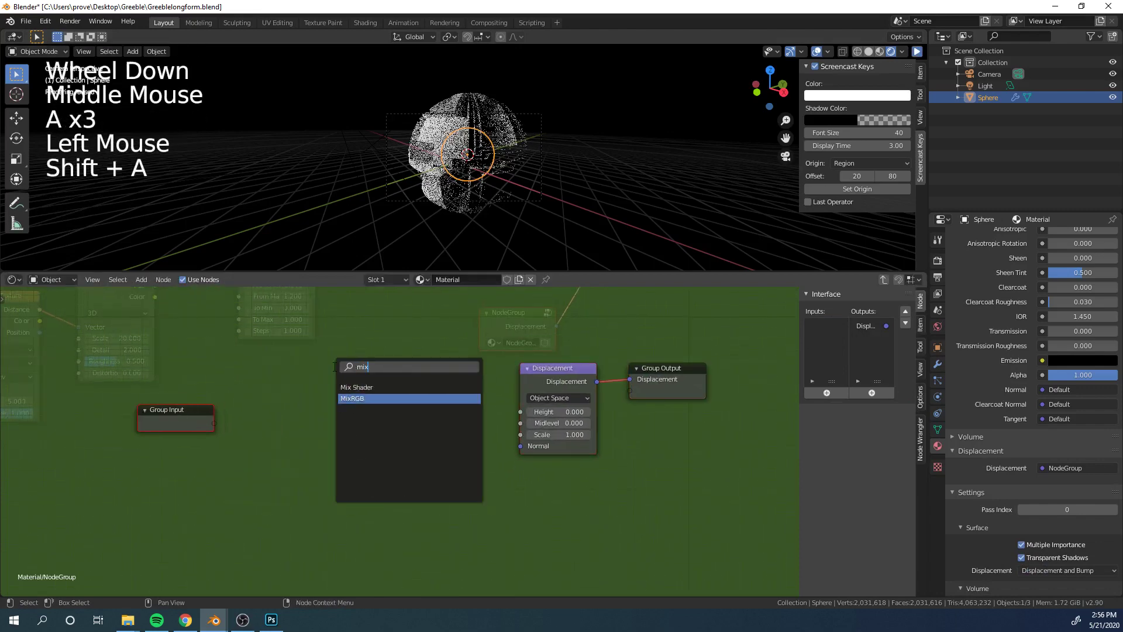
{"action": "left_click", "coordinate": [352, 409]}
{"action": "left_click", "coordinate": [353, 413]}
{"action": "left_click", "coordinate": [389, 439]}
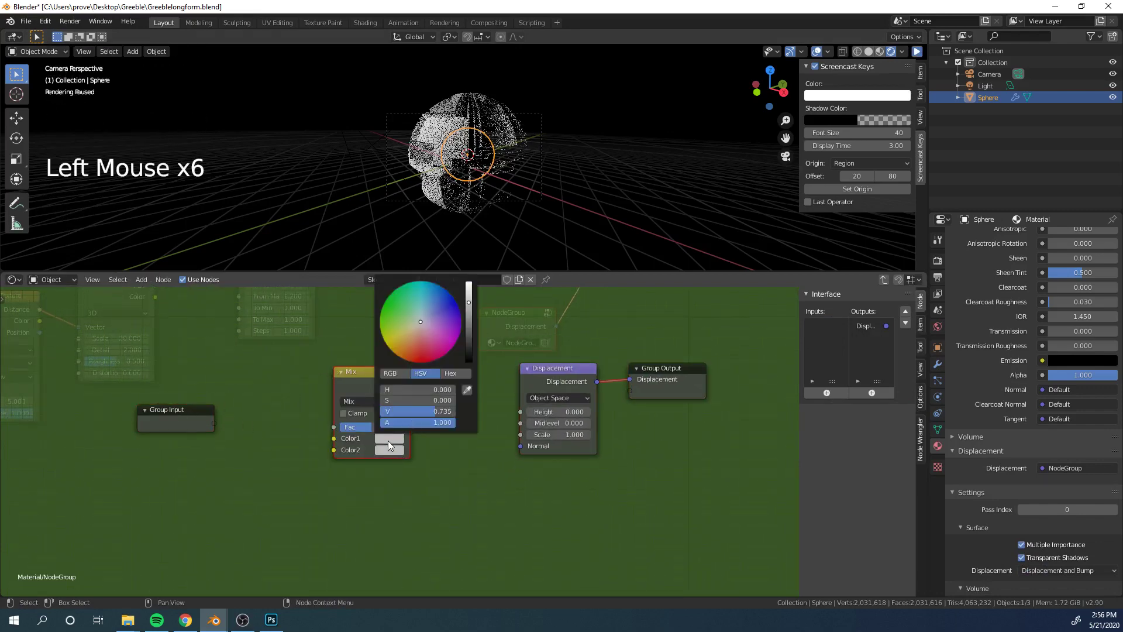
{"action": "left_click_drag", "start_coordinate": [464, 349], "coordinate": [467, 359]}
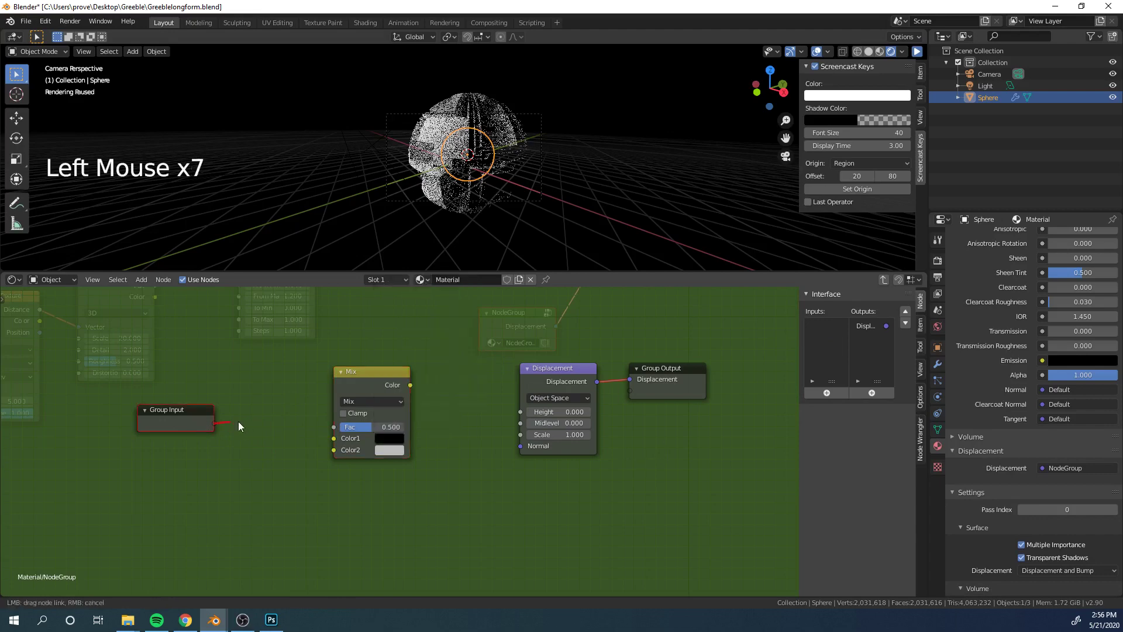
Expose the Mix node's Color1 as a colour input on the Group Input, and delete the Mix node
{"action": "left_click_drag", "start_coordinate": [339, 439], "coordinate": [339, 438]}
{"action": "left_click", "coordinate": [370, 369]}
{"action": "key", "text": "x"}
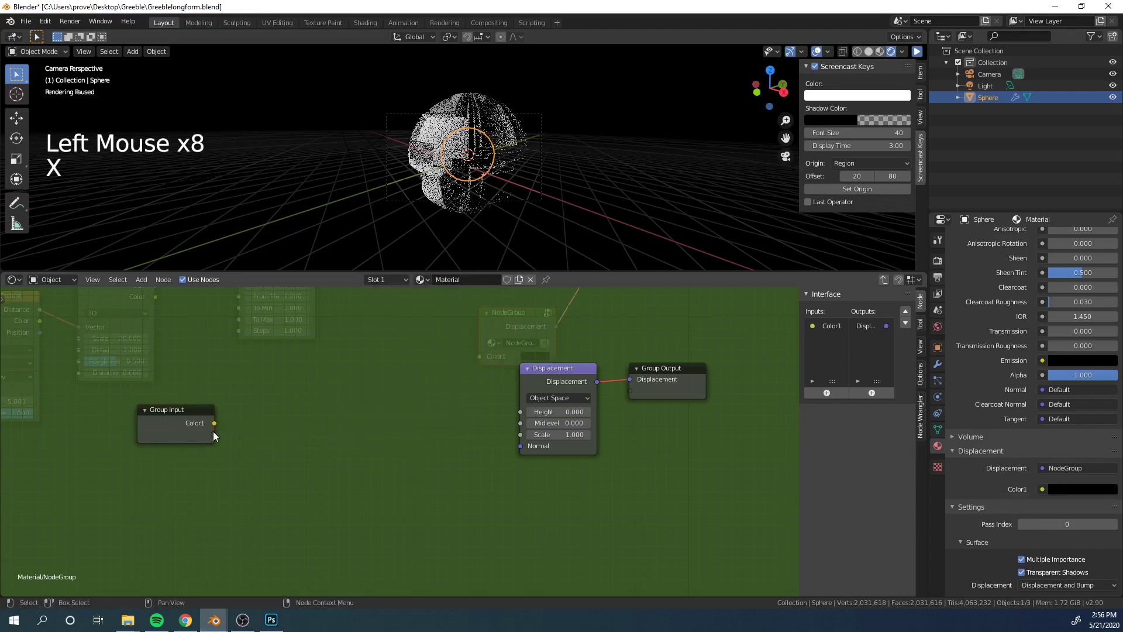
Connect the Color1 group input to the Displacement node's Height and rename that input Mask
{"action": "left_click_drag", "start_coordinate": [214, 423], "coordinate": [464, 408]}
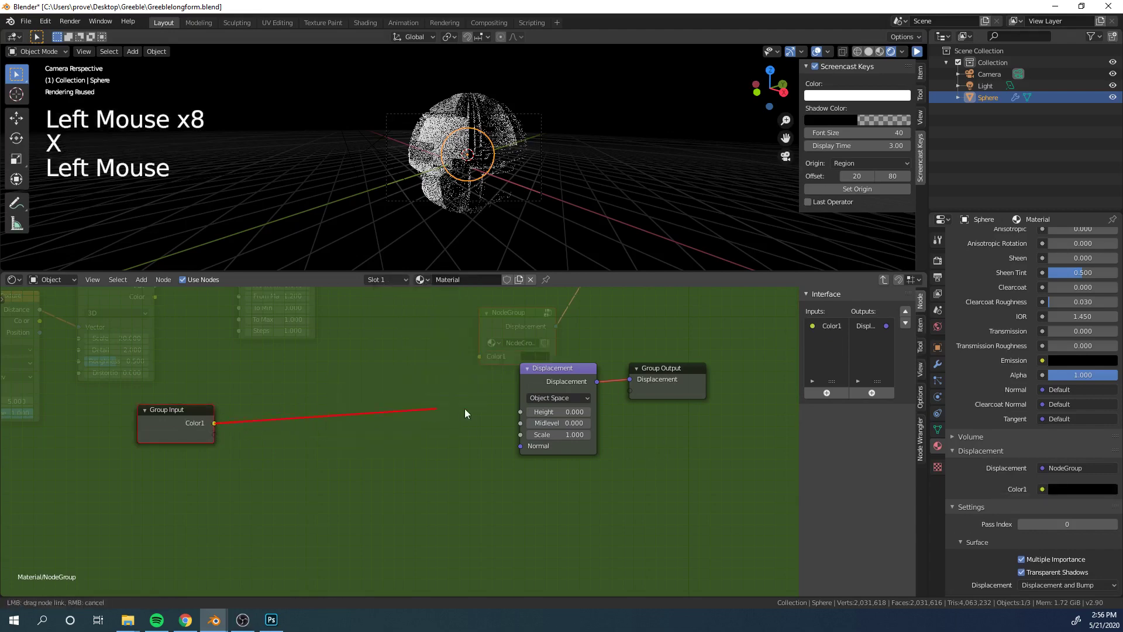
{"action": "left_click", "coordinate": [826, 327]}
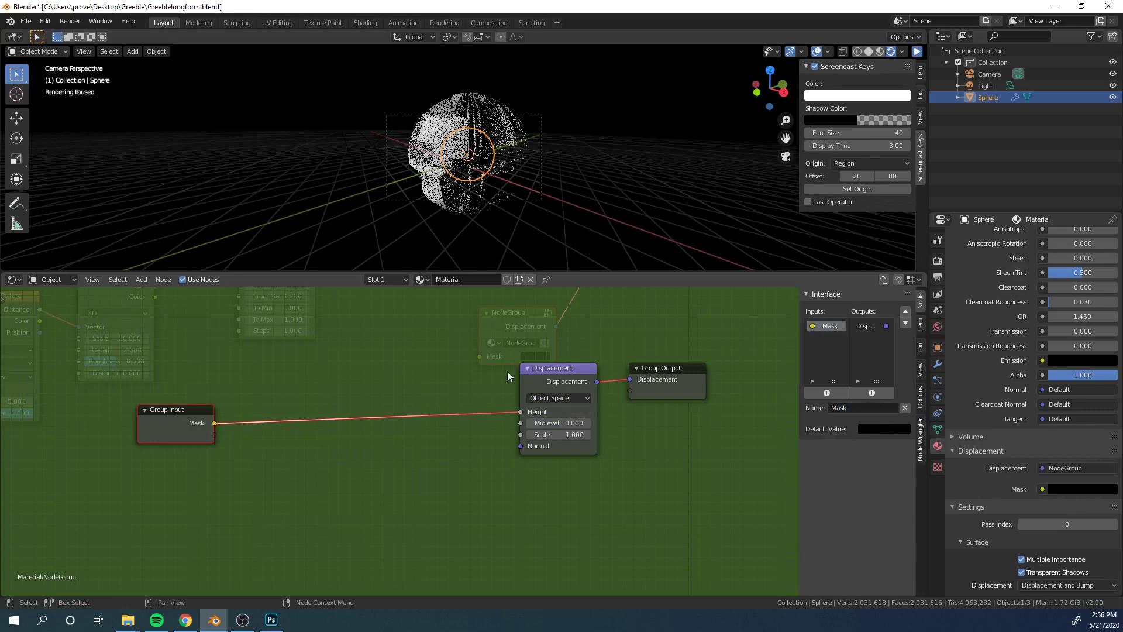
{"action": "left_click", "coordinate": [426, 369]}
Nudge the Displacement node away from the Group Output, slightly closer to the Group Input
{"action": "scroll", "coordinate": [426, 370], "scroll_direction": "down", "scroll_amount": 3}
{"action": "middle_click_drag", "start_coordinate": [426, 370], "coordinate": [461, 351]}
{"action": "scroll", "coordinate": [461, 351], "scroll_direction": "up", "scroll_amount": 4}
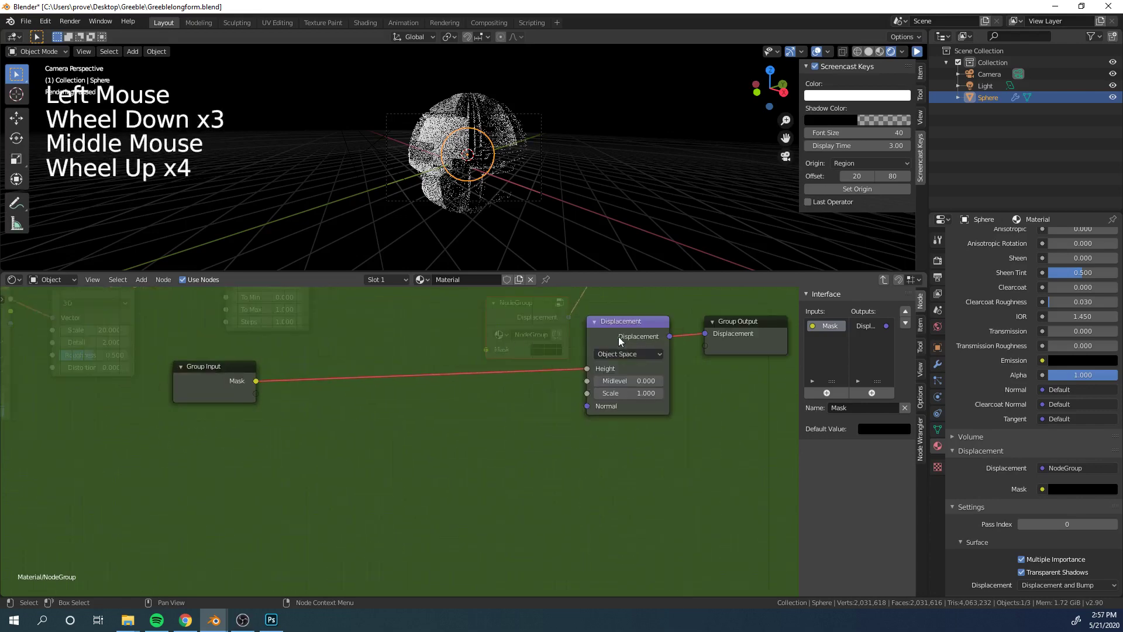
{"action": "left_click_drag", "start_coordinate": [619, 335], "coordinate": [586, 345]}
{"action": "middle_click", "coordinate": [586, 345]}
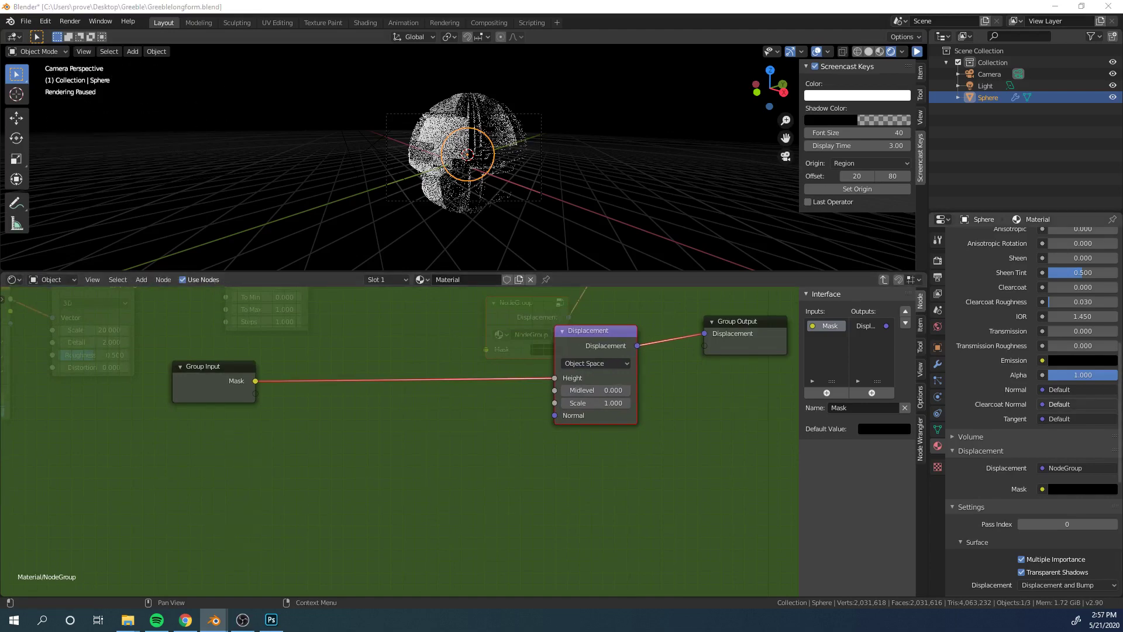
Insert an Invert node on the link between the Mask input and the Displacement node's Height
{"action": "middle_click_drag", "start_coordinate": [398, 328], "coordinate": [508, 335]}
{"action": "scroll", "coordinate": [508, 335], "scroll_direction": "up", "scroll_amount": 1}
{"action": "key", "text": "shift+a"}
{"action": "left_click", "coordinate": [508, 334]}
{"action": "type", "text": "inv"}
{"action": "key", "text": "Return"}
{"action": "left_click", "coordinate": [513, 337]}
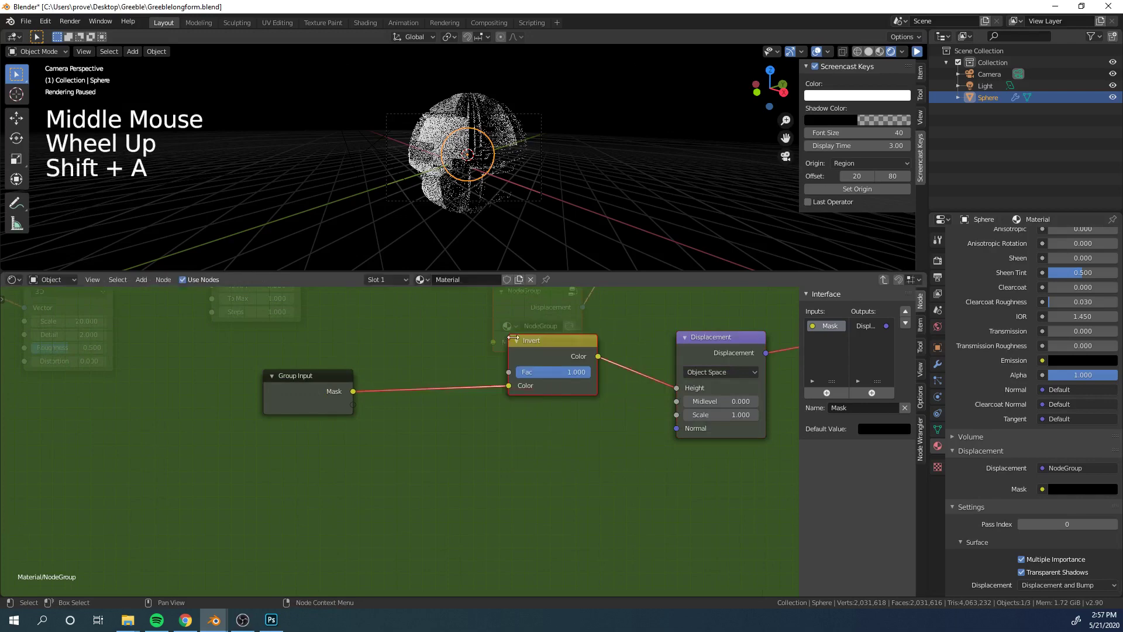
Expose the Invert node's Fac as a group input and rename it Invert
{"action": "left_click_drag", "start_coordinate": [579, 372], "coordinate": [521, 372]}
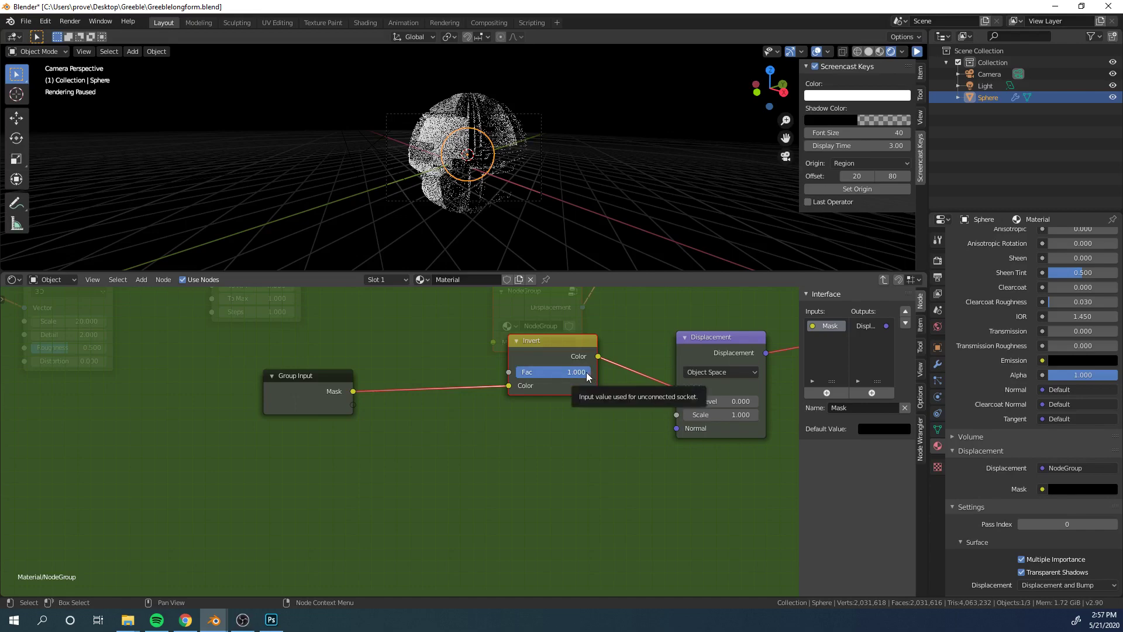
{"action": "left_click_drag", "start_coordinate": [353, 404], "coordinate": [508, 372]}
{"action": "double_click", "coordinate": [852, 408]}
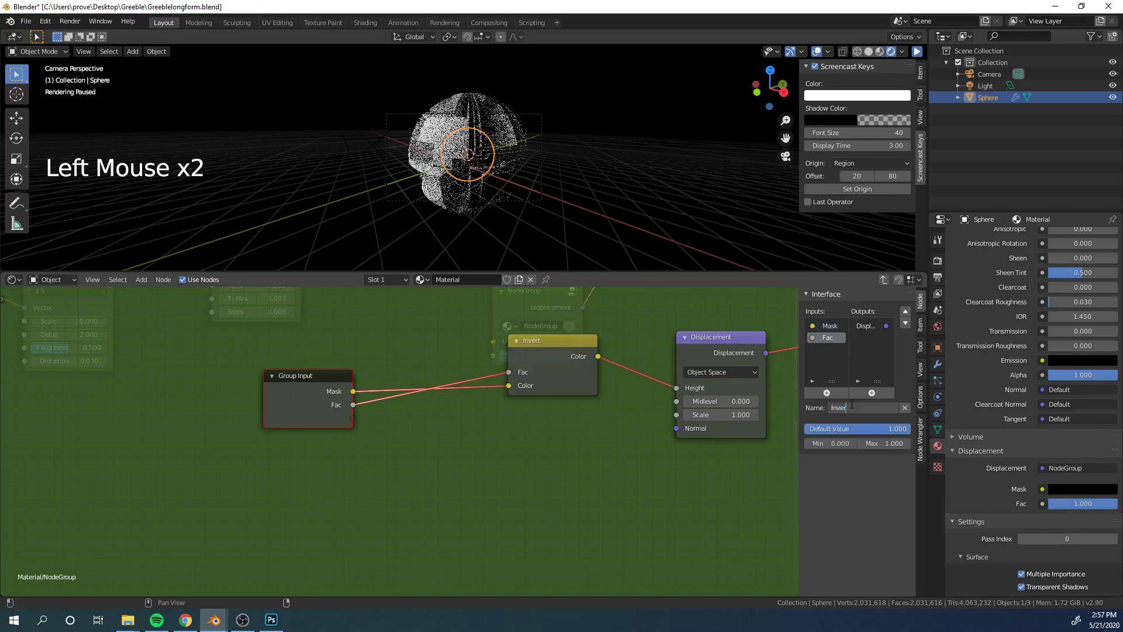
{"action": "key", "text": "Return"}
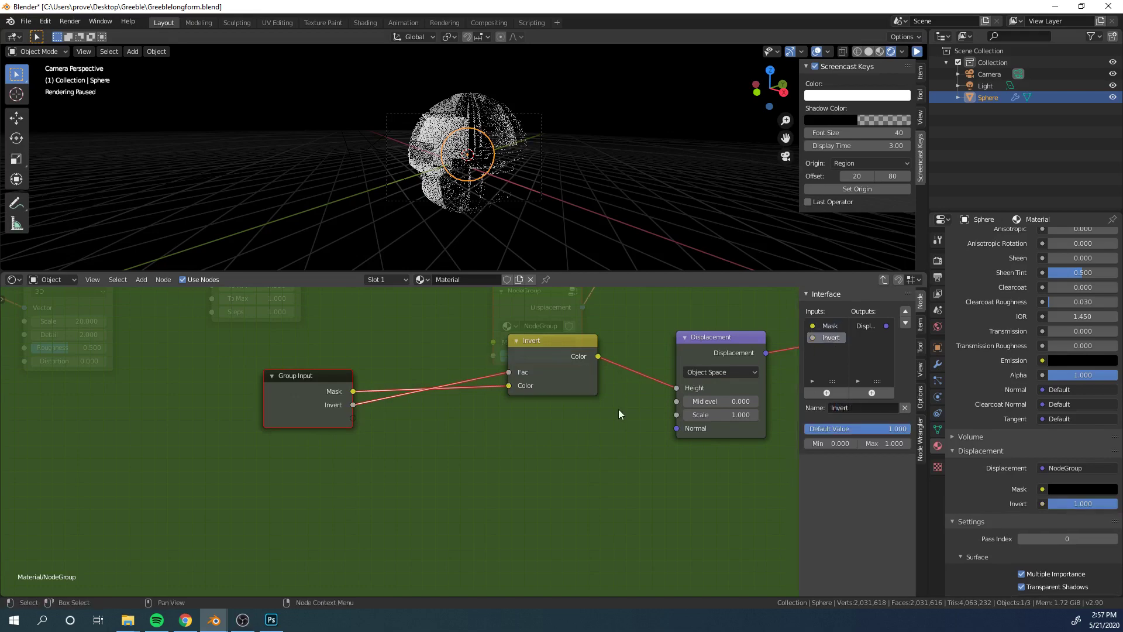
{"action": "left_click", "coordinate": [589, 426]}
Exit the node group and connect the Map Range Result to the group's Mask input
{"action": "key", "text": "Tab"}
{"action": "scroll", "coordinate": [564, 388], "scroll_direction": "down", "scroll_amount": 5}
{"action": "middle_click_drag", "start_coordinate": [564, 388], "coordinate": [526, 404]}
{"action": "scroll", "coordinate": [527, 403], "scroll_direction": "down", "scroll_amount": 3}
{"action": "middle_click_drag", "start_coordinate": [526, 403], "coordinate": [477, 421]}
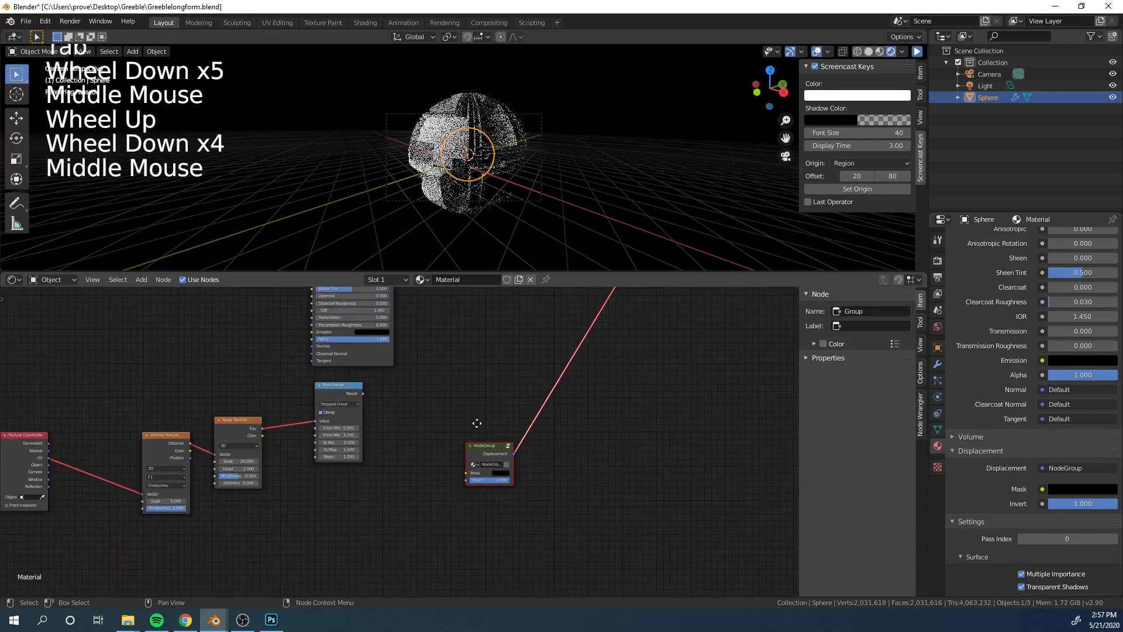
{"action": "scroll", "coordinate": [477, 421], "scroll_direction": "up", "scroll_amount": 4}
{"action": "left_click_drag", "start_coordinate": [418, 364], "coordinate": [558, 472]}
Reopen the node group and add a Math node in the space below the Invert node
{"action": "scroll", "coordinate": [514, 441], "scroll_direction": "down", "scroll_amount": 3}
{"action": "key", "text": "Tab"}
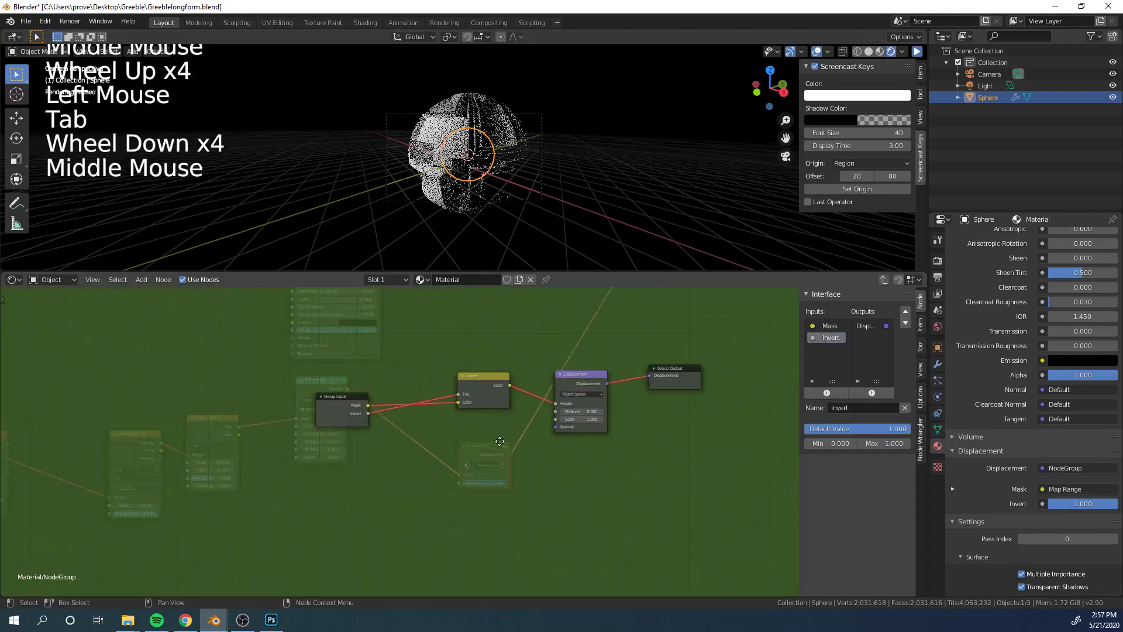
{"action": "scroll", "coordinate": [468, 409], "scroll_direction": "up", "scroll_amount": 7}
{"action": "middle_click_drag", "start_coordinate": [479, 421], "coordinate": [442, 397]}
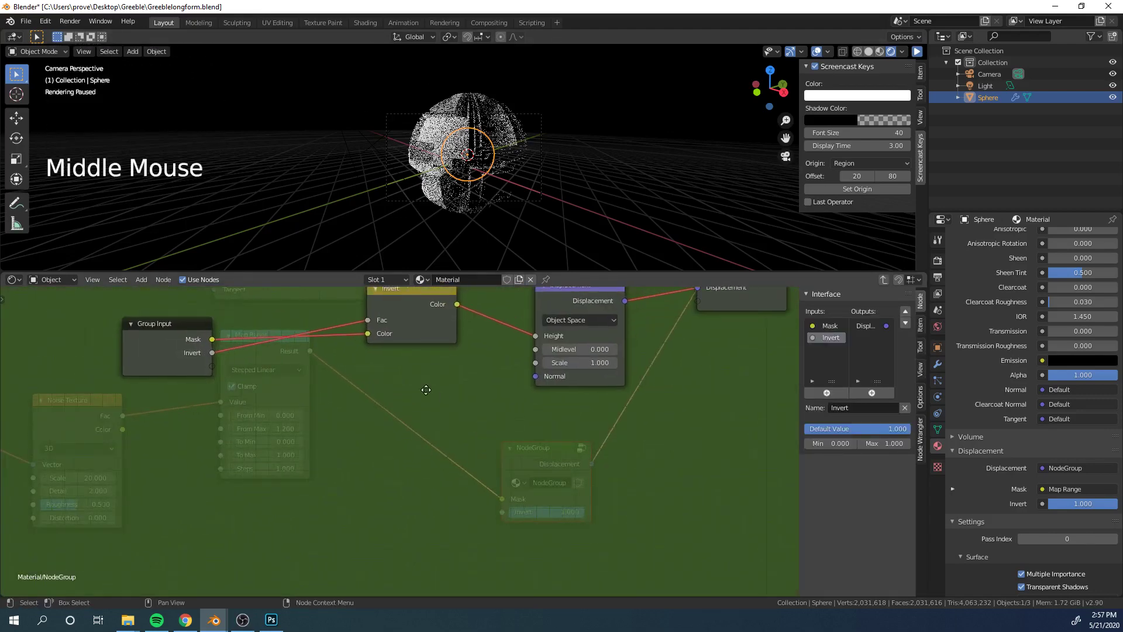
{"action": "scroll", "coordinate": [475, 384], "scroll_direction": "up", "scroll_amount": 3}
{"action": "key", "text": "shift+a"}
{"action": "type", "text": "math"}
{"action": "key", "text": "BackSpace"}
{"action": "key", "text": "BackSpace"}
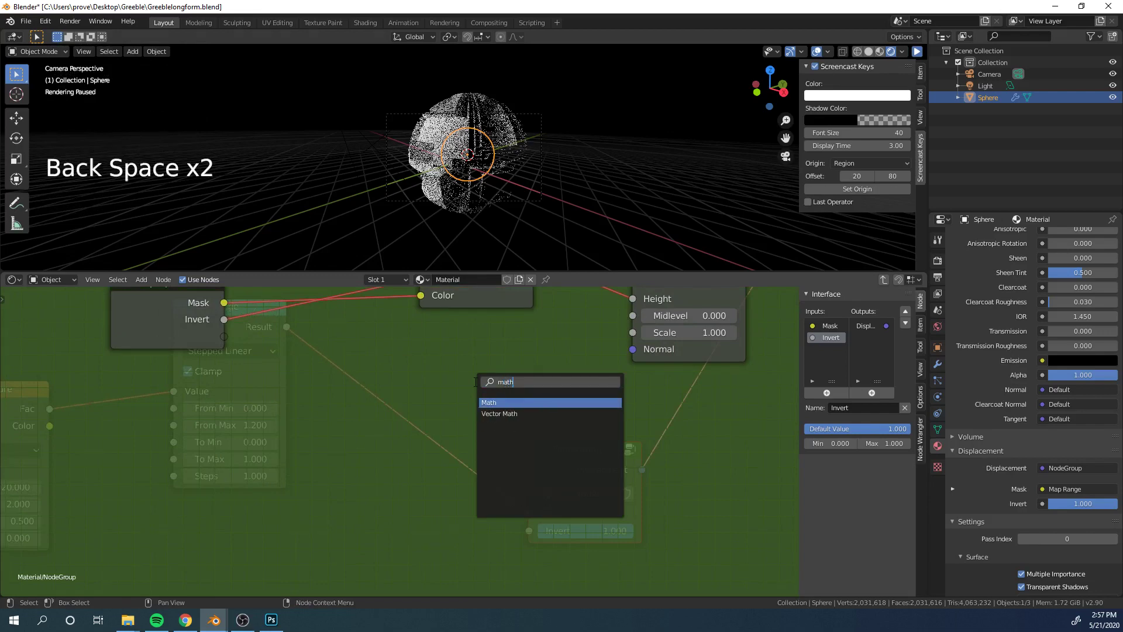
{"action": "key", "text": "Return"}
{"action": "left_click", "coordinate": [490, 410]}
Set the Math node to Multiply and connect its output to the Displacement node's Scale
{"action": "left_click", "coordinate": [490, 240]}
{"action": "scroll", "coordinate": [506, 426], "scroll_direction": "down", "scroll_amount": 4}
{"action": "scroll", "coordinate": [485, 428], "scroll_direction": "up", "scroll_amount": 3}
{"action": "middle_click_drag", "start_coordinate": [505, 426], "coordinate": [540, 403]}
{"action": "left_click", "coordinate": [472, 430]}
{"action": "scroll", "coordinate": [473, 429], "scroll_direction": "down", "scroll_amount": 3}
{"action": "scroll", "coordinate": [540, 403], "scroll_direction": "up", "scroll_amount": 5}
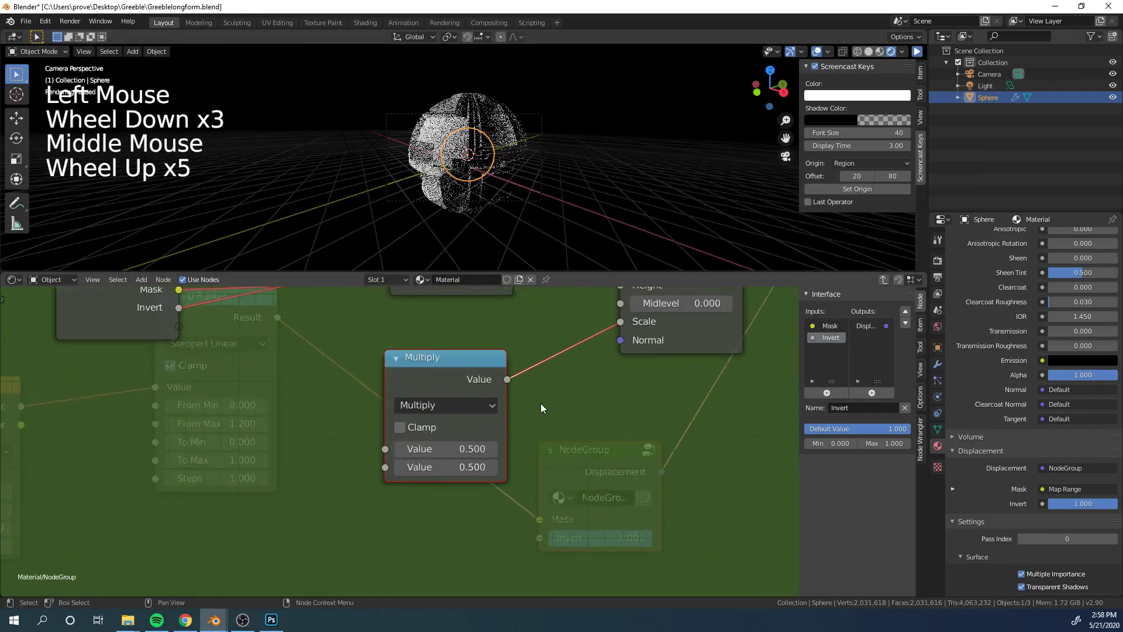
Set the Multiply node's first value to 1 and its second value to 0.01
{"action": "left_click_drag", "start_coordinate": [462, 449], "coordinate": [463, 449]}
{"action": "double_click", "coordinate": [463, 467]}
{"action": "type", "text": "0.01"}
{"action": "key", "text": "Return"}
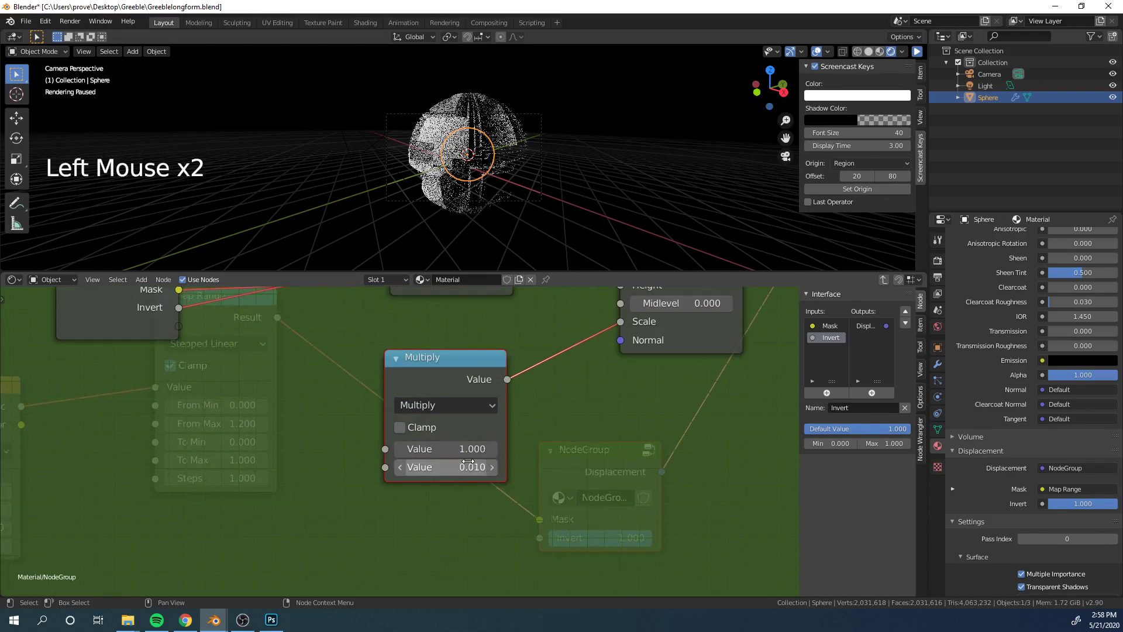
Expose the Multiply node's first value as a group input named Max and set Max to 3 on the group
{"action": "scroll", "coordinate": [454, 411], "scroll_direction": "down", "scroll_amount": 4}
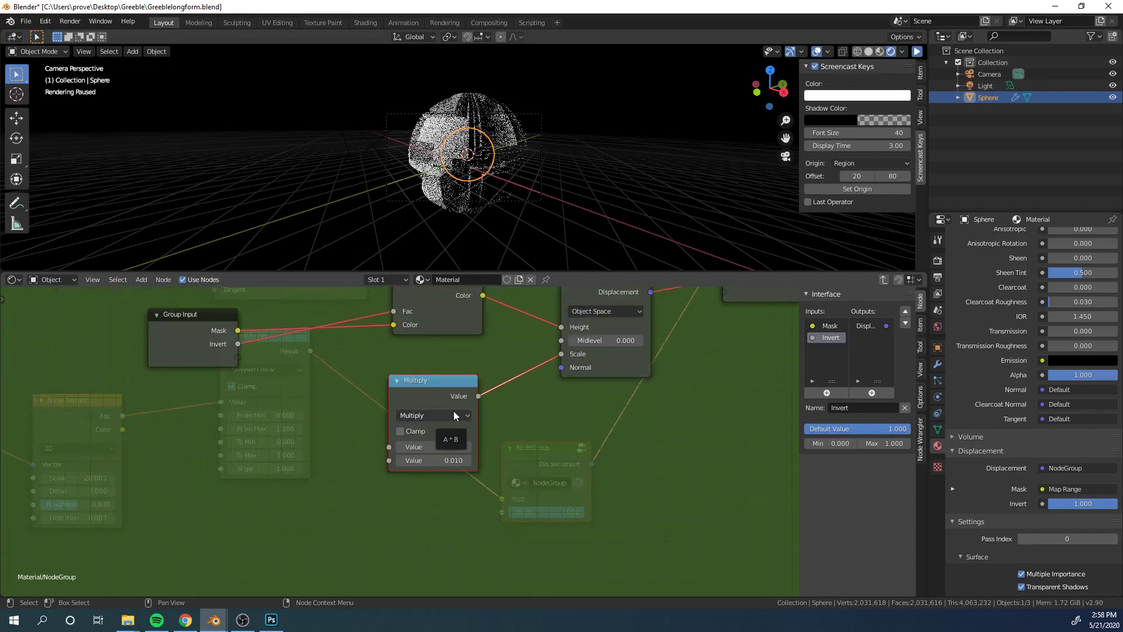
{"action": "middle_click_drag", "start_coordinate": [454, 410], "coordinate": [468, 432]}
{"action": "middle_click_drag", "start_coordinate": [232, 375], "coordinate": [263, 359]}
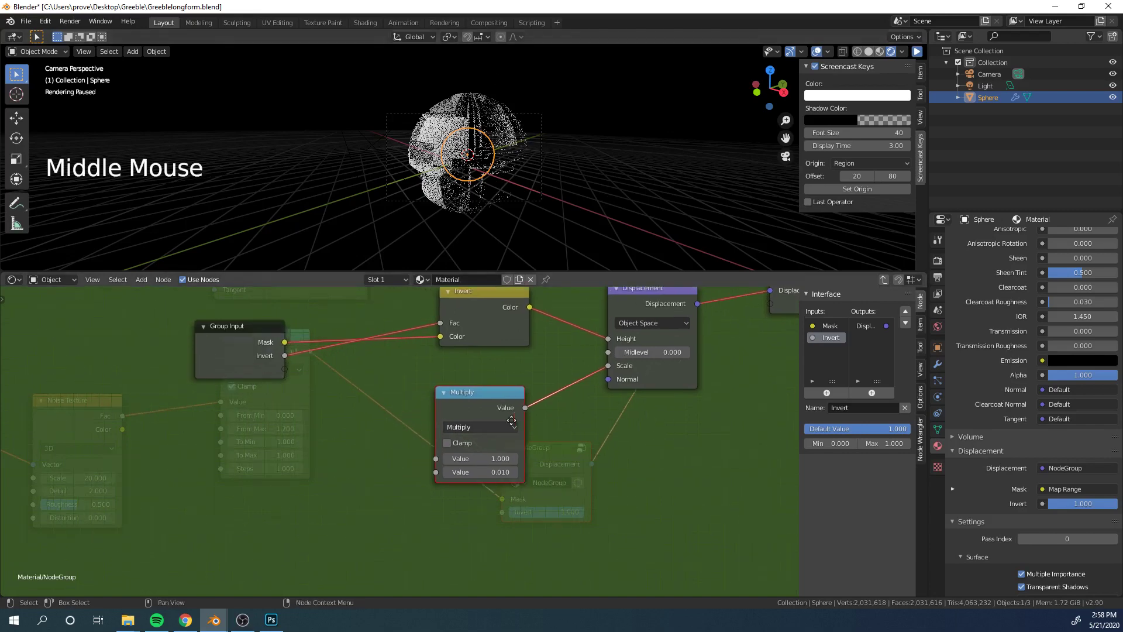
{"action": "scroll", "coordinate": [263, 359], "scroll_direction": "up", "scroll_amount": 2}
{"action": "left_click_drag", "start_coordinate": [261, 355], "coordinate": [460, 462]}
{"action": "left_click", "coordinate": [828, 350]}
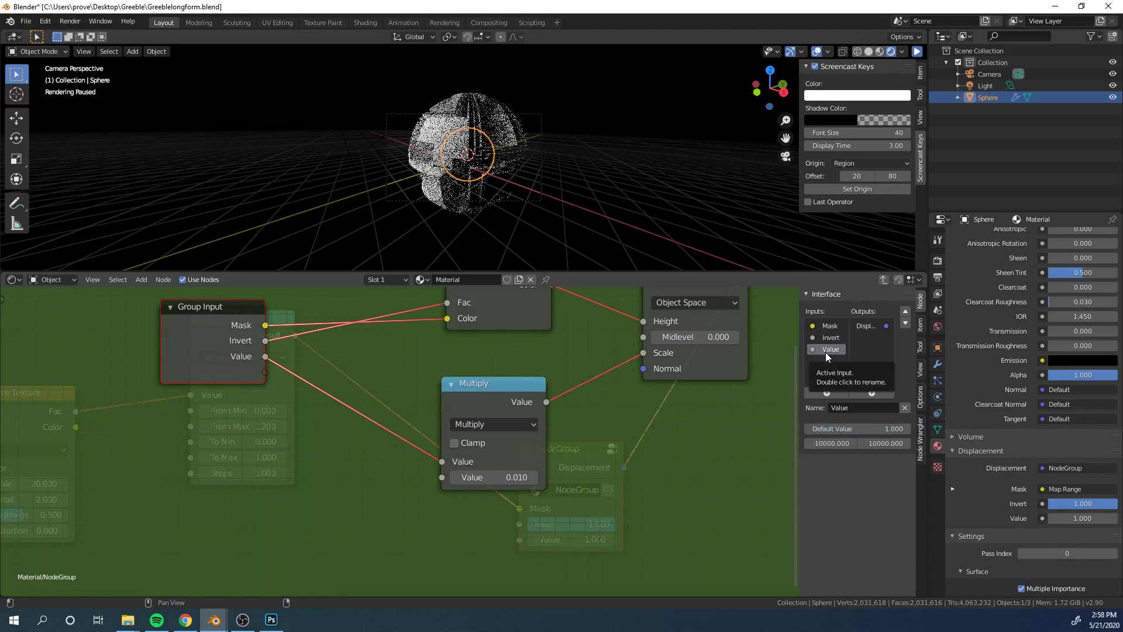
{"action": "left_click", "coordinate": [848, 408]}
{"action": "type", "text": "Max"}
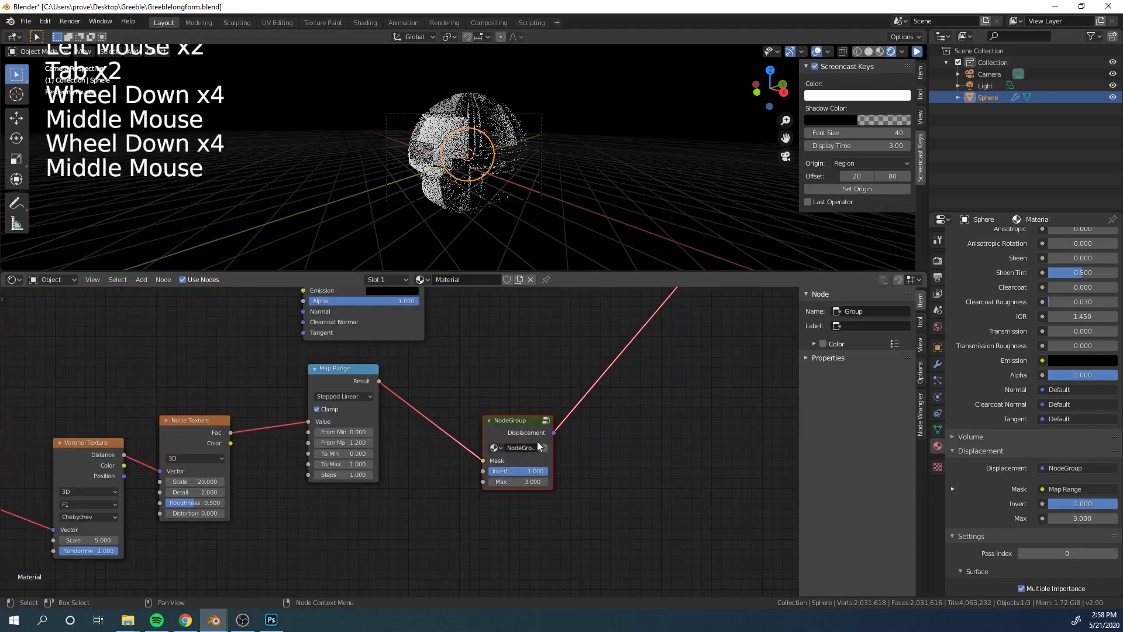
Resume the paused viewport render and inspect the displaced sphere up close
{"action": "middle_click_drag", "start_coordinate": [536, 440], "coordinate": [552, 439]}
{"action": "scroll", "coordinate": [547, 434], "scroll_direction": "up", "scroll_amount": 1}
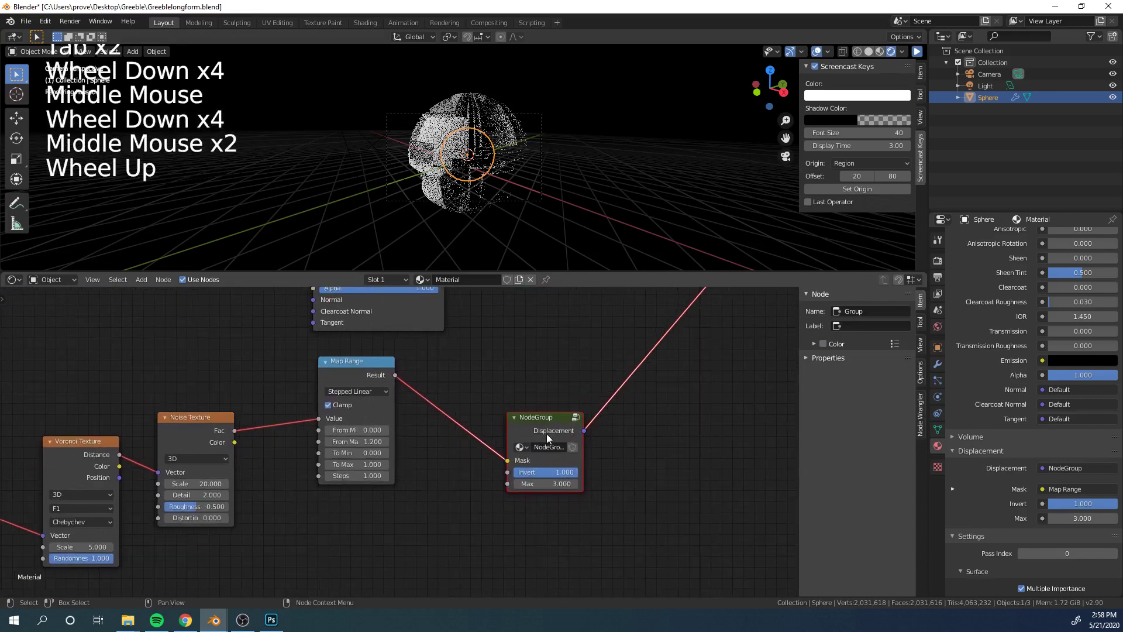
{"action": "left_click", "coordinate": [918, 52]}
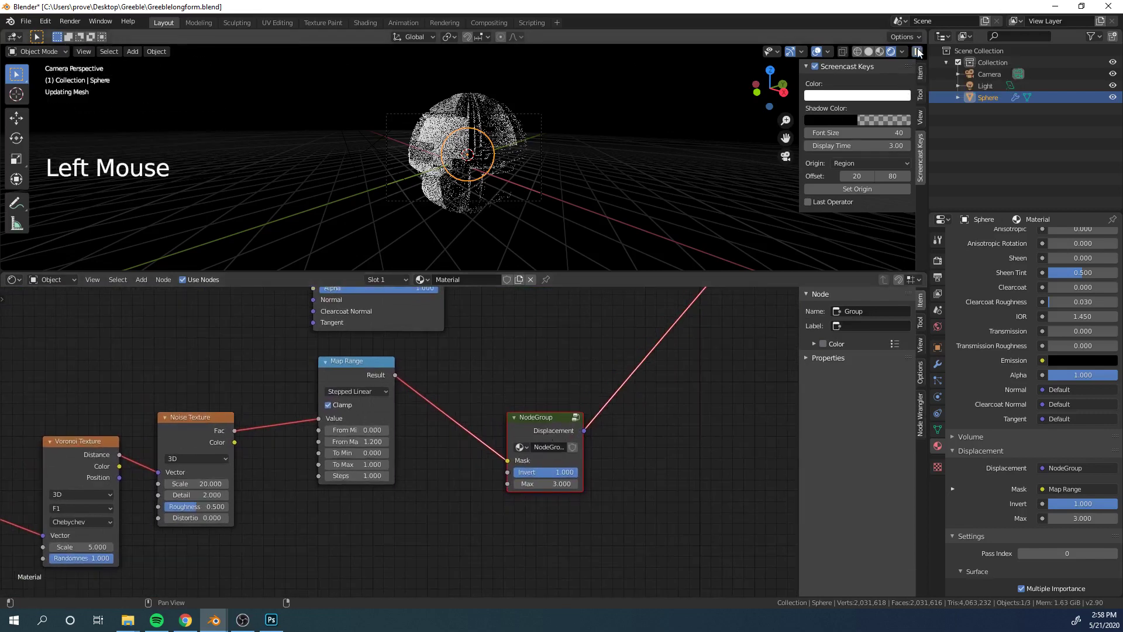
{"action": "scroll", "coordinate": [654, 149], "scroll_direction": "up", "scroll_amount": 8}
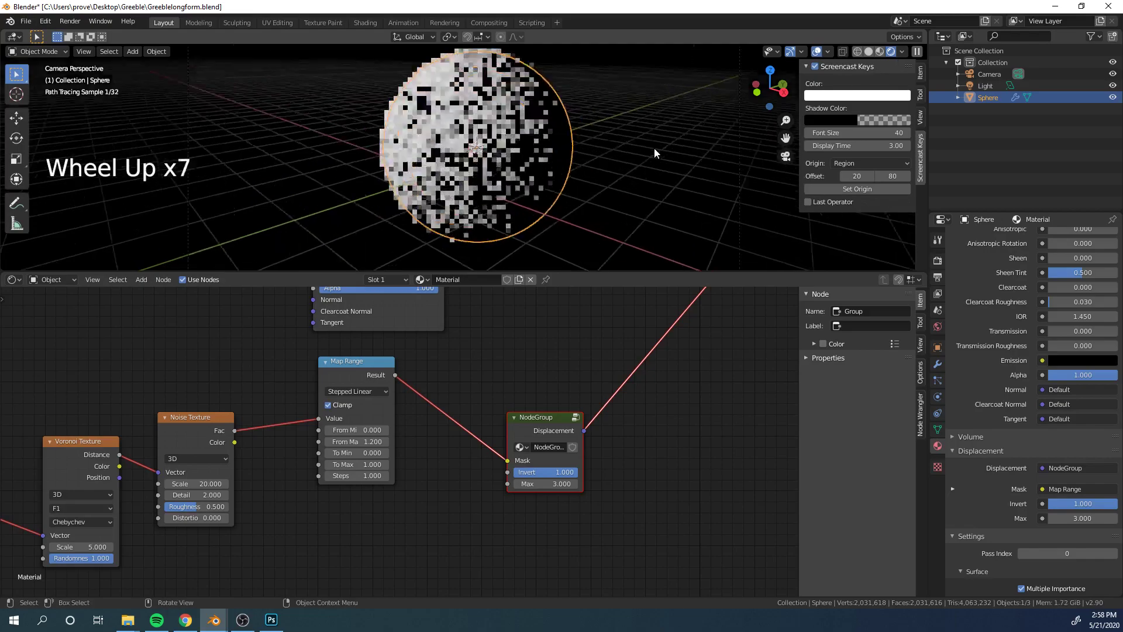
{"action": "mouse_move", "coordinate": [618, 184]}
{"action": "middle_mouse_down"}
{"action": "mouse_move", "coordinate": [640, 180]}
{"action": "mouse_move", "coordinate": [605, 182]}
{"action": "middle_mouse_up"}
Tidy the node layout by moving the Map Range node down and the node group farther away from it
{"action": "scroll", "coordinate": [640, 180], "scroll_direction": "down", "scroll_amount": 4}
{"action": "scroll", "coordinate": [605, 182], "scroll_direction": "up", "scroll_amount": 3}
{"action": "middle_click_drag", "start_coordinate": [447, 432], "coordinate": [497, 404]}
{"action": "scroll", "coordinate": [497, 404], "scroll_direction": "up", "scroll_amount": 2}
{"action": "middle_click_drag", "start_coordinate": [463, 418], "coordinate": [501, 396]}
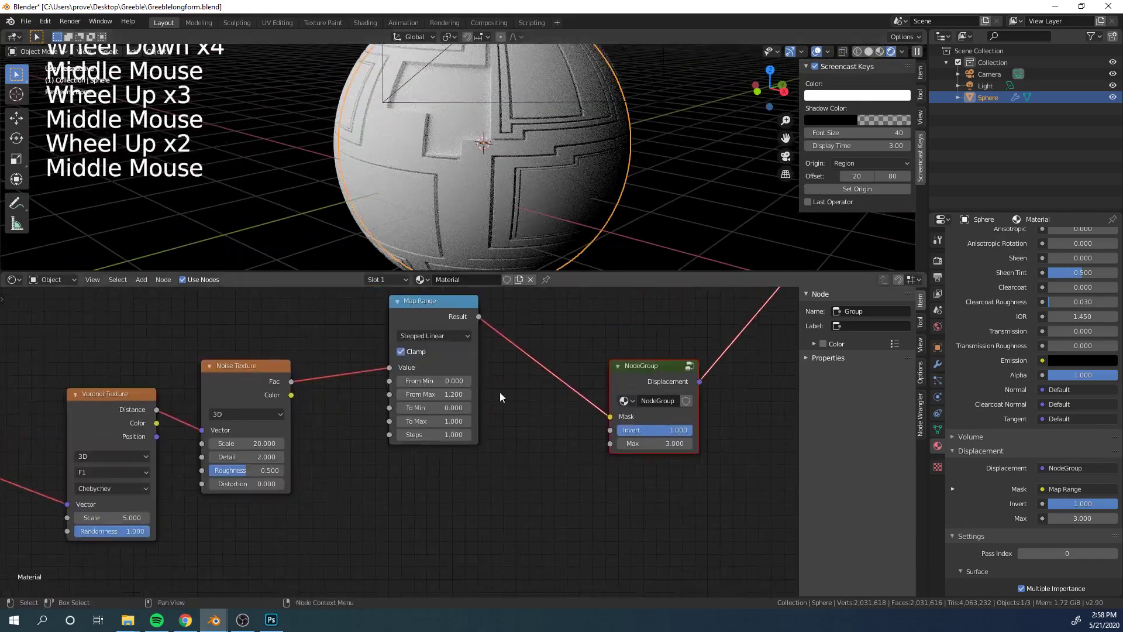
{"action": "scroll", "coordinate": [499, 383], "scroll_direction": "down", "scroll_amount": 3}
{"action": "middle_click_drag", "start_coordinate": [489, 354], "coordinate": [503, 381]}
{"action": "scroll", "coordinate": [504, 381], "scroll_direction": "up", "scroll_amount": 1}
{"action": "left_click_drag", "start_coordinate": [483, 354], "coordinate": [482, 380]}
{"action": "middle_click_drag", "start_coordinate": [553, 389], "coordinate": [519, 373]}
{"action": "left_click_drag", "start_coordinate": [586, 384], "coordinate": [617, 400]}
{"action": "middle_click_drag", "start_coordinate": [616, 398], "coordinate": [497, 382]}
Try a different Invert amount on the node group, restore it to 1, and return to the camera view
{"action": "scroll", "coordinate": [529, 445], "scroll_direction": "up", "scroll_amount": 4}
{"action": "mouse_move", "coordinate": [530, 439]}
{"action": "left_mouse_down"}
{"action": "mouse_move", "coordinate": [445, 439]}
{"action": "mouse_move", "coordinate": [536, 439]}
{"action": "left_mouse_up"}
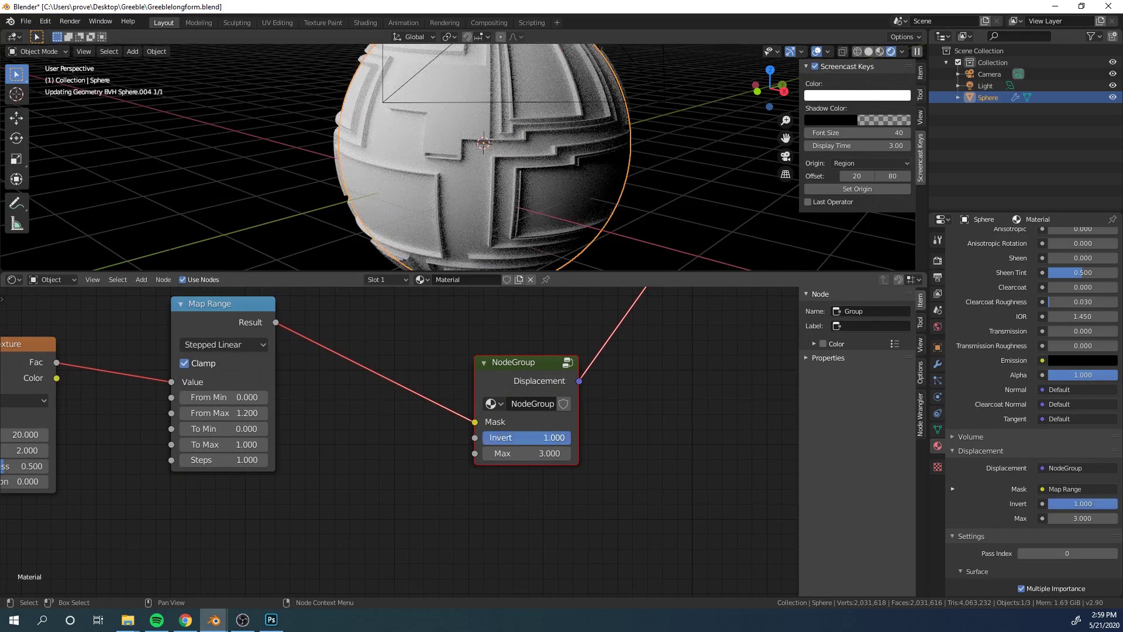
{"action": "scroll", "coordinate": [523, 267], "scroll_direction": "down", "scroll_amount": 4}
{"action": "middle_click", "coordinate": [522, 268]}
{"action": "key", "text": "KP_0"}
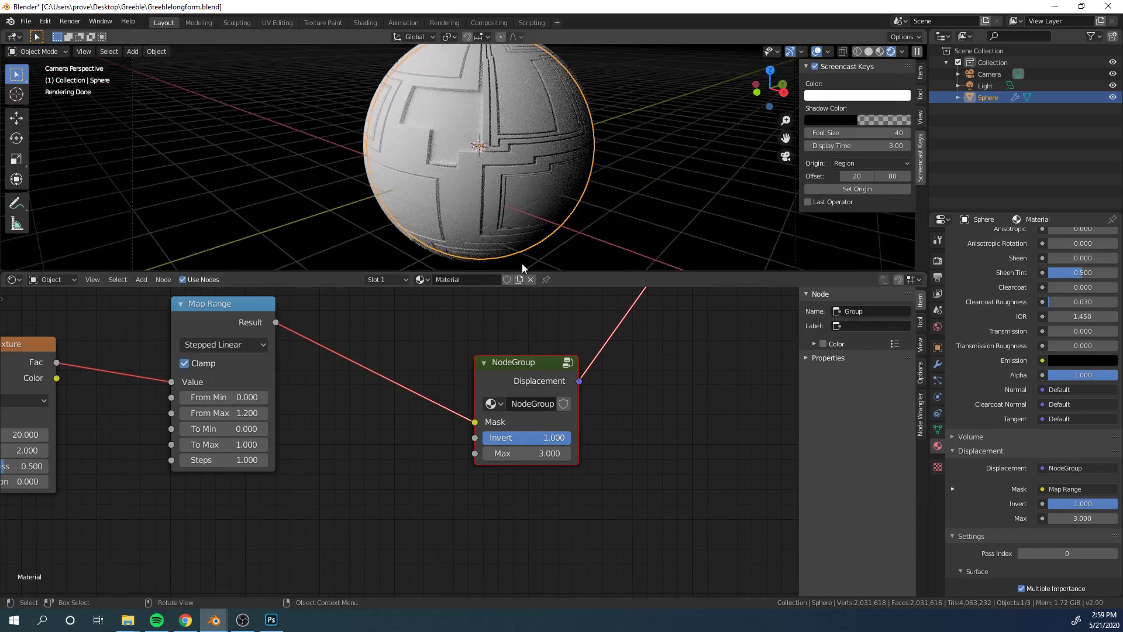
Set the Voronoi Texture's Scale to 20 and inspect the finer panel pattern up close
{"action": "scroll", "coordinate": [397, 404], "scroll_direction": "down", "scroll_amount": 4}
{"action": "middle_click_drag", "start_coordinate": [397, 403], "coordinate": [626, 404]}
{"action": "middle_click_drag", "start_coordinate": [280, 416], "coordinate": [301, 398]}
{"action": "scroll", "coordinate": [300, 396], "scroll_direction": "up", "scroll_amount": 2}
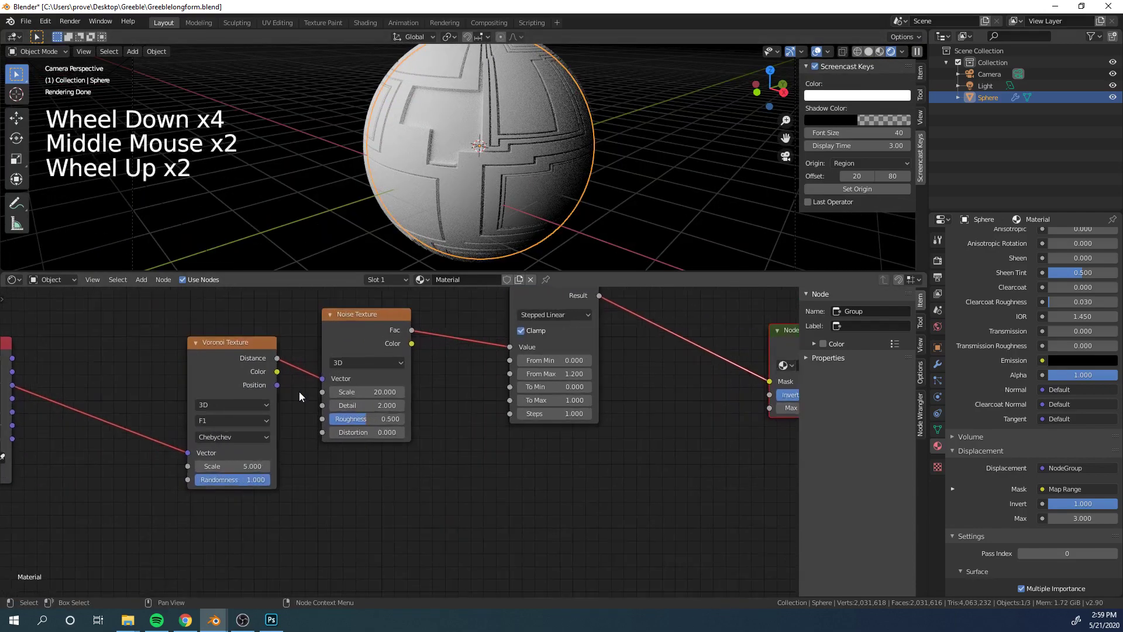
{"action": "left_click", "coordinate": [252, 466]}
{"action": "type", "text": "20"}
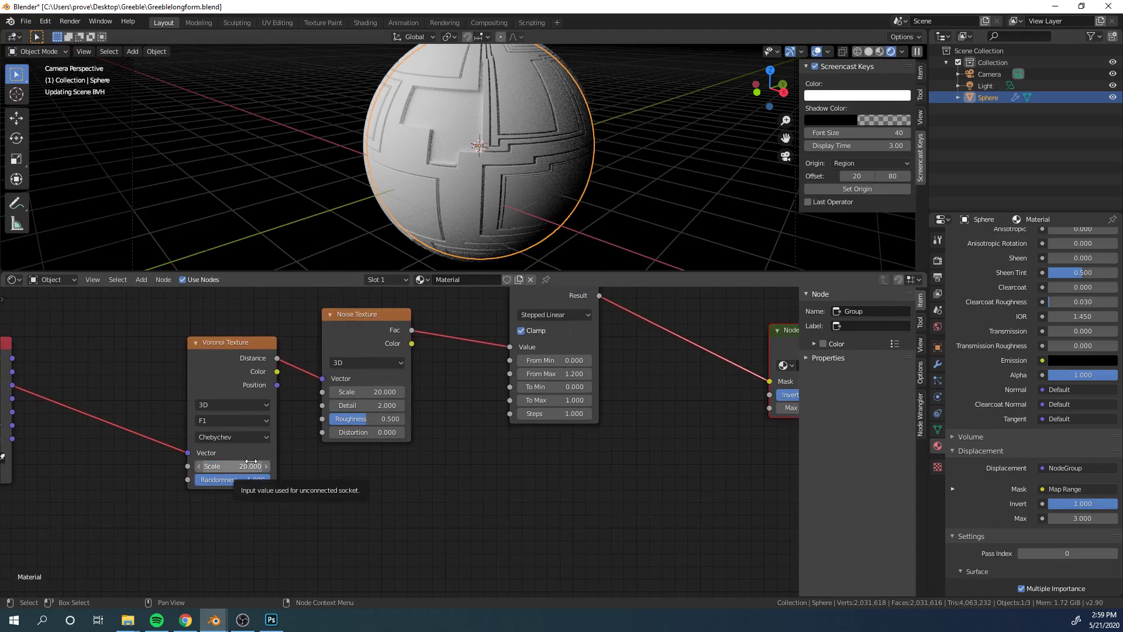
{"action": "scroll", "coordinate": [465, 219], "scroll_direction": "up", "scroll_amount": 6, "text": "shift"}
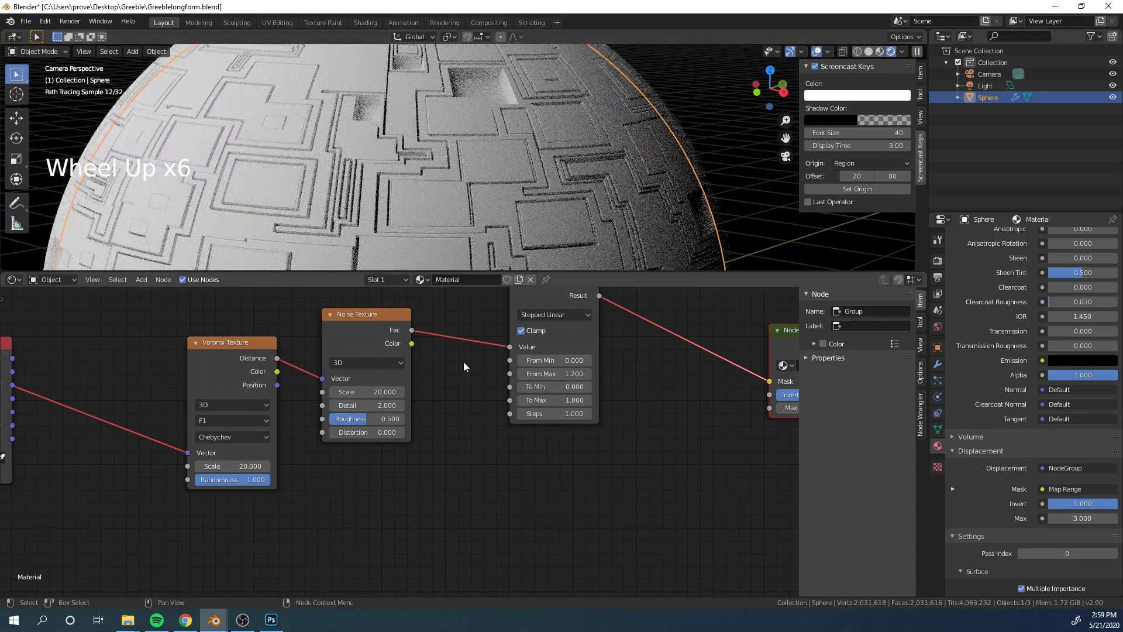
Try a Voronoi Texture Scale of 1, inspect the sphere's pattern, and restore the Scale to 20
{"action": "scroll", "coordinate": [560, 346], "scroll_direction": "down", "scroll_amount": 5}
{"action": "middle_click_drag", "start_coordinate": [560, 347], "coordinate": [504, 360]}
{"action": "scroll", "coordinate": [503, 361], "scroll_direction": "up", "scroll_amount": 2}
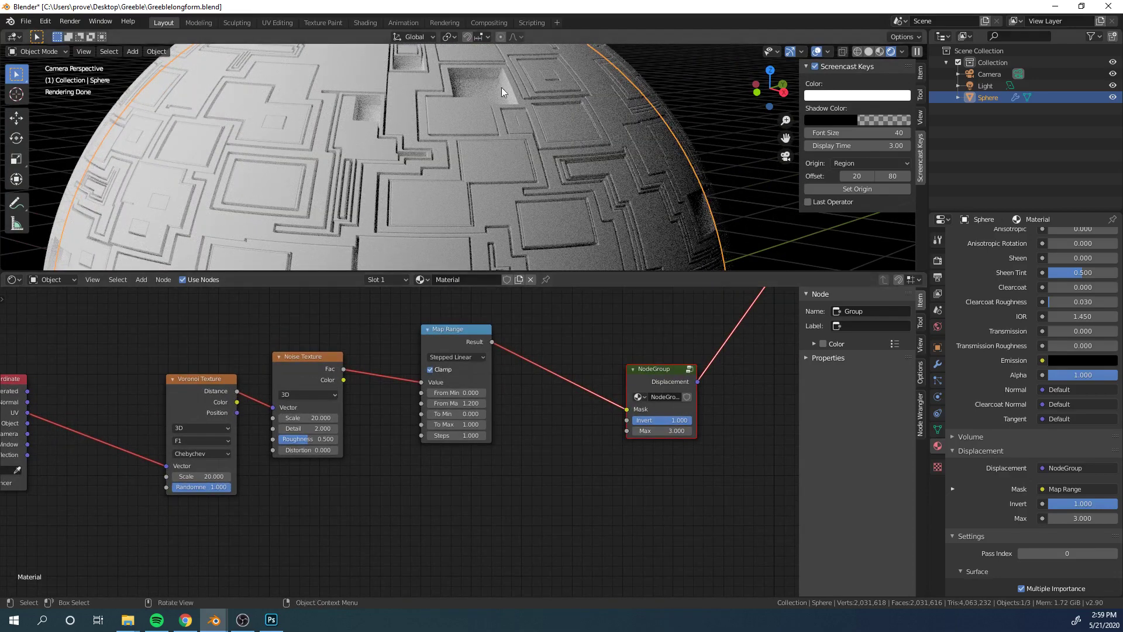
{"action": "left_click", "coordinate": [203, 476]}
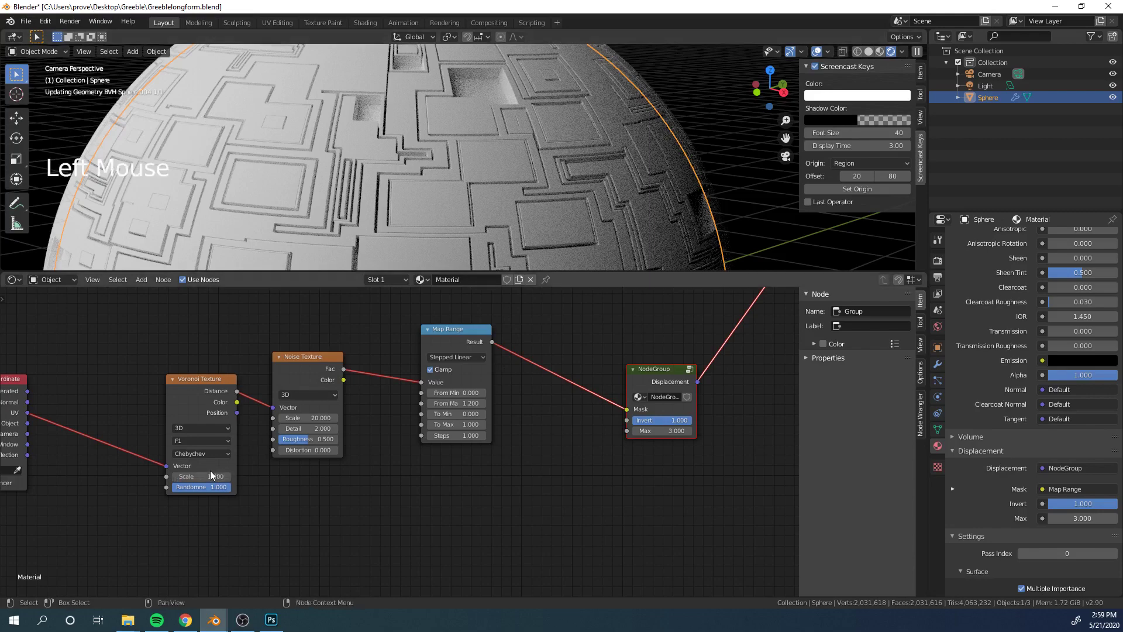
{"action": "scroll", "coordinate": [478, 209], "scroll_direction": "down", "scroll_amount": 4}
{"action": "scroll", "coordinate": [479, 210], "scroll_direction": "up", "scroll_amount": 3}
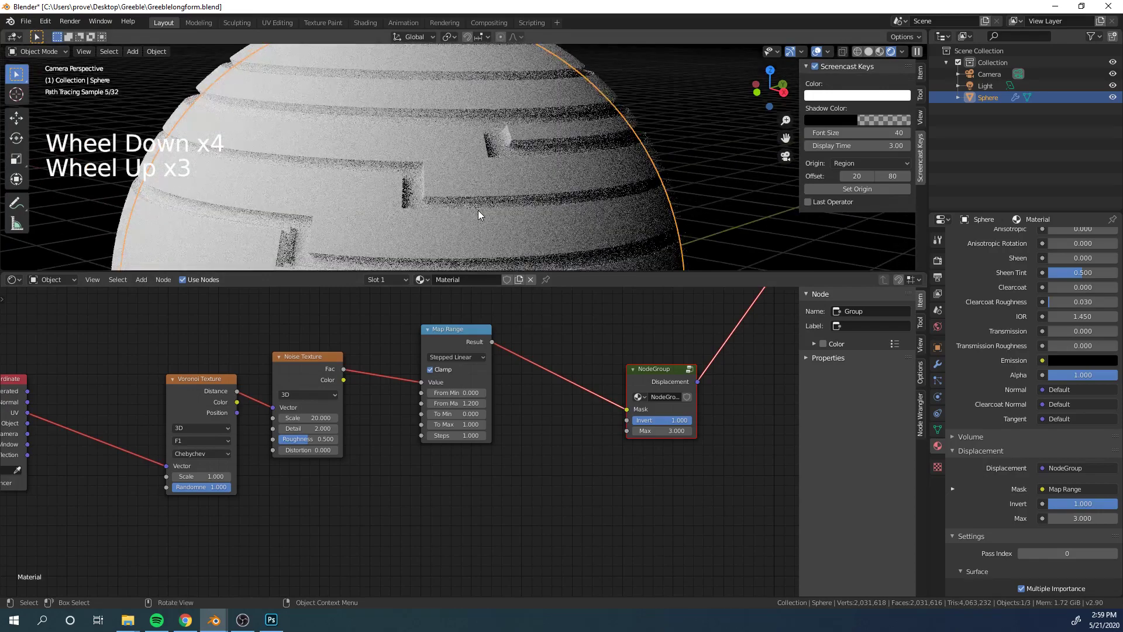
{"action": "left_click", "coordinate": [218, 475]}
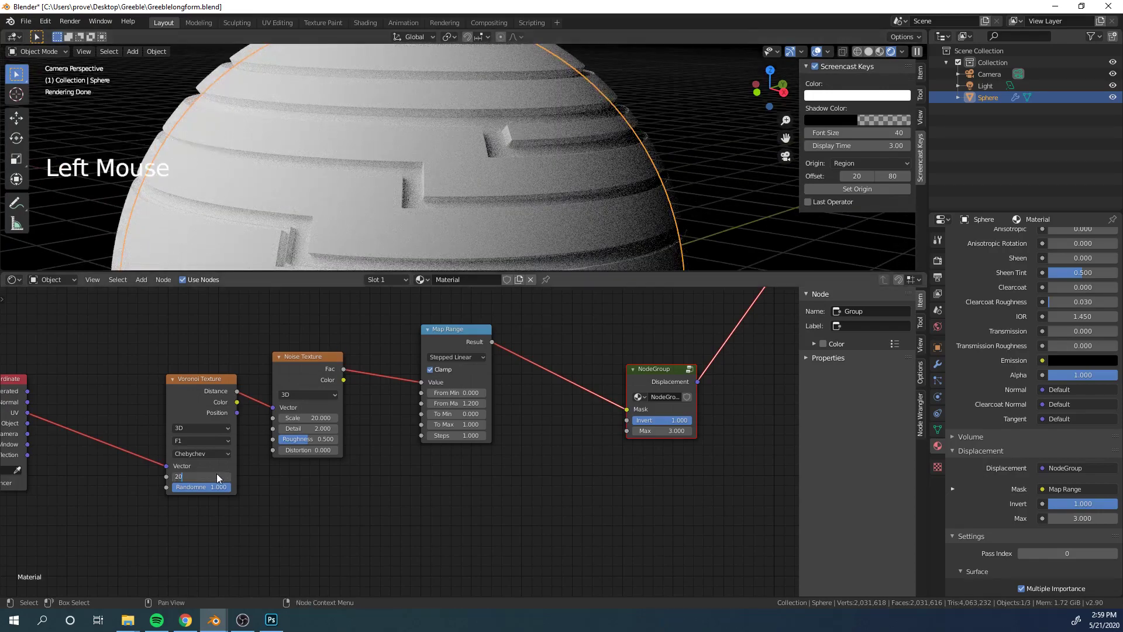
{"action": "key", "text": "Return"}
Open the displacement node group for editing
{"action": "scroll", "coordinate": [245, 464], "scroll_direction": "down", "scroll_amount": 3}
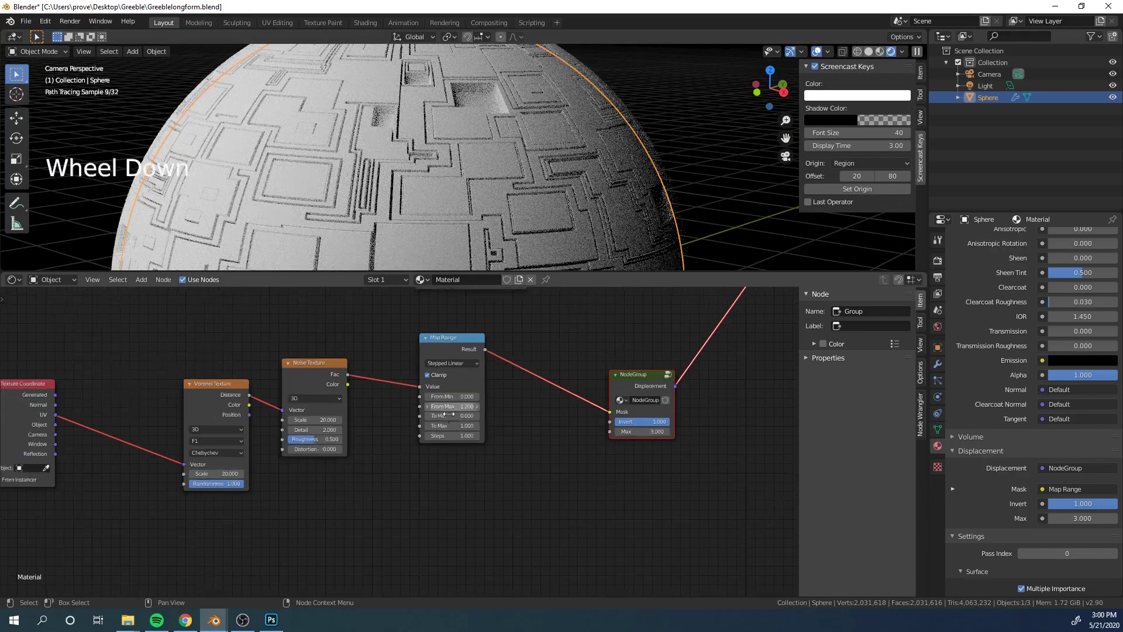
{"action": "middle_click_drag", "start_coordinate": [245, 463], "coordinate": [388, 388]}
{"action": "scroll", "coordinate": [459, 378], "scroll_direction": "up", "scroll_amount": 3}
{"action": "left_click", "coordinate": [568, 346]}
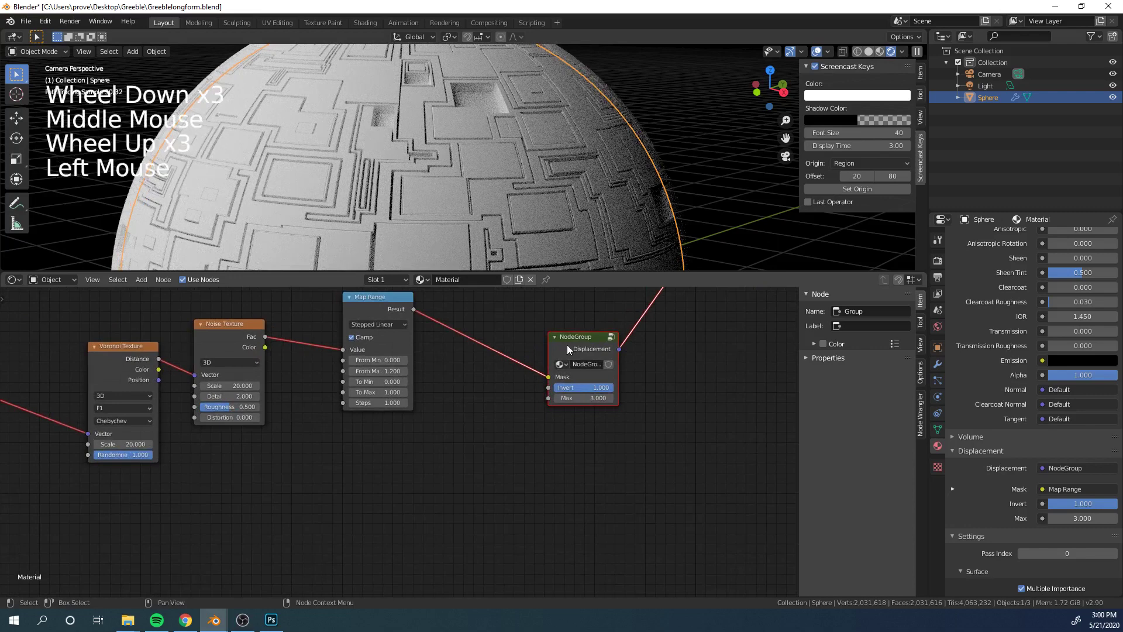
{"action": "left_click", "coordinate": [574, 338]}
{"action": "key", "text": "Tab"}
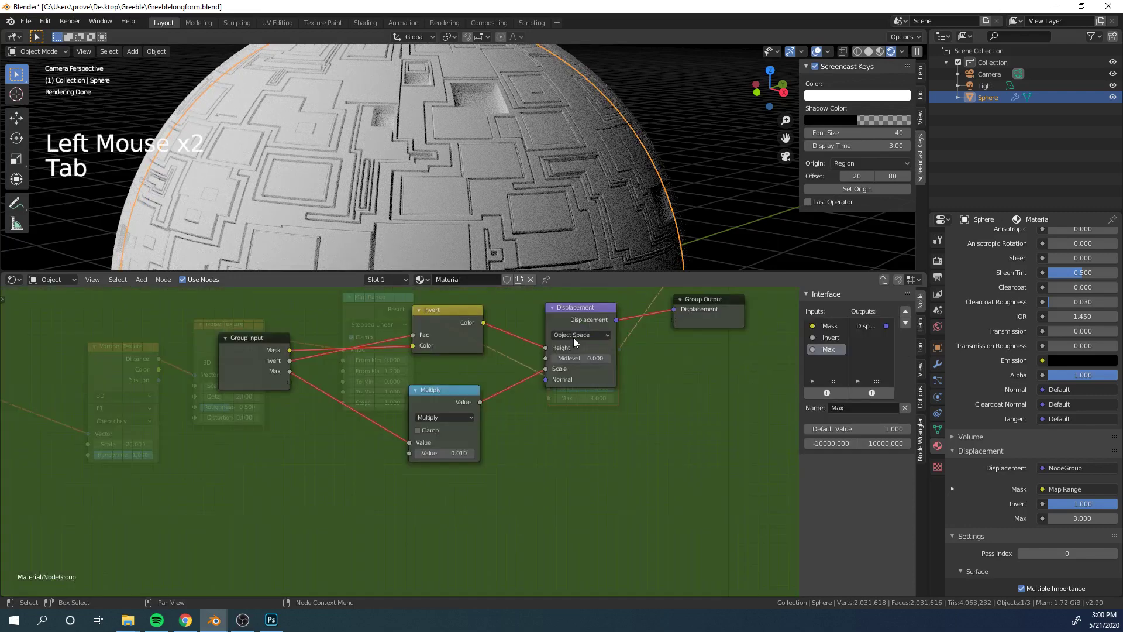
Insert a Map Range node on the link between the group's Max input and Multiply, and move Group Input away from it
{"action": "scroll", "coordinate": [574, 338], "scroll_direction": "down", "scroll_amount": 3}
{"action": "middle_click_drag", "start_coordinate": [573, 338], "coordinate": [460, 425]}
{"action": "scroll", "coordinate": [520, 393], "scroll_direction": "up", "scroll_amount": 2}
{"action": "scroll", "coordinate": [460, 425], "scroll_direction": "up", "scroll_amount": 2}
{"action": "key", "text": "shift+a"}
{"action": "left_click", "coordinate": [362, 400]}
{"action": "type", "text": "map"}
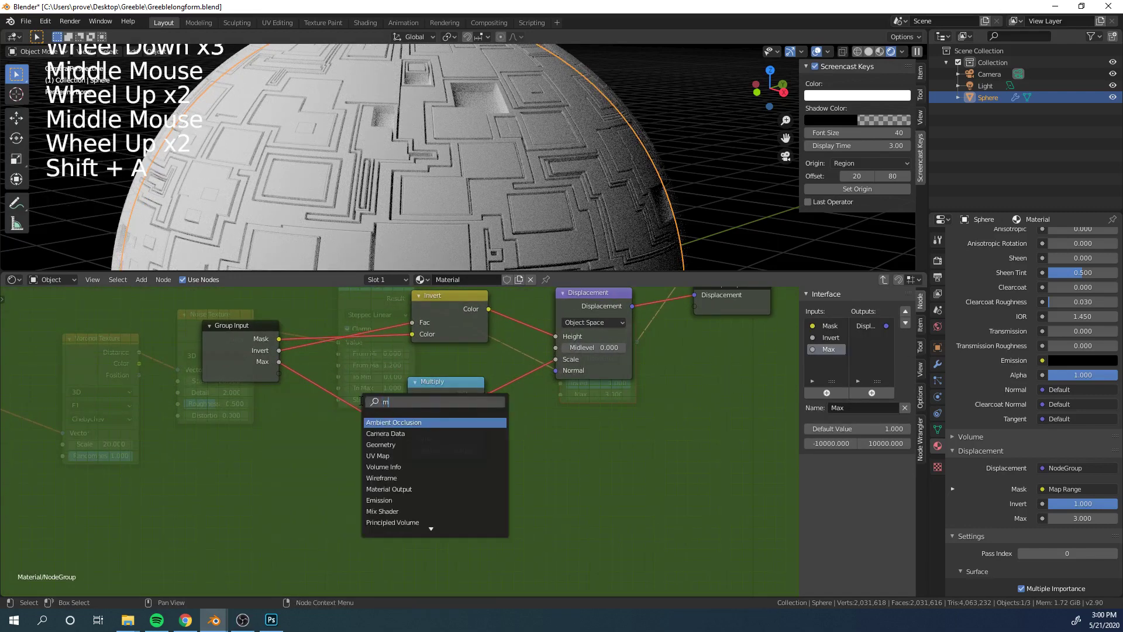
{"action": "key", "text": "Down"}
{"action": "key", "text": "Down"}
{"action": "key", "text": "Down"}
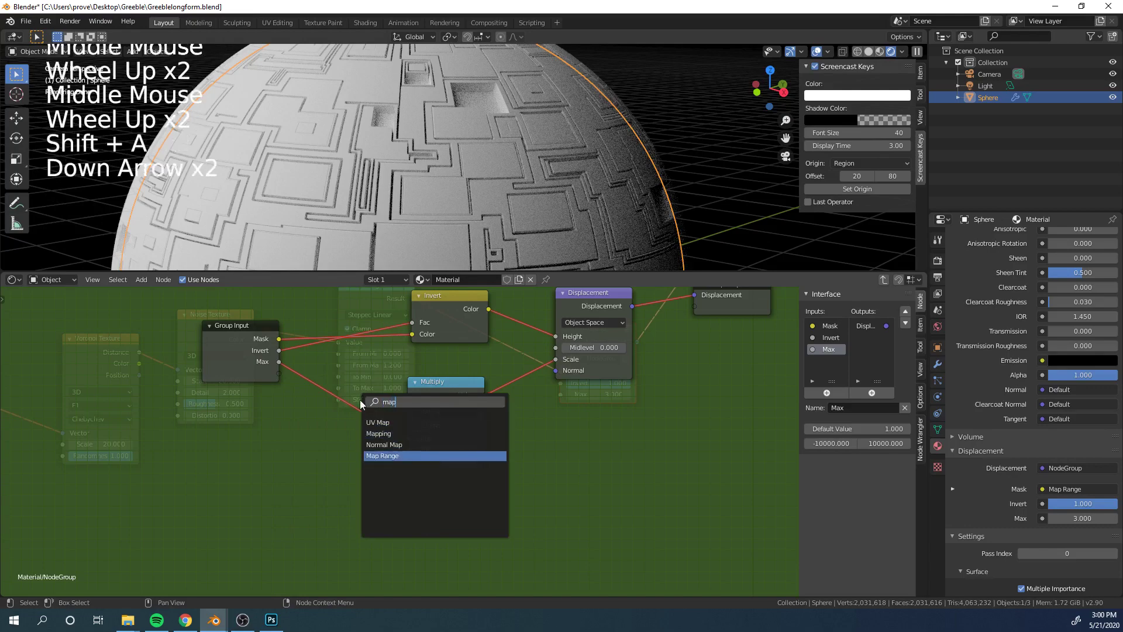
{"action": "key", "text": "Return"}
{"action": "left_click", "coordinate": [332, 376]}
{"action": "left_click_drag", "start_coordinate": [266, 373], "coordinate": [199, 420]}
Reconnect the group's Max input from the Map Range's Value socket to its To Max socket
{"action": "middle_click_drag", "start_coordinate": [333, 439], "coordinate": [392, 403]}
{"action": "scroll", "coordinate": [392, 403], "scroll_direction": "up", "scroll_amount": 3}
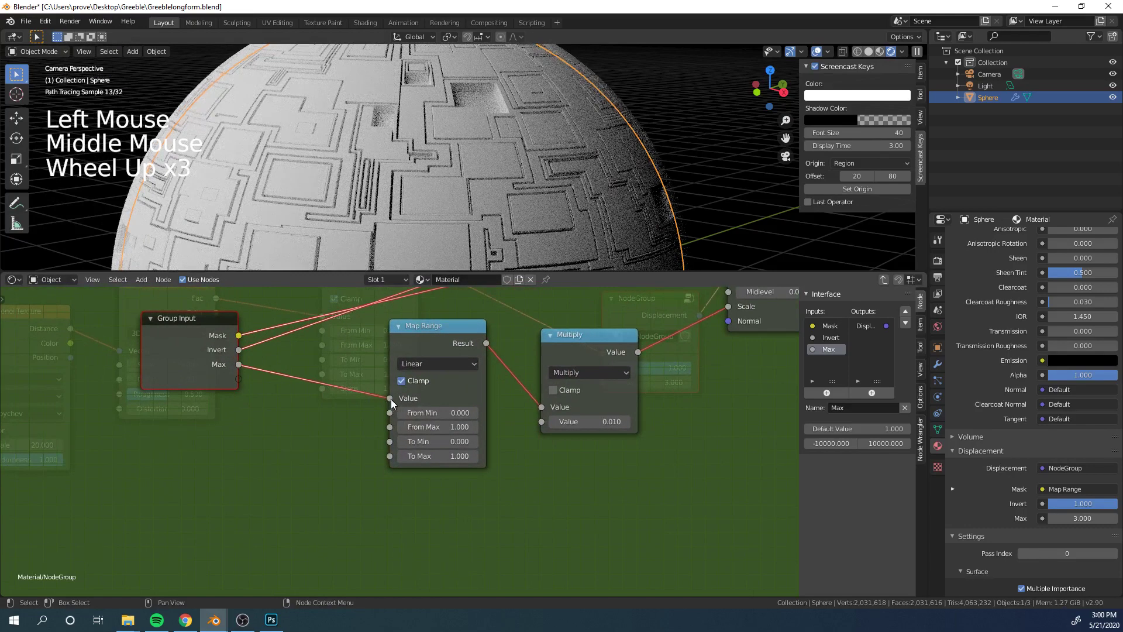
{"action": "left_click_drag", "start_coordinate": [392, 404], "coordinate": [393, 408]}
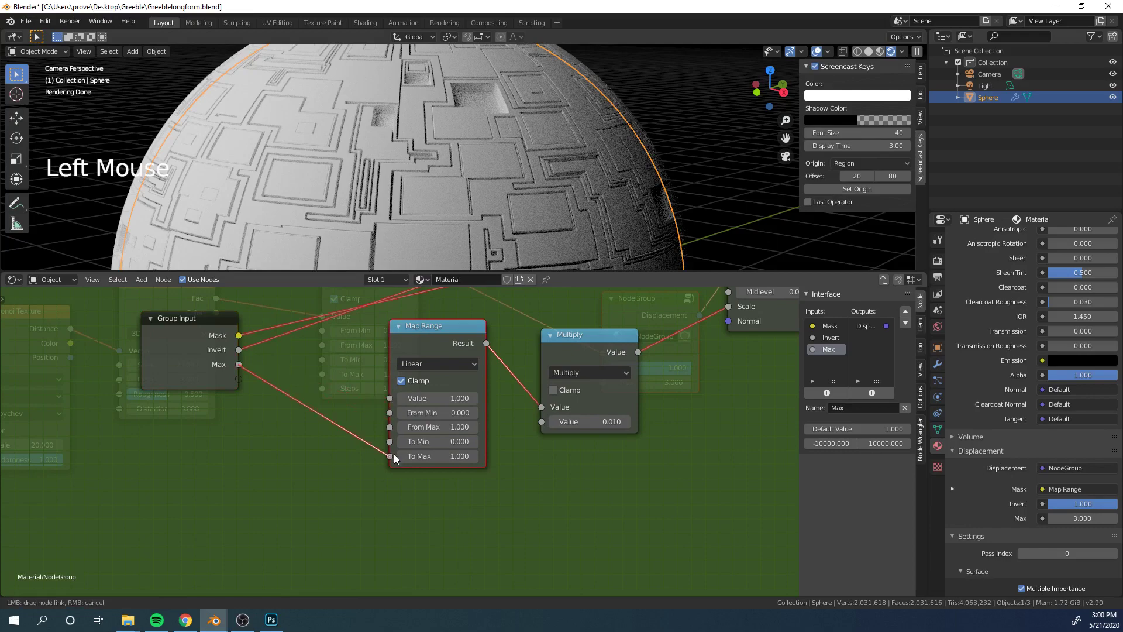
{"action": "left_click_drag", "start_coordinate": [394, 454], "coordinate": [392, 455]}
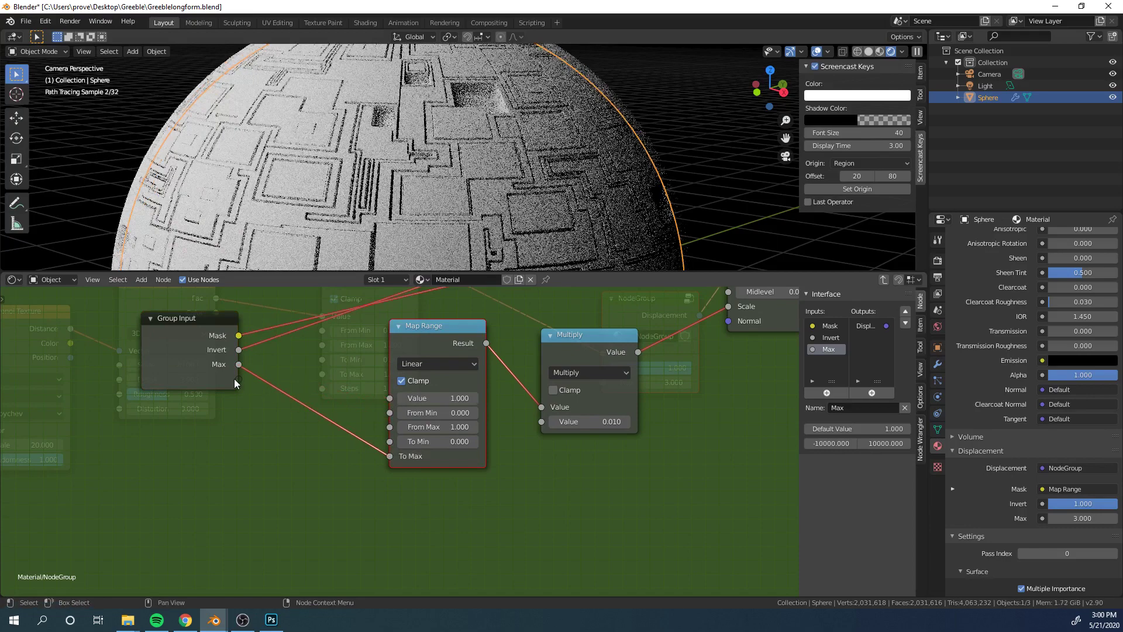
Expose the Map Range's From Max as a new group input and rename that input Scale
{"action": "left_click_drag", "start_coordinate": [234, 378], "coordinate": [395, 425]}
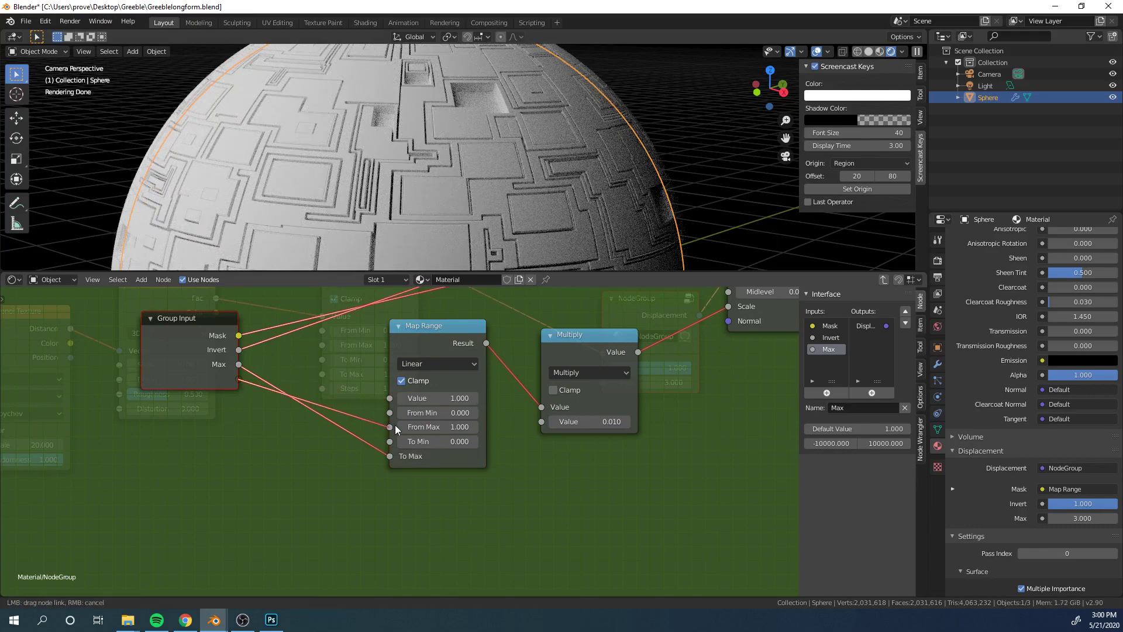
{"action": "left_click_drag", "start_coordinate": [817, 350], "coordinate": [832, 361]}
{"action": "type", "text": "Sc"}
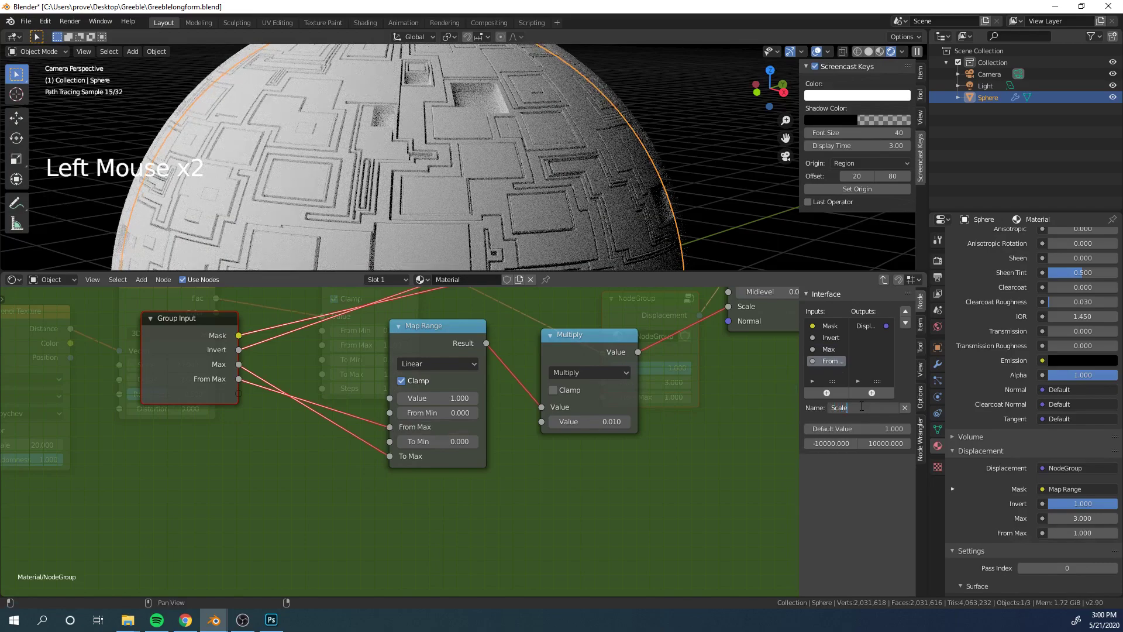
{"action": "type", "text": "ale"}
Set the Map Range's Value to 5 and exit the node group
{"action": "scroll", "coordinate": [527, 418], "scroll_direction": "down", "scroll_amount": 3}
{"action": "middle_click_drag", "start_coordinate": [527, 419], "coordinate": [464, 369]}
{"action": "scroll", "coordinate": [567, 425], "scroll_direction": "up", "scroll_amount": 3}
{"action": "scroll", "coordinate": [568, 425], "scroll_direction": "up", "scroll_amount": 1}
{"action": "scroll", "coordinate": [568, 426], "scroll_direction": "down", "scroll_amount": 3}
{"action": "scroll", "coordinate": [462, 381], "scroll_direction": "up", "scroll_amount": 4}
{"action": "left_click", "coordinate": [446, 394]}
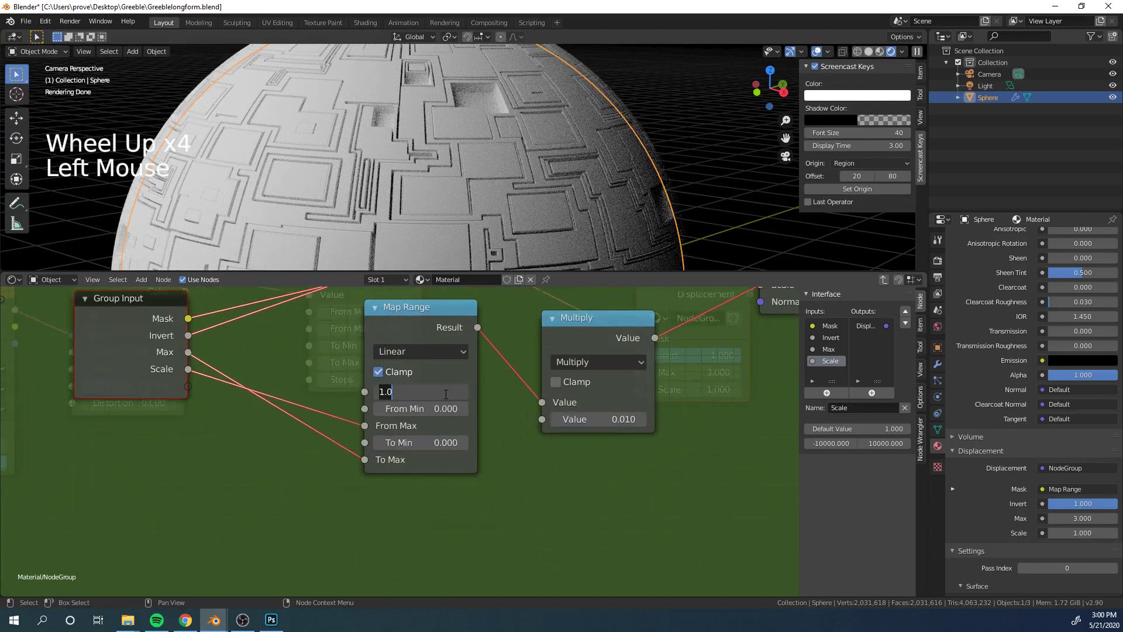
{"action": "type", "text": "5"}
{"action": "key", "text": "Return"}
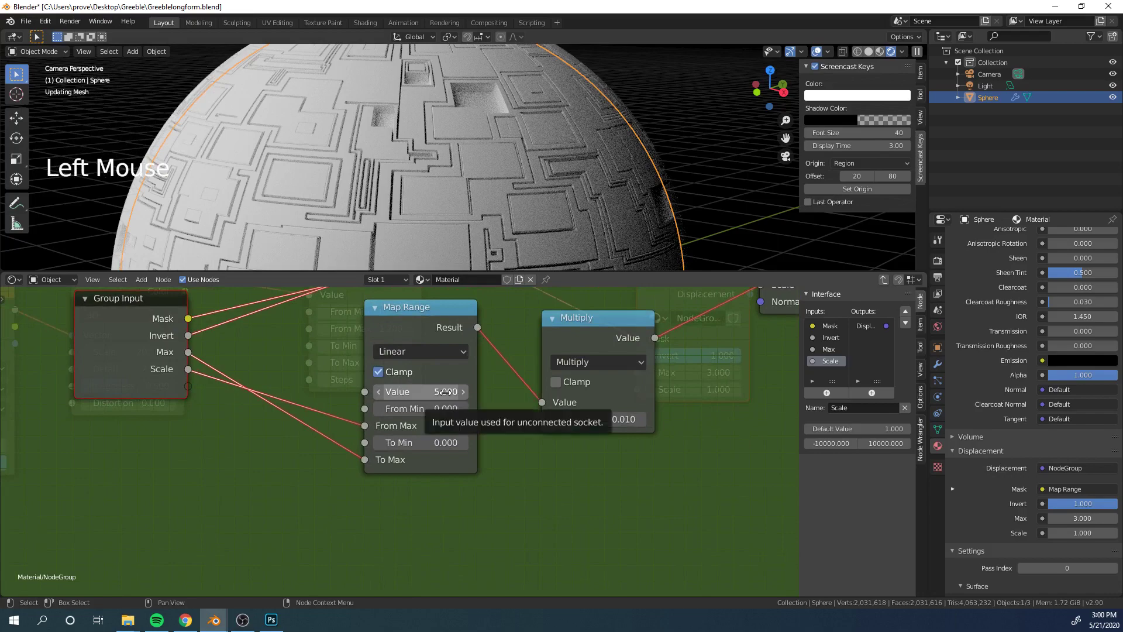
{"action": "left_click", "coordinate": [533, 446]}
{"action": "key", "text": "Tab"}
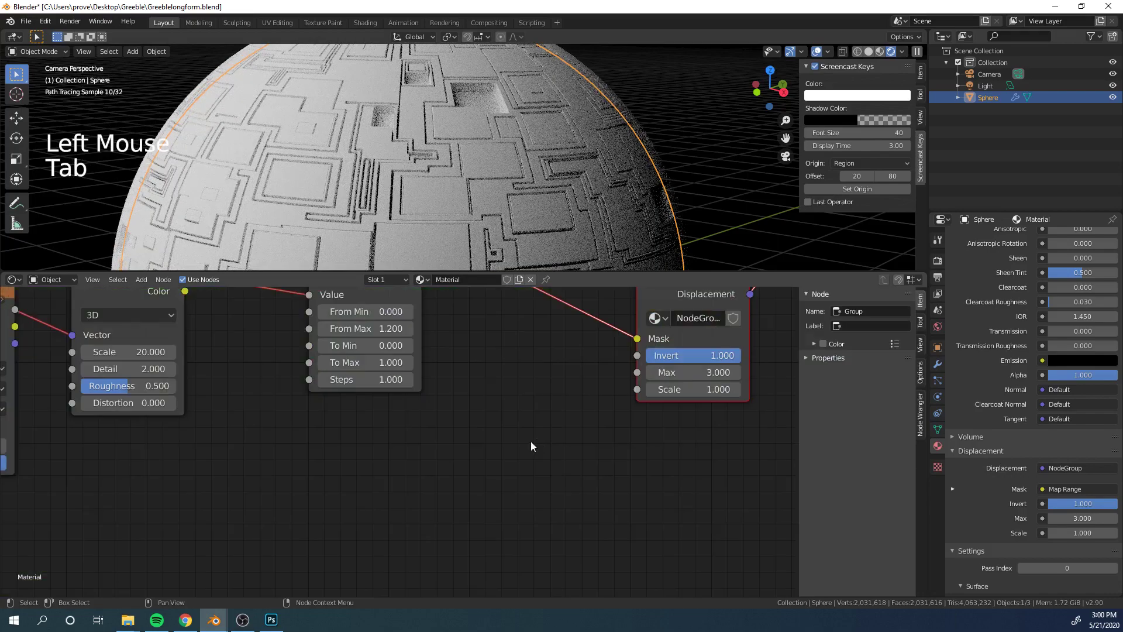
Move the Texture Coordinate node farther from the Voronoi Texture to make room between them
{"action": "scroll", "coordinate": [460, 430], "scroll_direction": "down", "scroll_amount": 5}
{"action": "middle_click_drag", "start_coordinate": [460, 430], "coordinate": [514, 451]}
{"action": "scroll", "coordinate": [504, 454], "scroll_direction": "down", "scroll_amount": 5}
{"action": "middle_click_drag", "start_coordinate": [446, 481], "coordinate": [471, 456]}
{"action": "middle_click_drag", "start_coordinate": [270, 391], "coordinate": [253, 394]}
{"action": "scroll", "coordinate": [252, 394], "scroll_direction": "up", "scroll_amount": 3}
{"action": "left_click_drag", "start_coordinate": [252, 393], "coordinate": [188, 393]}
{"action": "scroll", "coordinate": [275, 375], "scroll_direction": "down", "scroll_amount": 1}
{"action": "middle_click_drag", "start_coordinate": [275, 374], "coordinate": [275, 410]}
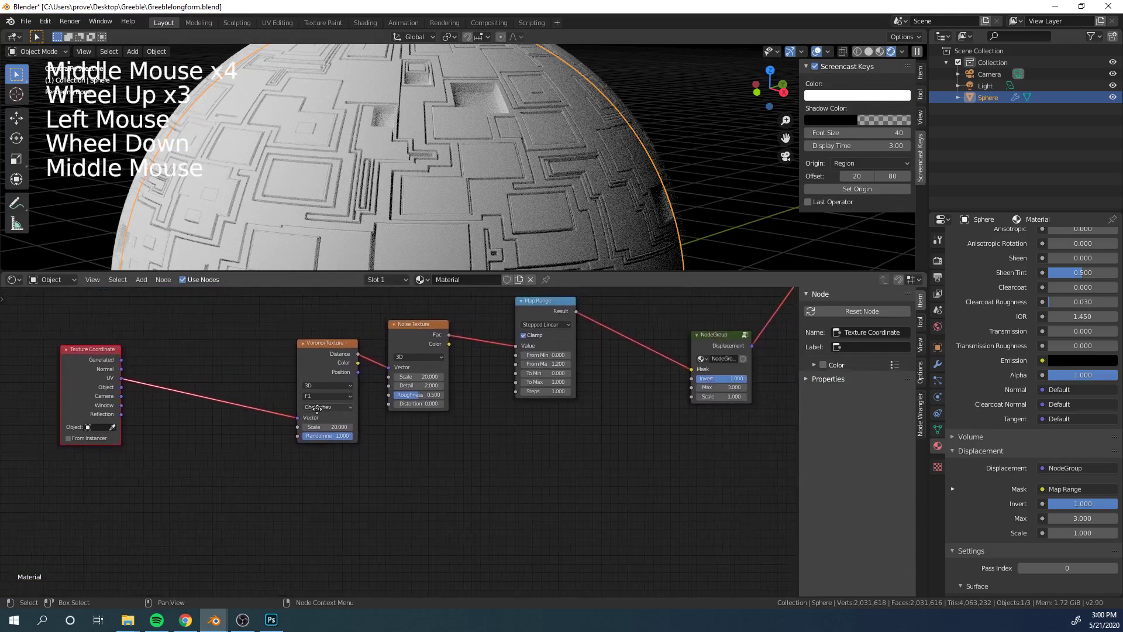
{"action": "scroll", "coordinate": [273, 425], "scroll_direction": "up", "scroll_amount": 2}
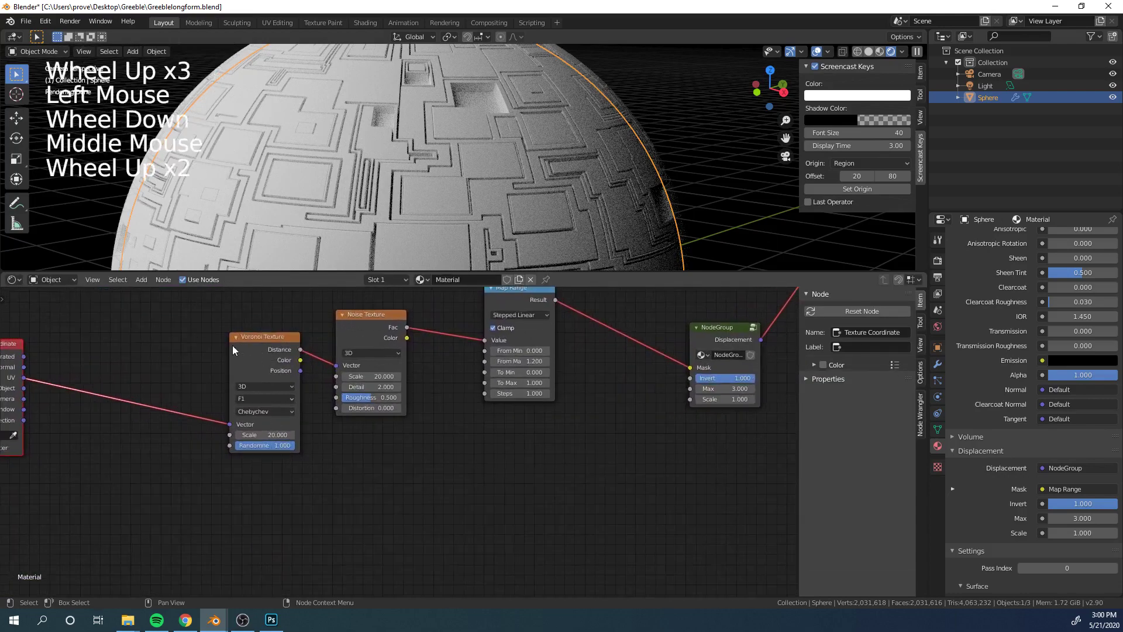
{"action": "mouse_move", "coordinate": [233, 350]}
{"action": "left_mouse_down"}
{"action": "mouse_move", "coordinate": [212, 349]}
{"action": "mouse_move", "coordinate": [222, 343]}
{"action": "left_mouse_up"}
Add a Math node beside the Voronoi Texture's Scale input and set its operation to Multiply
{"action": "middle_click_drag", "start_coordinate": [222, 344], "coordinate": [327, 380]}
{"action": "scroll", "coordinate": [117, 351], "scroll_direction": "up", "scroll_amount": 3}
{"action": "scroll", "coordinate": [328, 380], "scroll_direction": "up", "scroll_amount": 3}
{"action": "key", "text": "shift+a"}
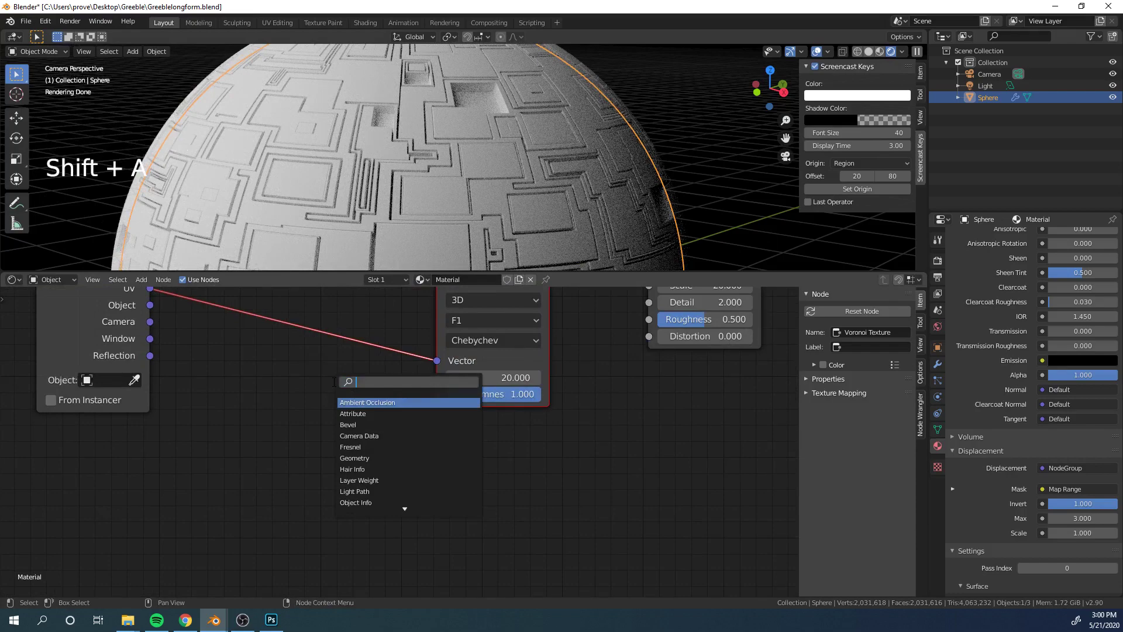
{"action": "type", "text": "math"}
{"action": "key", "text": "Return"}
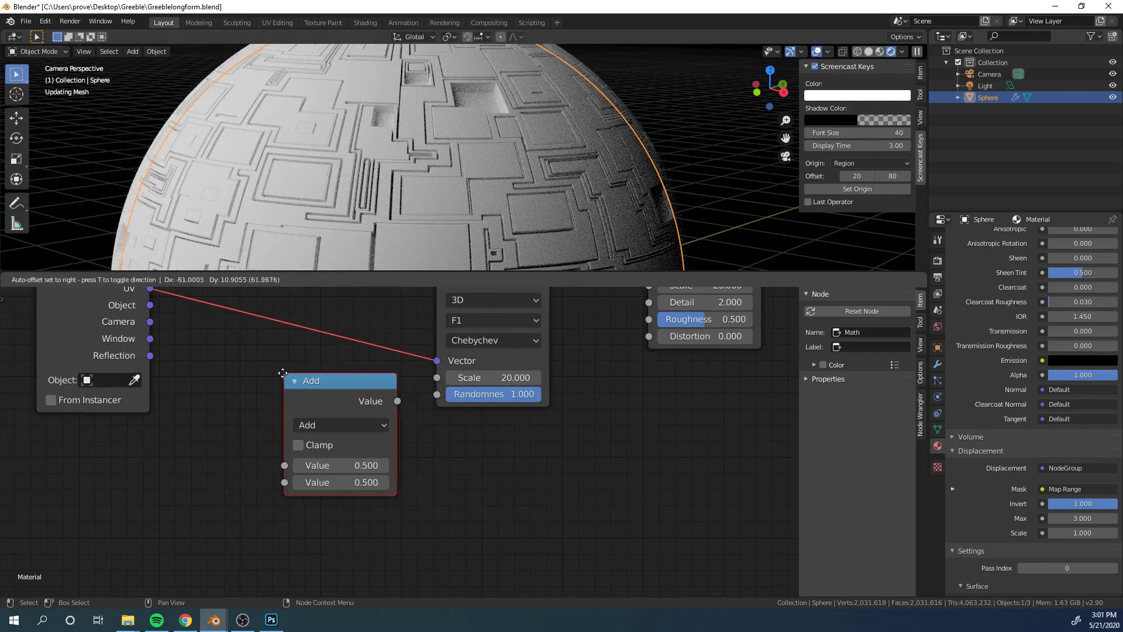
{"action": "left_click", "coordinate": [335, 423]}
{"action": "left_click", "coordinate": [335, 423]}
{"action": "left_click", "coordinate": [333, 251]}
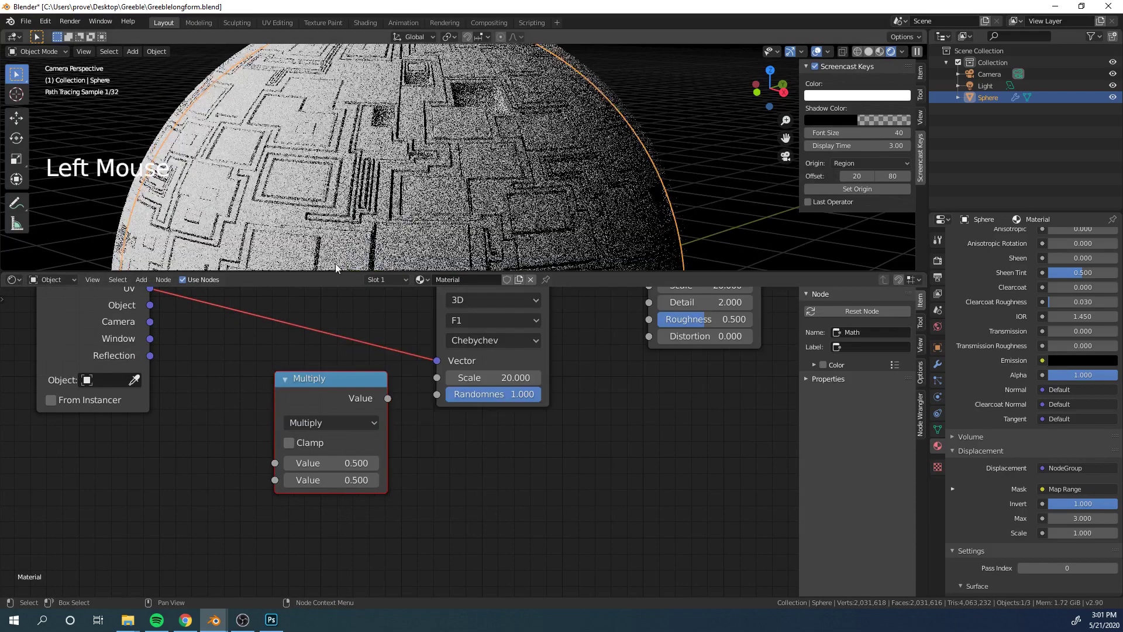
Put the new Multiply node into its own node group and remove the group's first Value input
{"action": "key", "text": "ctrl+g"}
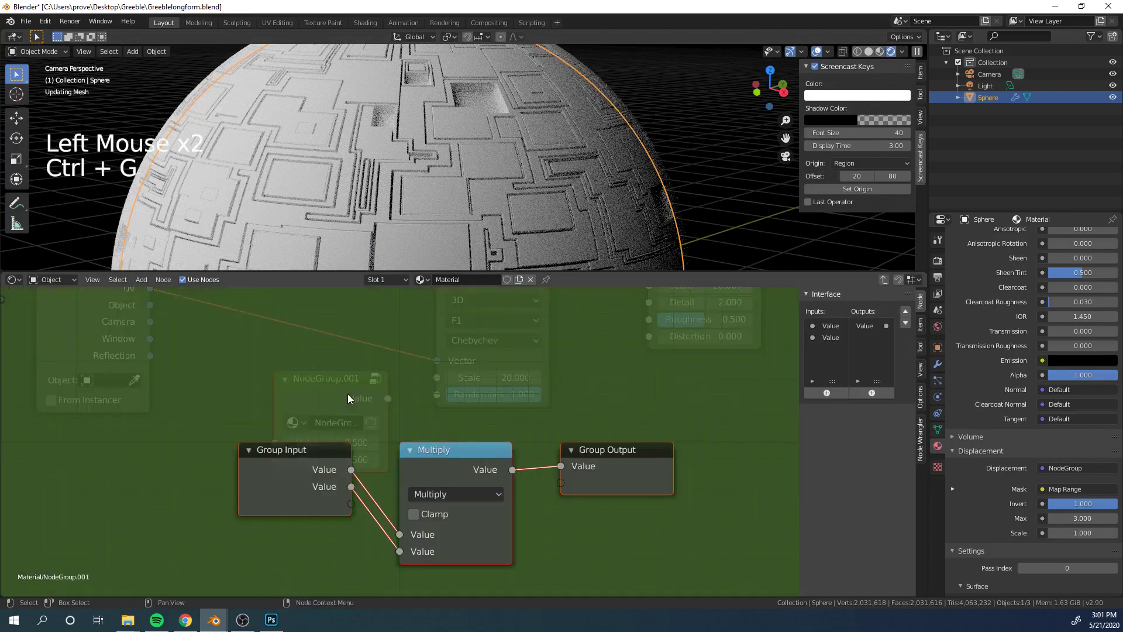
{"action": "scroll", "coordinate": [348, 394], "scroll_direction": "down", "scroll_amount": 4}
{"action": "middle_click_drag", "start_coordinate": [347, 395], "coordinate": [370, 346]}
{"action": "scroll", "coordinate": [370, 345], "scroll_direction": "up", "scroll_amount": 1}
{"action": "left_click", "coordinate": [833, 326]}
{"action": "left_click", "coordinate": [906, 408]}
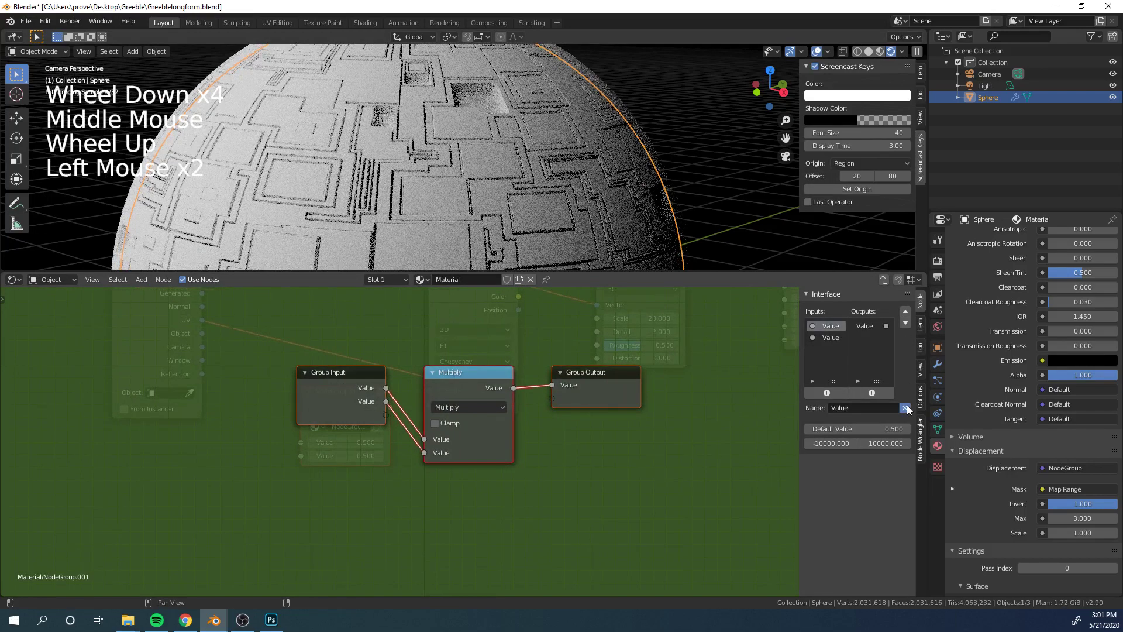
Set the Multiply node's unconnected value to 1 and exit the node group
{"action": "left_click", "coordinate": [486, 439]}
{"action": "type", "text": "1"}
{"action": "key", "text": "Return"}
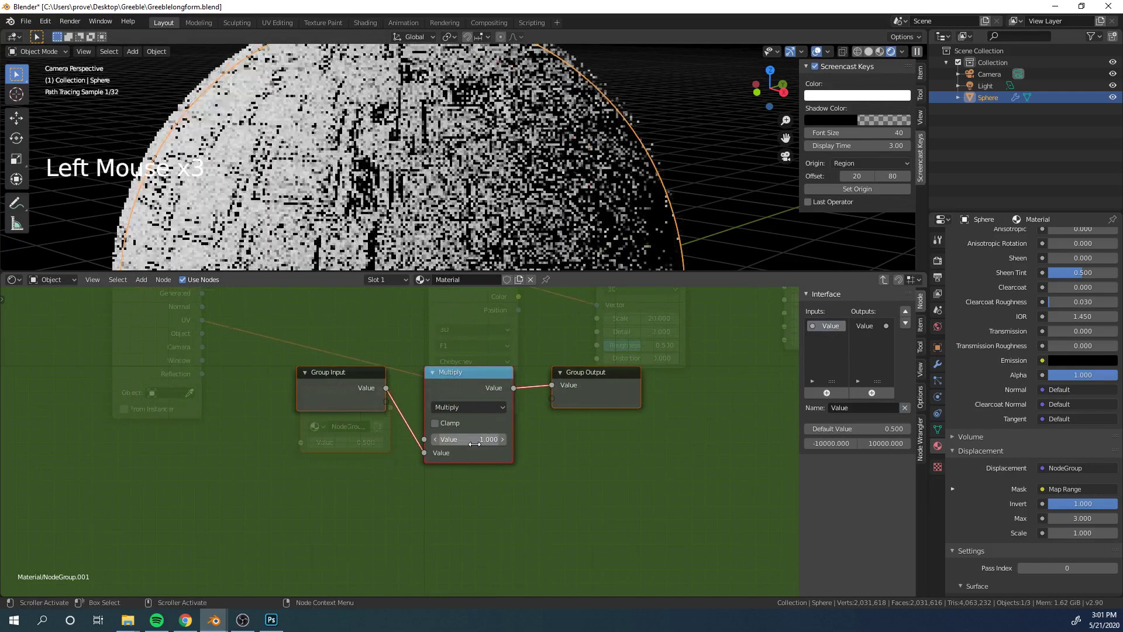
{"action": "left_click", "coordinate": [391, 441]}
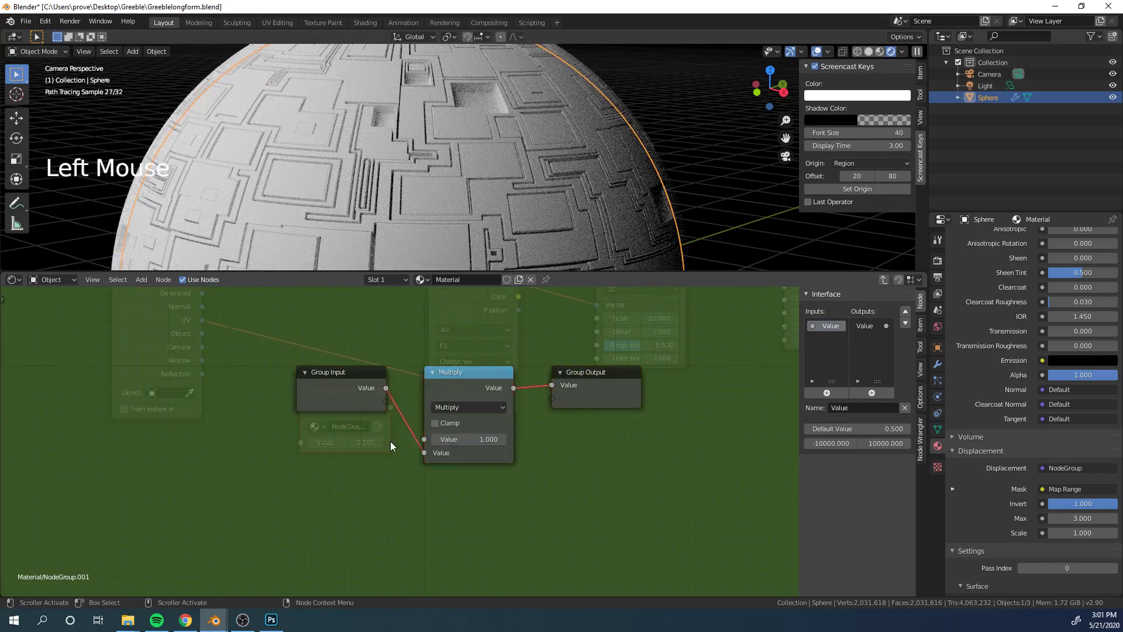
{"action": "key", "text": "Tab"}
{"action": "scroll", "coordinate": [390, 442], "scroll_direction": "down", "scroll_amount": 4}
{"action": "middle_click_drag", "start_coordinate": [390, 441], "coordinate": [418, 399]}
{"action": "scroll", "coordinate": [418, 399], "scroll_direction": "up", "scroll_amount": 3}
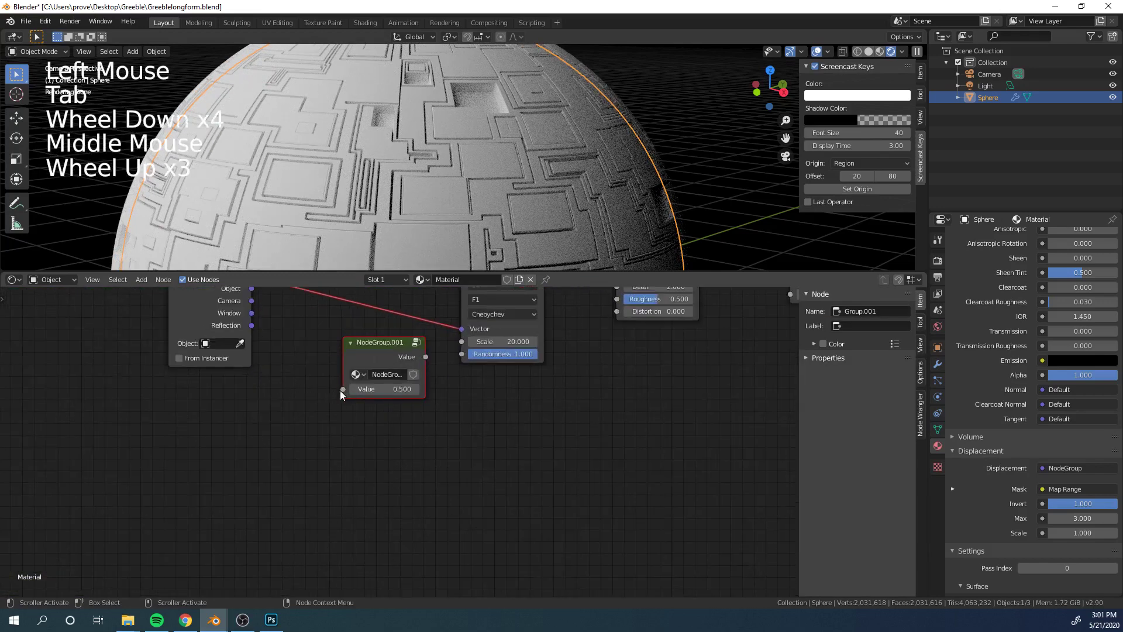
{"action": "middle_click_drag", "start_coordinate": [339, 391], "coordinate": [345, 374]}
{"action": "key", "text": "shift+a"}
{"action": "type", "text": "value"}
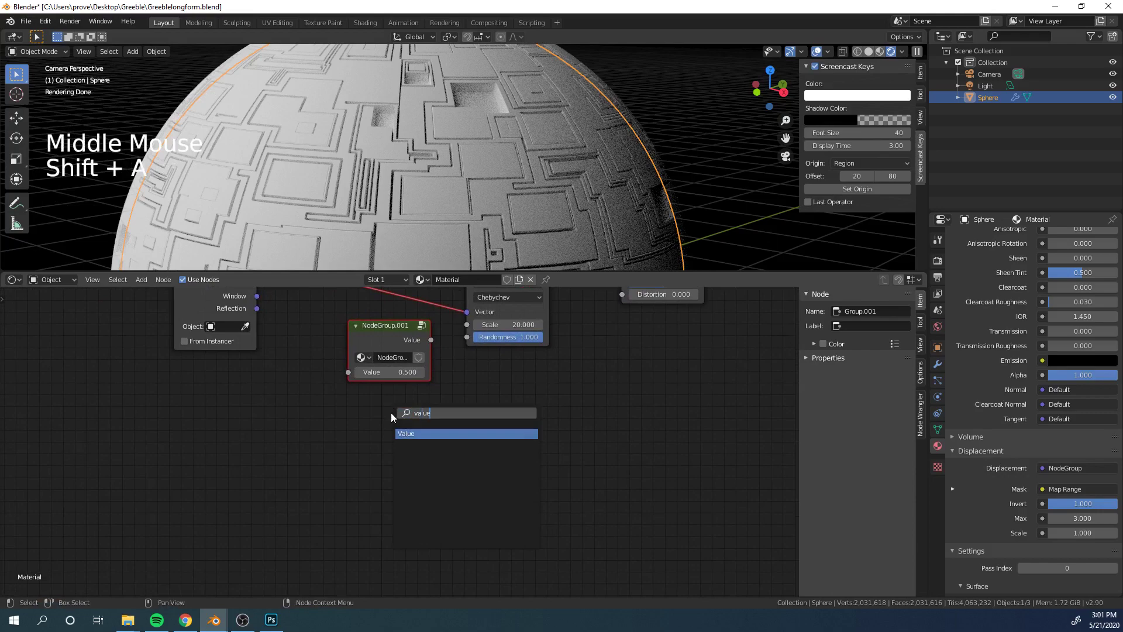
{"action": "key", "text": "Return"}
{"action": "left_click", "coordinate": [392, 412]}
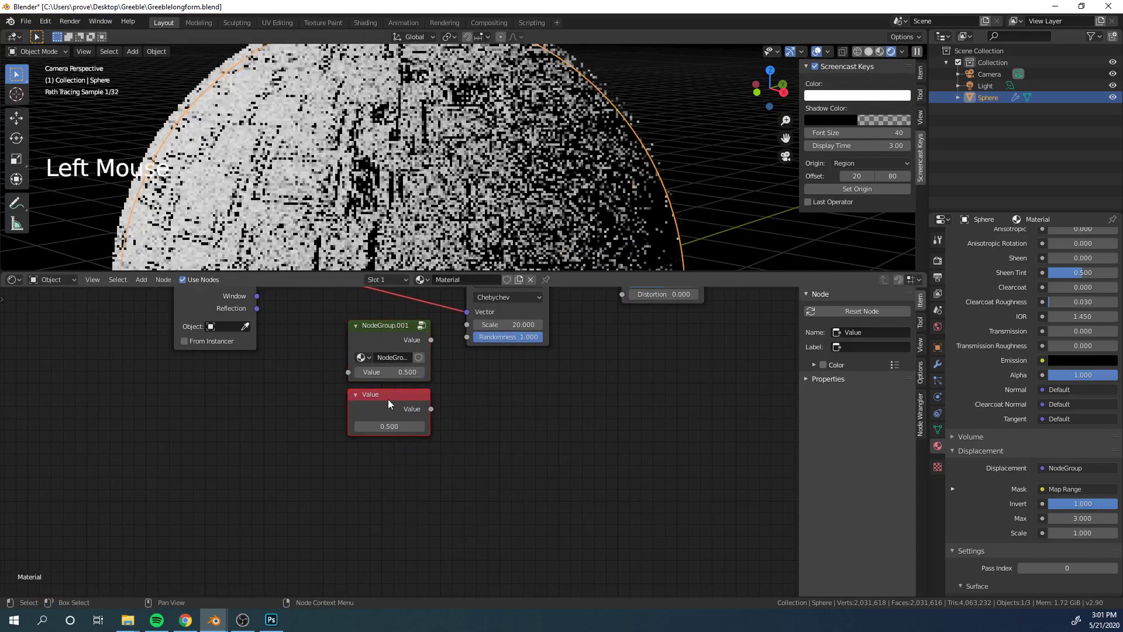
{"action": "key", "text": "x"}
Set the default value of the Multiply group's Value input to 1 and exit the group
{"action": "scroll", "coordinate": [391, 416], "scroll_direction": "down", "scroll_amount": 3}
{"action": "middle_click_drag", "start_coordinate": [391, 416], "coordinate": [445, 424]}
{"action": "scroll", "coordinate": [445, 423], "scroll_direction": "up", "scroll_amount": 7}
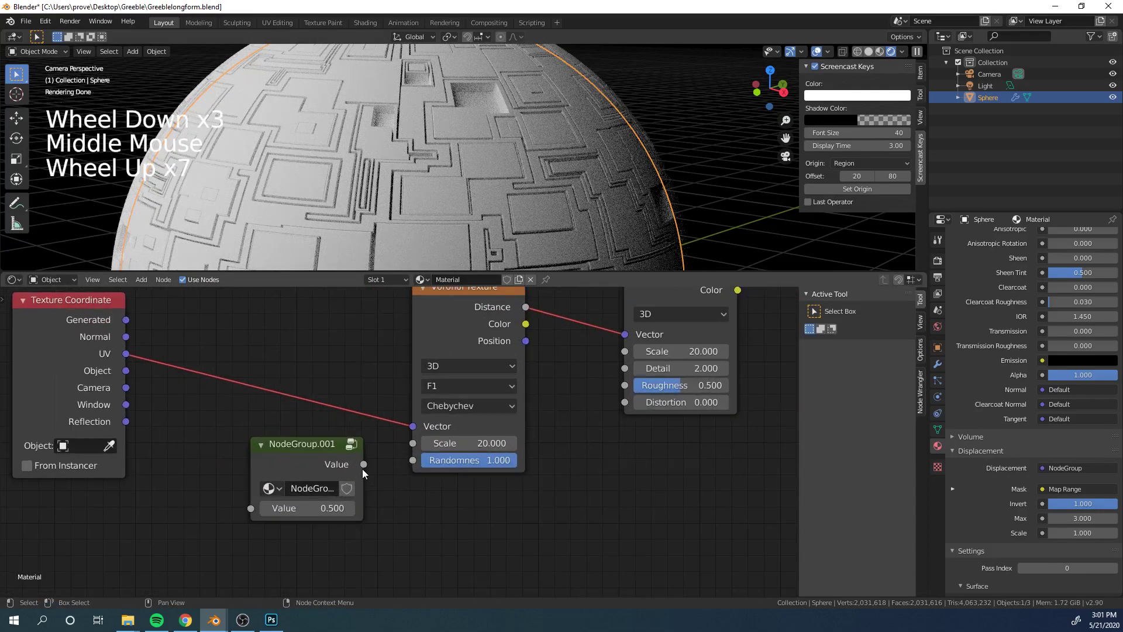
{"action": "left_click", "coordinate": [324, 462]}
{"action": "key", "text": "Tab"}
{"action": "left_click", "coordinate": [867, 422]}
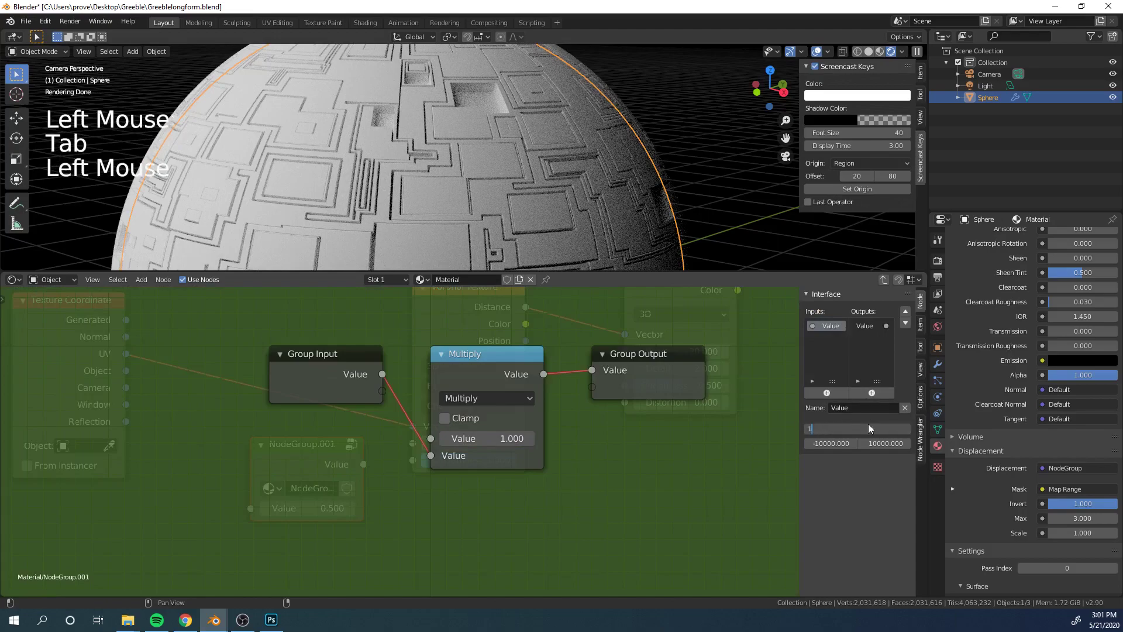
{"action": "left_click", "coordinate": [621, 472]}
{"action": "key", "text": "Tab"}
{"action": "scroll", "coordinate": [494, 467], "scroll_direction": "down", "scroll_amount": 3}
Set the Multiply group's Value to 2 and connect its output to the Voronoi Texture's Scale
{"action": "double_click", "coordinate": [346, 495]}
{"action": "type", "text": "1"}
{"action": "key", "text": "Return"}
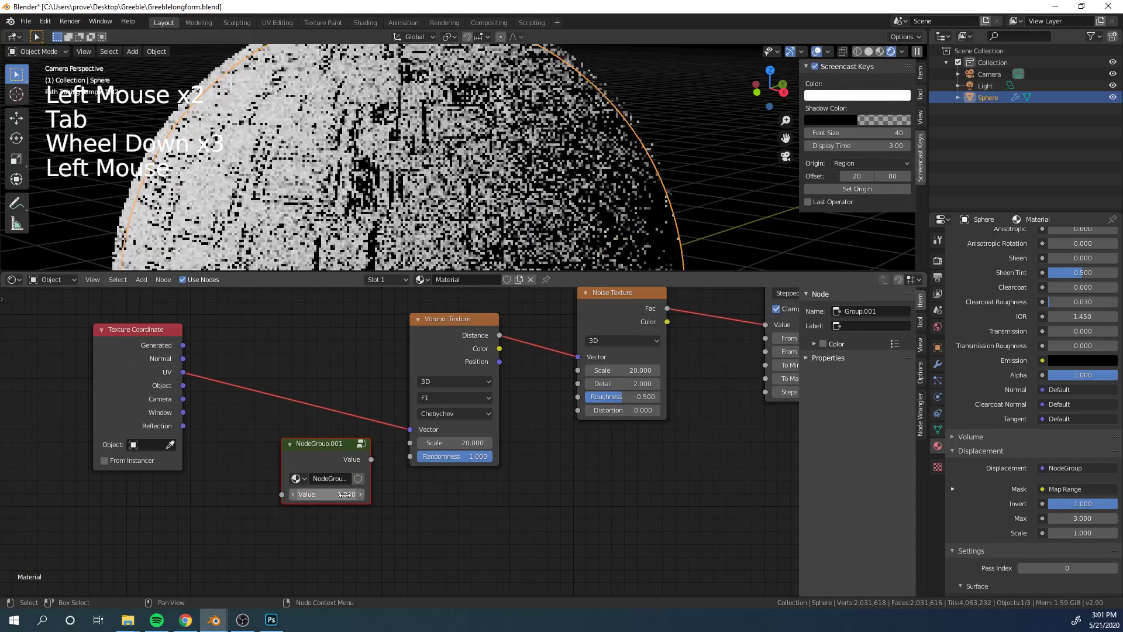
{"action": "left_click", "coordinate": [346, 496]}
{"action": "type", "text": "2"}
{"action": "key", "text": "Return"}
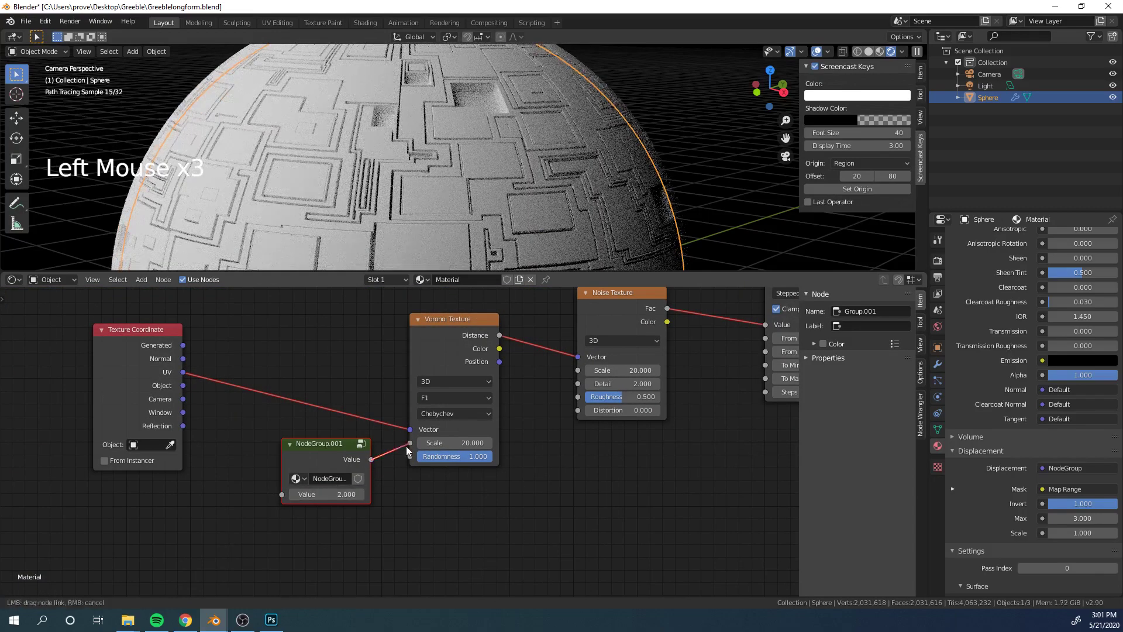
Connect the Multiply group's Value output to the displacement node group's Scale input as well
{"action": "scroll", "coordinate": [468, 439], "scroll_direction": "down", "scroll_amount": 6}
{"action": "middle_click_drag", "start_coordinate": [484, 438], "coordinate": [322, 421]}
{"action": "scroll", "coordinate": [321, 422], "scroll_direction": "up", "scroll_amount": 2}
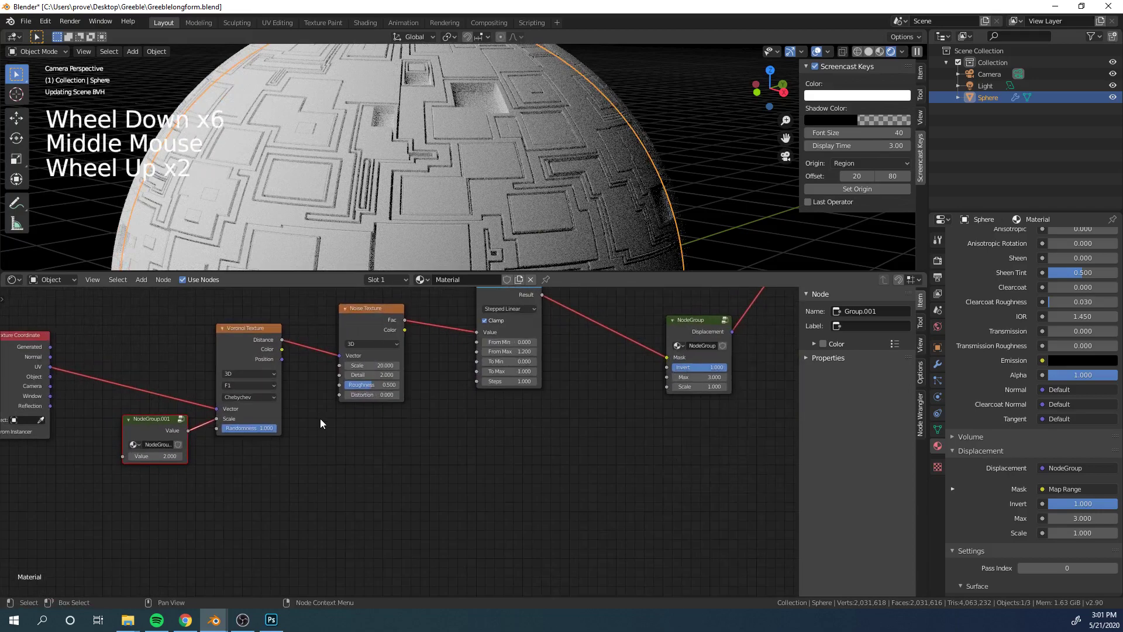
{"action": "left_click_drag", "start_coordinate": [188, 431], "coordinate": [668, 387]}
{"action": "left_click_drag", "start_coordinate": [706, 326], "coordinate": [669, 388]}
{"action": "scroll", "coordinate": [658, 354], "scroll_direction": "up", "scroll_amount": 2}
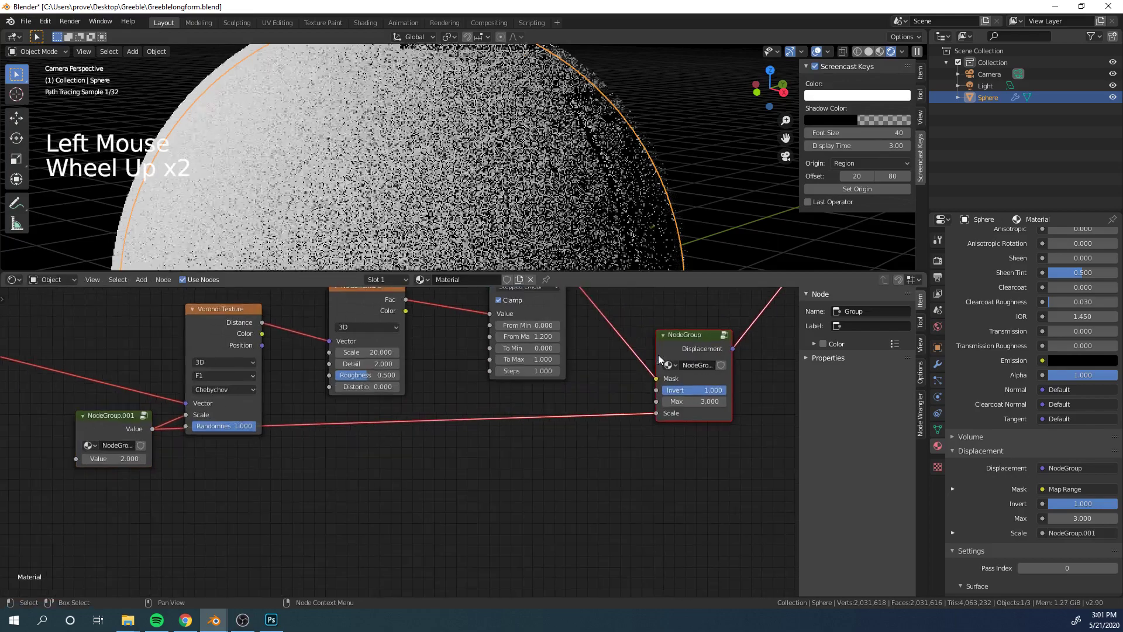
Set the Value of the multiply node group driving the Voronoi scale to 20
{"action": "scroll", "coordinate": [553, 188], "scroll_direction": "down", "scroll_amount": 3}
{"action": "middle_click_drag", "start_coordinate": [648, 328], "coordinate": [647, 342]}
{"action": "left_click", "coordinate": [686, 338]}
{"action": "key", "text": "Tab"}
{"action": "key", "text": "Tab"}
{"action": "middle_click_drag", "start_coordinate": [415, 461], "coordinate": [509, 452]}
{"action": "scroll", "coordinate": [509, 453], "scroll_direction": "up", "scroll_amount": 1}
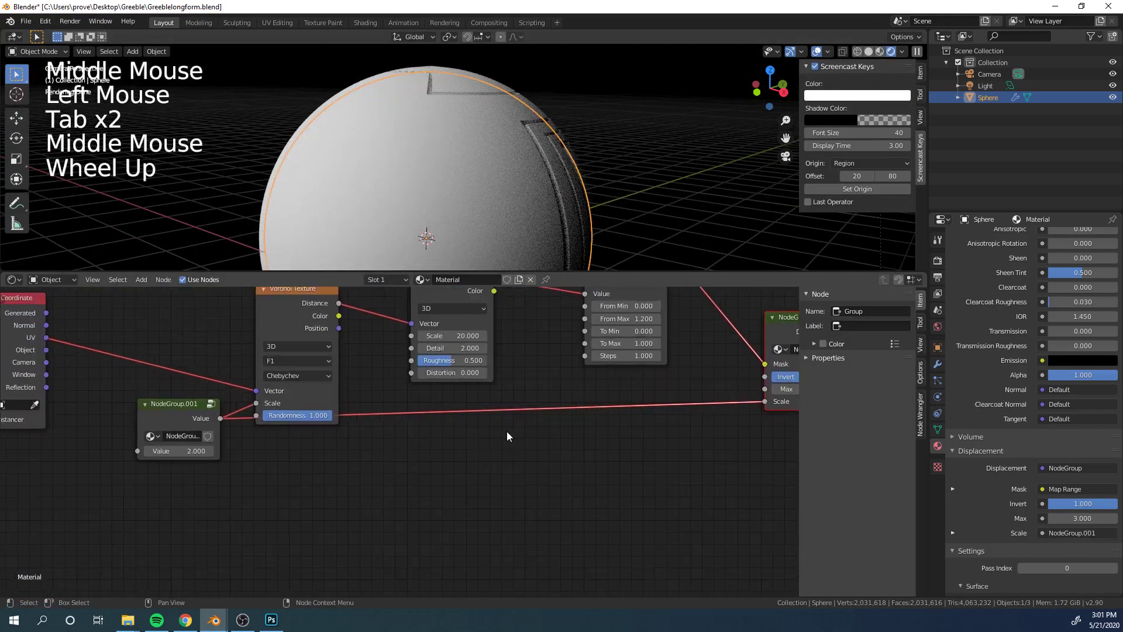
{"action": "left_click", "coordinate": [192, 447]}
{"action": "type", "text": "20"}
{"action": "key", "text": "Return"}
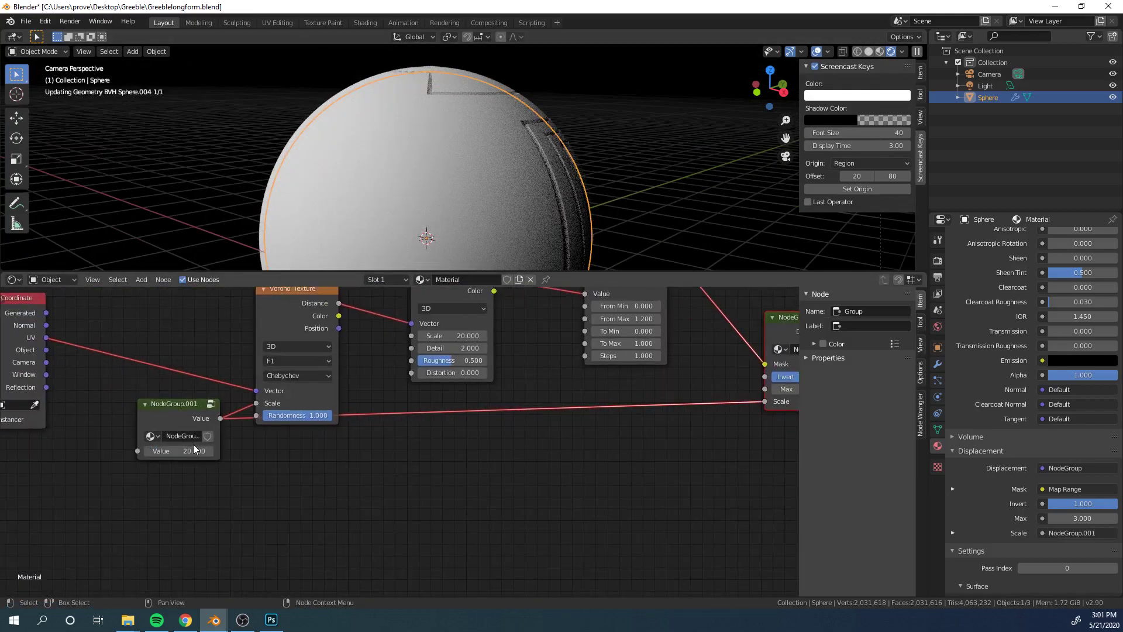
{"action": "scroll", "coordinate": [427, 175], "scroll_direction": "up", "scroll_amount": 4}
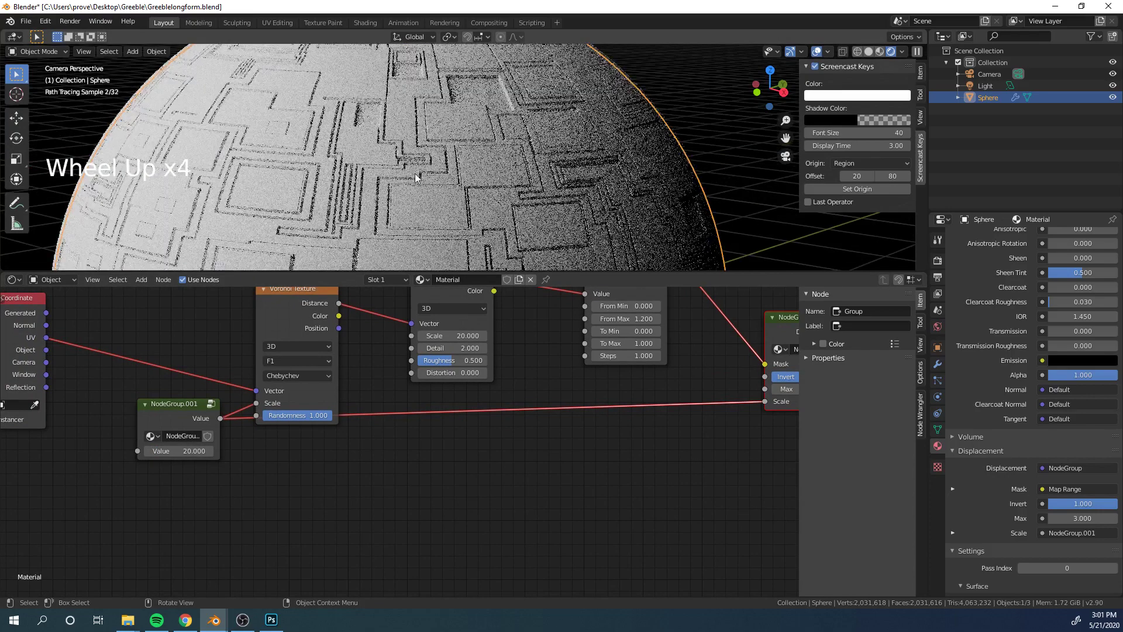
Rename the node group with the Mask, Invert, Max and Scale inputs to Displacement
{"action": "middle_click_drag", "start_coordinate": [408, 371], "coordinate": [273, 410]}
{"action": "left_click_drag", "start_coordinate": [653, 368], "coordinate": [630, 419]}
{"action": "scroll", "coordinate": [524, 429], "scroll_direction": "down", "scroll_amount": 4}
{"action": "middle_click_drag", "start_coordinate": [524, 429], "coordinate": [263, 417]}
{"action": "scroll", "coordinate": [345, 419], "scroll_direction": "up", "scroll_amount": 7}
{"action": "left_click", "coordinate": [368, 421]}
{"action": "type", "text": "Disp"}
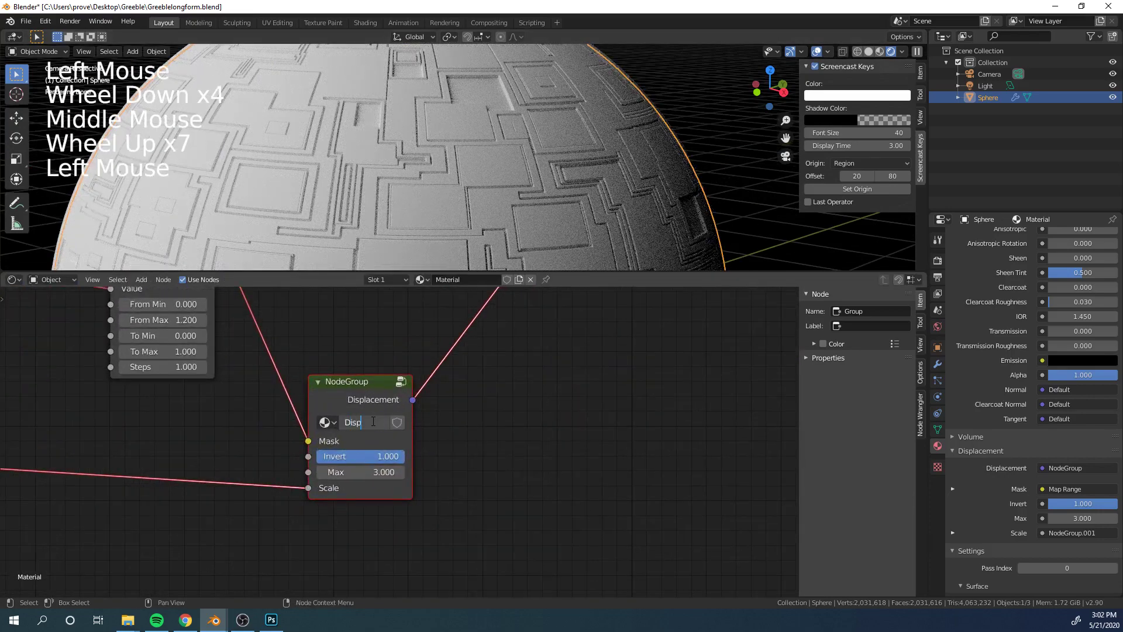
{"action": "type", "text": "lacement"}
{"action": "key", "text": "Return"}
Rename the multiply node group feeding the Voronoi scale to Value
{"action": "scroll", "coordinate": [374, 427], "scroll_direction": "down", "scroll_amount": 5}
{"action": "middle_click_drag", "start_coordinate": [375, 427], "coordinate": [305, 462]}
{"action": "scroll", "coordinate": [392, 438], "scroll_direction": "up", "scroll_amount": 3}
{"action": "scroll", "coordinate": [392, 438], "scroll_direction": "up", "scroll_amount": 3}
{"action": "left_click", "coordinate": [313, 422]}
{"action": "type", "text": "Value"}
{"action": "key", "text": "Return"}
Examine the node chain from the Voronoi Texture through the Noise Texture and Map Range to the Displacement group
{"action": "scroll", "coordinate": [401, 452], "scroll_direction": "down", "scroll_amount": 7}
{"action": "scroll", "coordinate": [562, 423], "scroll_direction": "up", "scroll_amount": 2}
{"action": "left_click", "coordinate": [562, 423]}
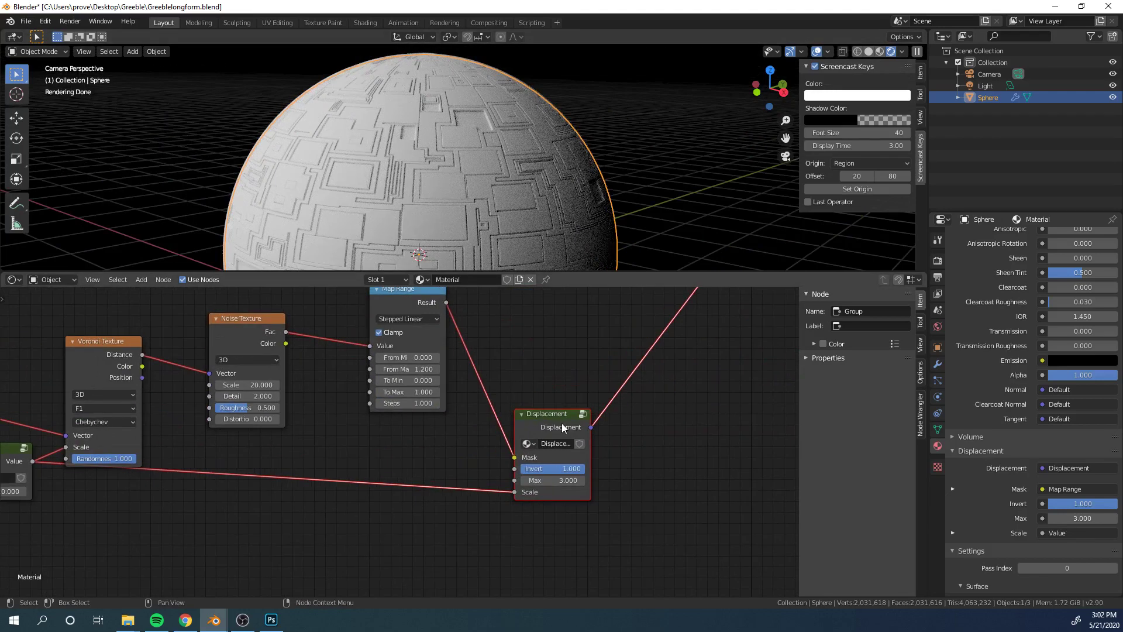
{"action": "scroll", "coordinate": [562, 423], "scroll_direction": "down", "scroll_amount": 4}
{"action": "middle_click_drag", "start_coordinate": [404, 403], "coordinate": [538, 427]}
{"action": "scroll", "coordinate": [500, 401], "scroll_direction": "up", "scroll_amount": 3}
{"action": "scroll", "coordinate": [501, 401], "scroll_direction": "down", "scroll_amount": 2}
{"action": "scroll", "coordinate": [553, 418], "scroll_direction": "down", "scroll_amount": 3}
{"action": "scroll", "coordinate": [554, 405], "scroll_direction": "up", "scroll_amount": 3}
{"action": "scroll", "coordinate": [538, 427], "scroll_direction": "up", "scroll_amount": 4}
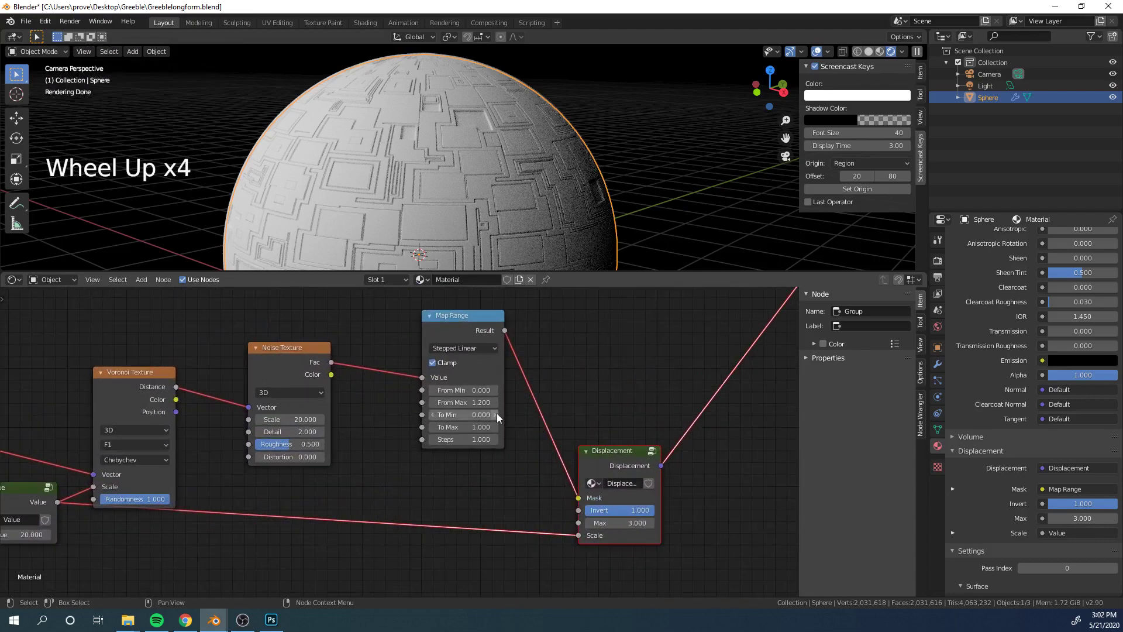
{"action": "scroll", "coordinate": [480, 403], "scroll_direction": "down", "scroll_amount": 3}
{"action": "scroll", "coordinate": [479, 398], "scroll_direction": "up", "scroll_amount": 5}
{"action": "middle_click_drag", "start_coordinate": [480, 402], "coordinate": [459, 354]}
{"action": "scroll", "coordinate": [479, 397], "scroll_direction": "down", "scroll_amount": 3}
{"action": "left_click", "coordinate": [471, 374]}
{"action": "scroll", "coordinate": [471, 374], "scroll_direction": "down", "scroll_amount": 2}
{"action": "scroll", "coordinate": [462, 362], "scroll_direction": "up", "scroll_amount": 1}
{"action": "key", "text": "shift+a"}
{"action": "left_click", "coordinate": [460, 354]}
{"action": "type", "text": "ra"}
{"action": "left_click", "coordinate": [438, 405]}
{"action": "type", "text": "math"}
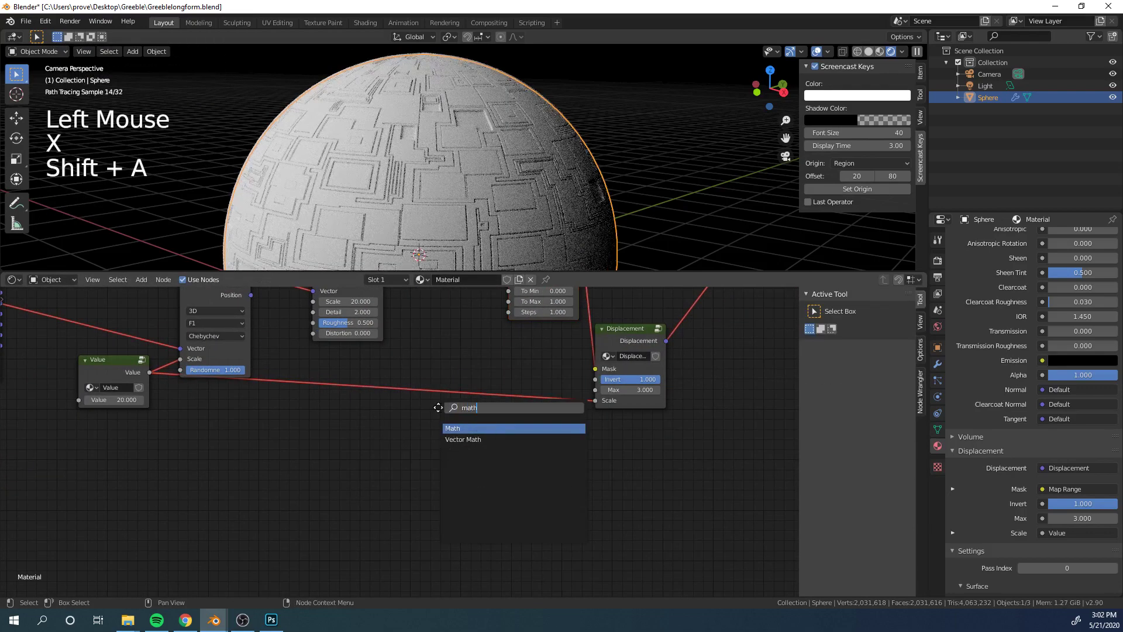
{"action": "key", "text": "Return"}
{"action": "left_click", "coordinate": [387, 409]}
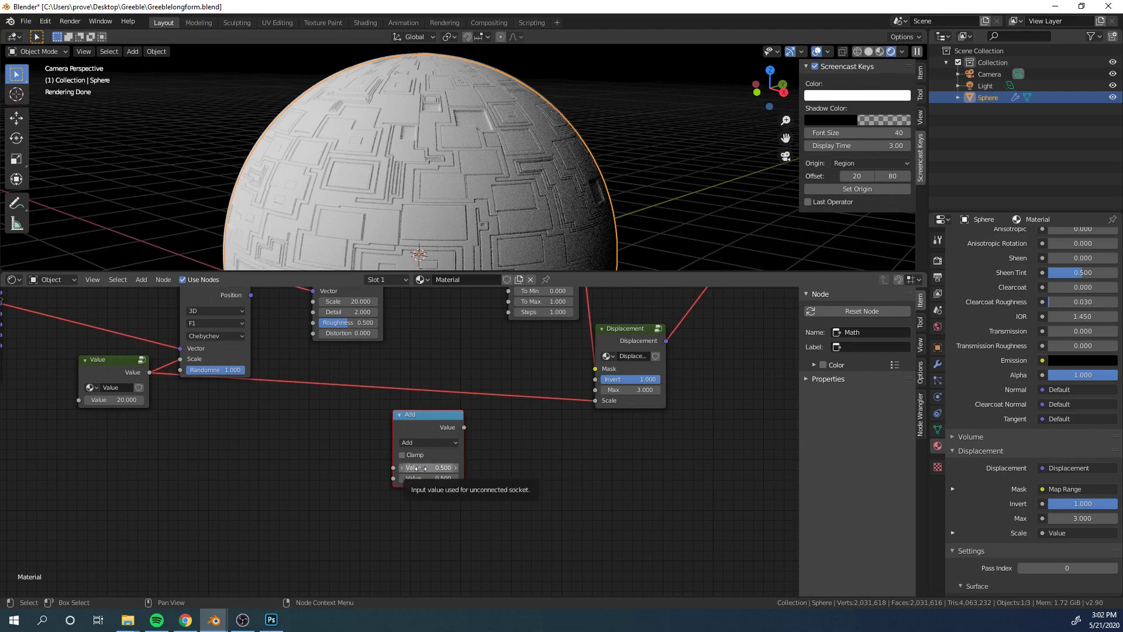
{"action": "scroll", "coordinate": [409, 464], "scroll_direction": "down", "scroll_amount": 1}
{"action": "middle_click_drag", "start_coordinate": [409, 464], "coordinate": [392, 493]}
{"action": "scroll", "coordinate": [409, 451], "scroll_direction": "up", "scroll_amount": 3}
{"action": "left_click", "coordinate": [409, 451]}
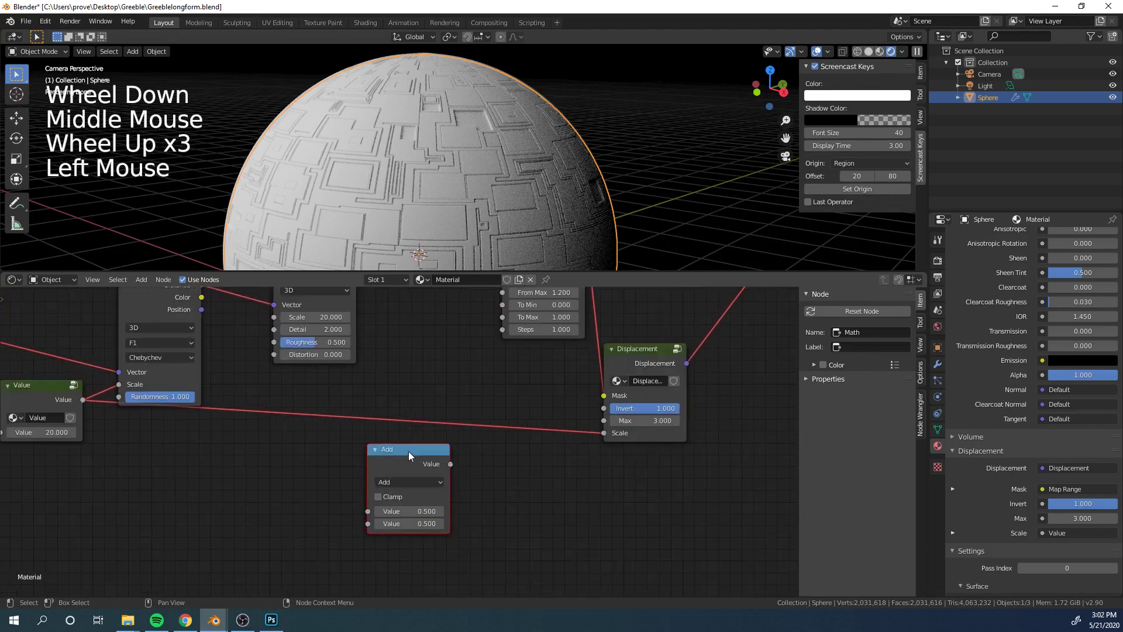
{"action": "key", "text": "x"}
Add a MixRGB node in the empty area below the main node chain
{"action": "key", "text": "shift+a"}
{"action": "left_click", "coordinate": [408, 451]}
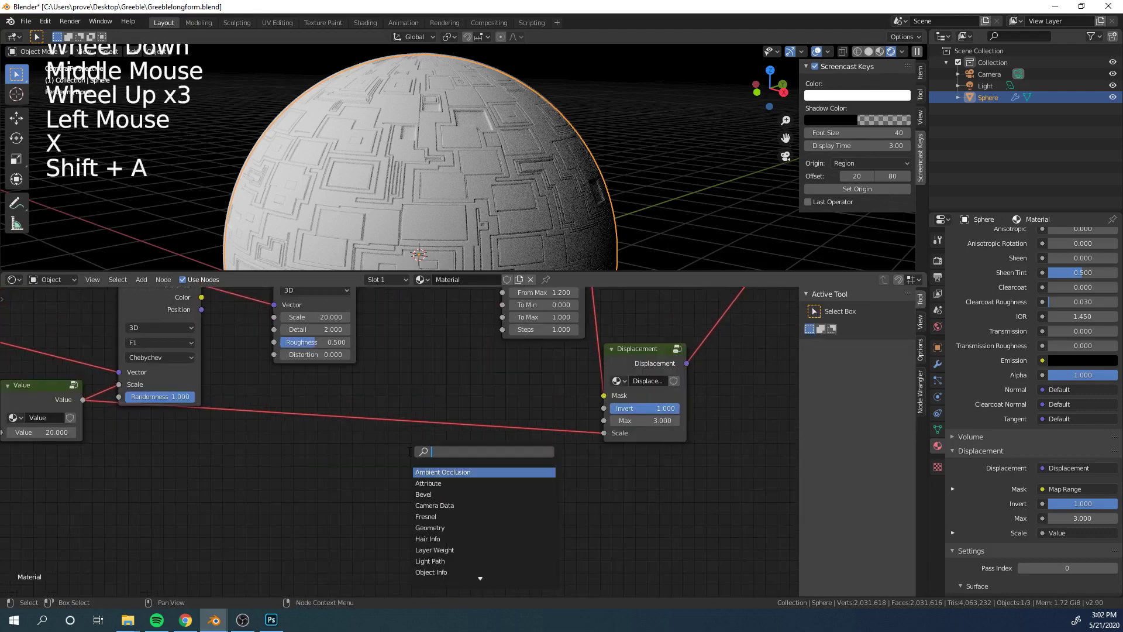
{"action": "type", "text": "mixx"}
{"action": "key", "text": "BackSpace"}
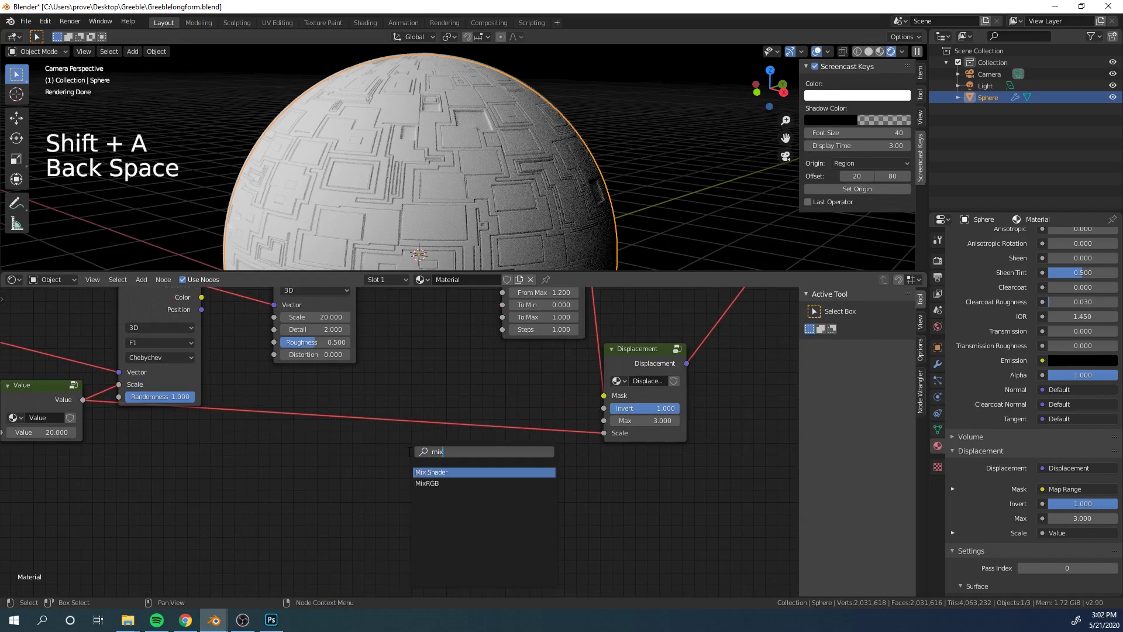
{"action": "key", "text": "Return"}
{"action": "left_click", "coordinate": [409, 451]}
Duplicate the Value group twice and stack both copies beside the Mix node's inputs
{"action": "scroll", "coordinate": [375, 462], "scroll_direction": "down", "scroll_amount": 5}
{"action": "middle_click_drag", "start_coordinate": [374, 462], "coordinate": [331, 434]}
{"action": "scroll", "coordinate": [331, 434], "scroll_direction": "up", "scroll_amount": 2}
{"action": "left_click", "coordinate": [184, 396]}
{"action": "key", "text": "shift"}
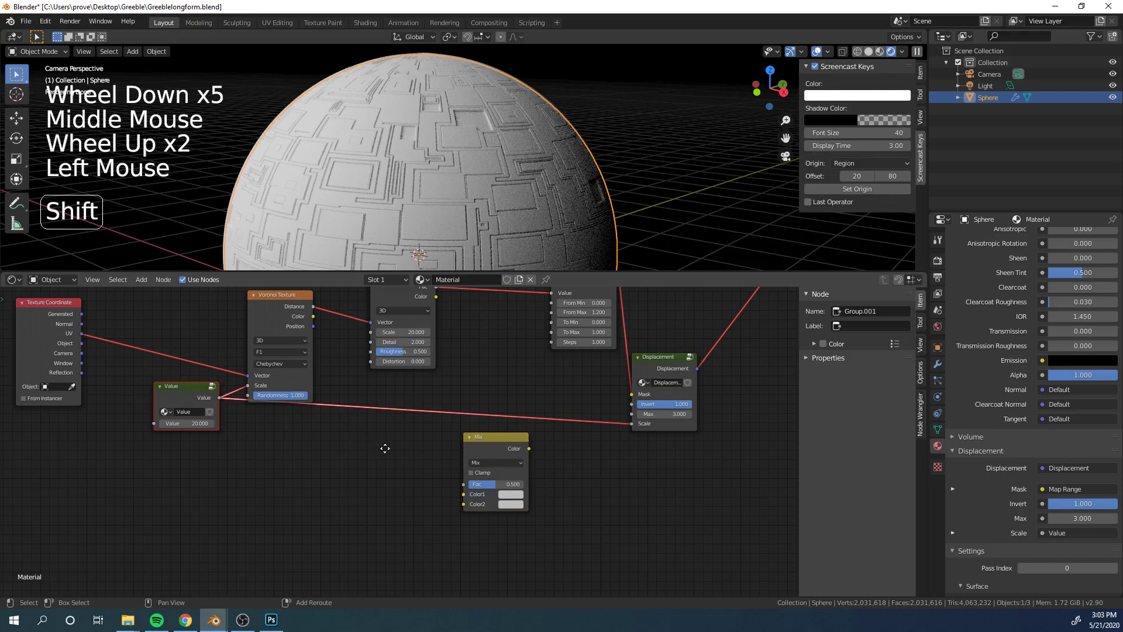
{"action": "key", "text": "shift+d"}
{"action": "key", "text": "shift+d"}
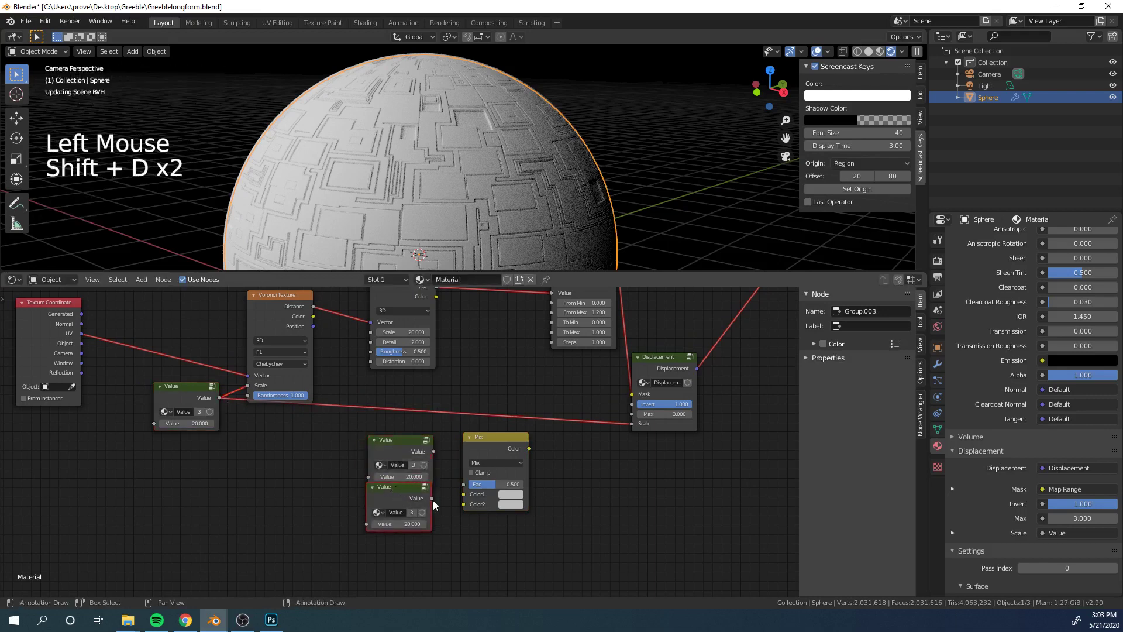
Set the two duplicated Value groups to 0 and 1 and connect them to the Mix node's Color1 and Color2
{"action": "scroll", "coordinate": [433, 504], "scroll_direction": "up", "scroll_amount": 4}
{"action": "left_click", "coordinate": [408, 489]}
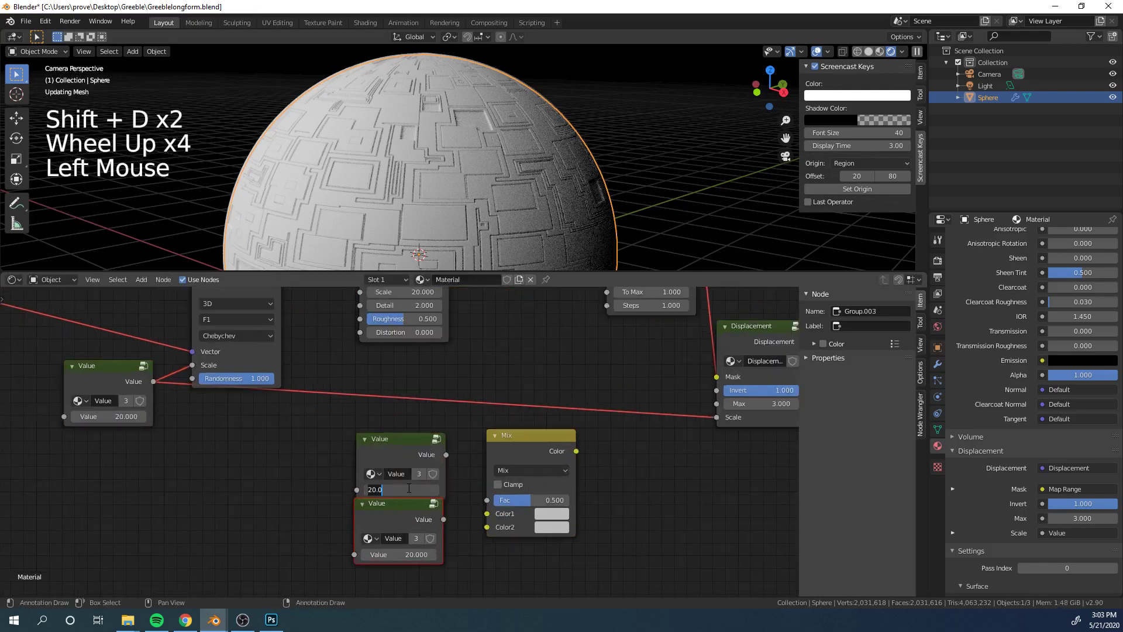
{"action": "type", "text": "0"}
{"action": "key", "text": "Return"}
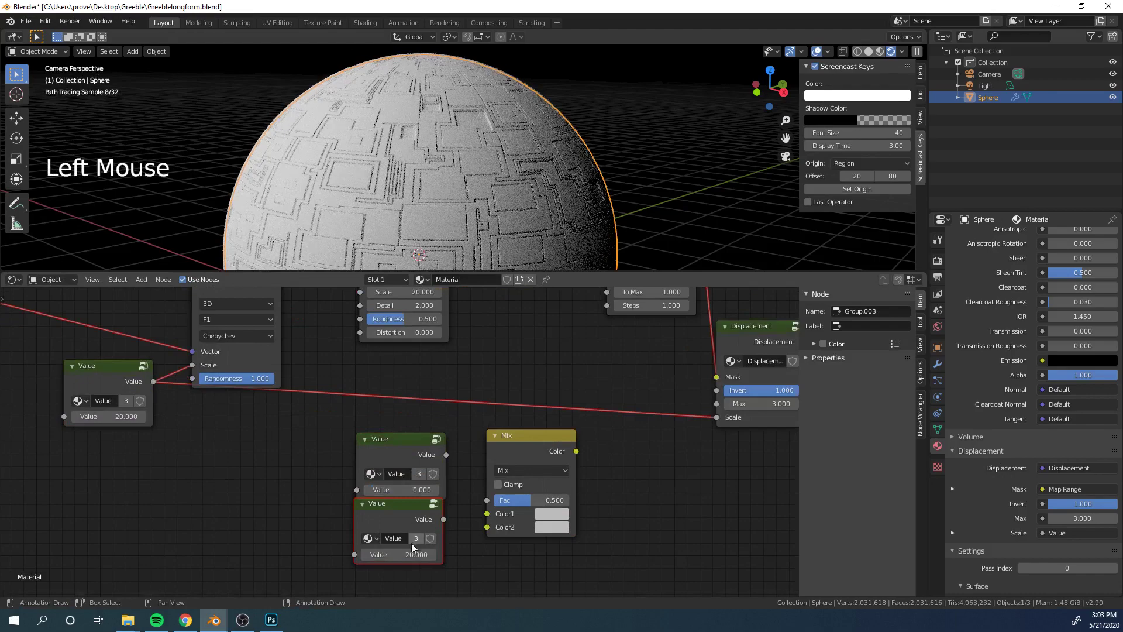
{"action": "left_click_drag", "start_coordinate": [446, 454], "coordinate": [487, 513]}
{"action": "left_click_drag", "start_coordinate": [444, 519], "coordinate": [487, 527]}
Group the Mix node and the two duplicated Value groups into a new node group
{"action": "scroll", "coordinate": [367, 436], "scroll_direction": "down", "scroll_amount": 4}
{"action": "key", "text": "a"}
{"action": "key", "text": "a"}
{"action": "key", "text": "a"}
{"action": "key", "text": "b"}
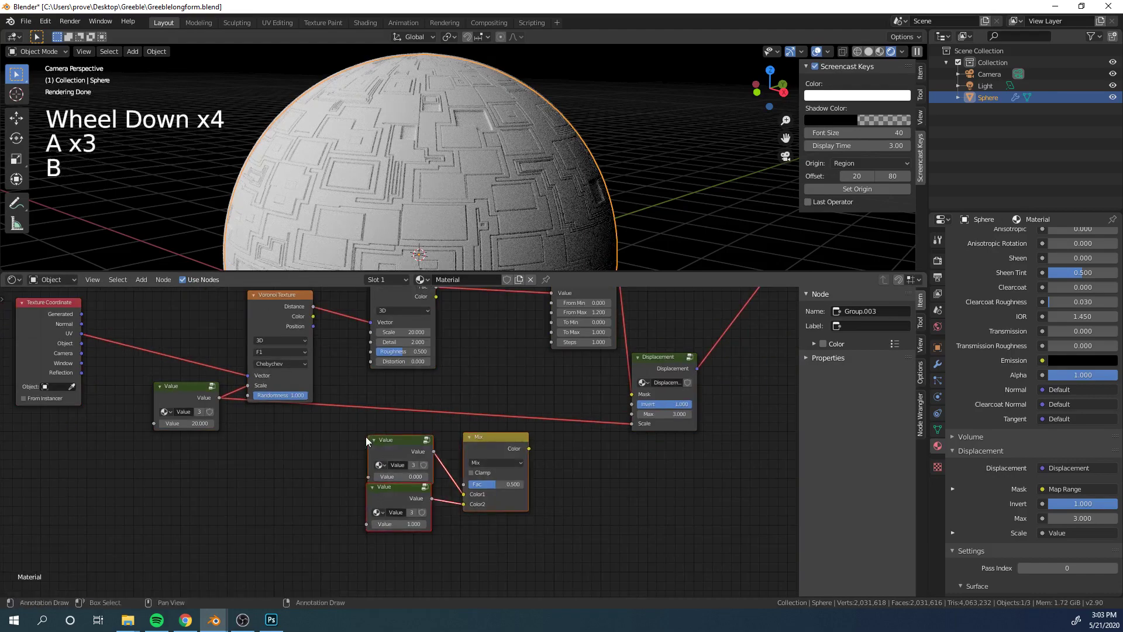
{"action": "key", "text": "ctrl+g"}
Create a Value output on the new group and feed it from the Mix node's Color
{"action": "middle_click_drag", "start_coordinate": [410, 453], "coordinate": [445, 433]}
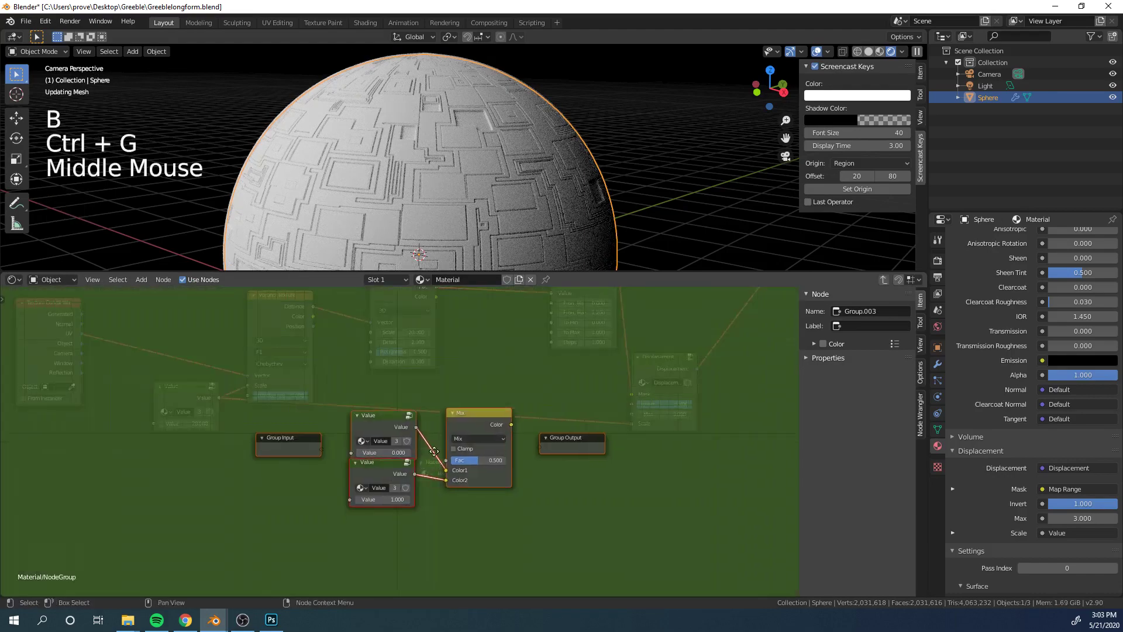
{"action": "scroll", "coordinate": [508, 400], "scroll_direction": "up", "scroll_amount": 5}
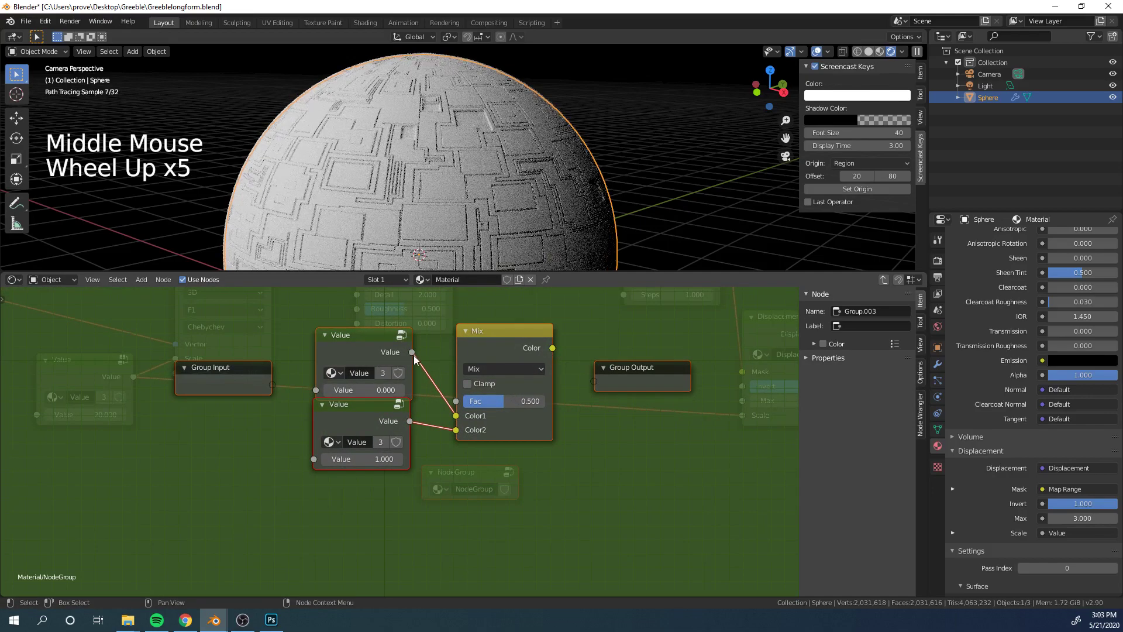
{"action": "left_click_drag", "start_coordinate": [412, 352], "coordinate": [594, 385]}
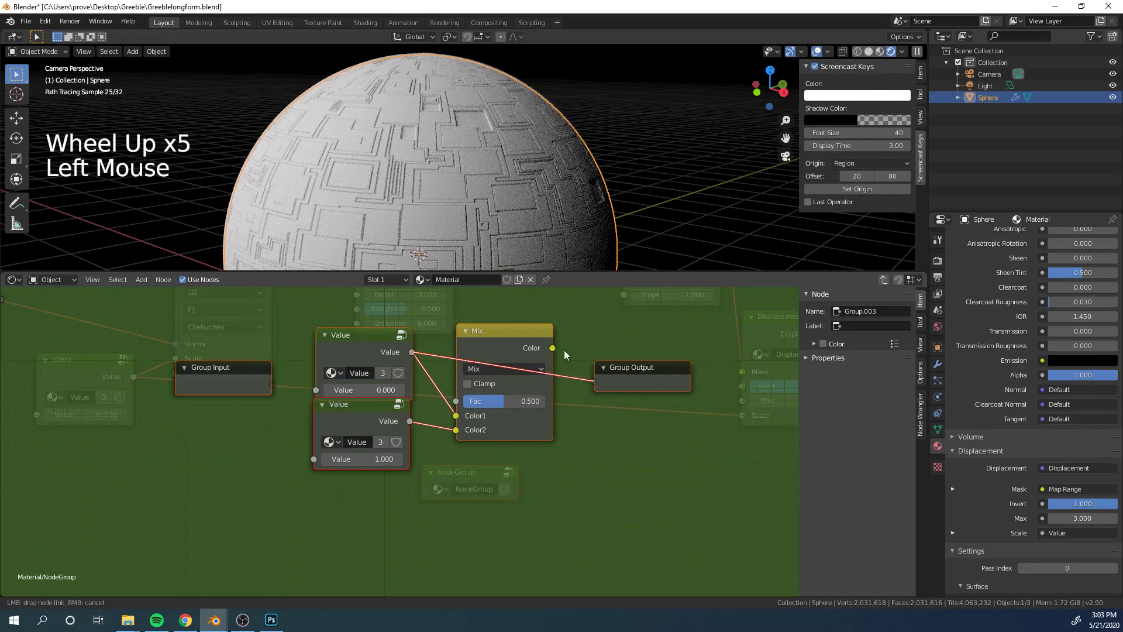
{"action": "left_click_drag", "start_coordinate": [553, 348], "coordinate": [594, 380]}
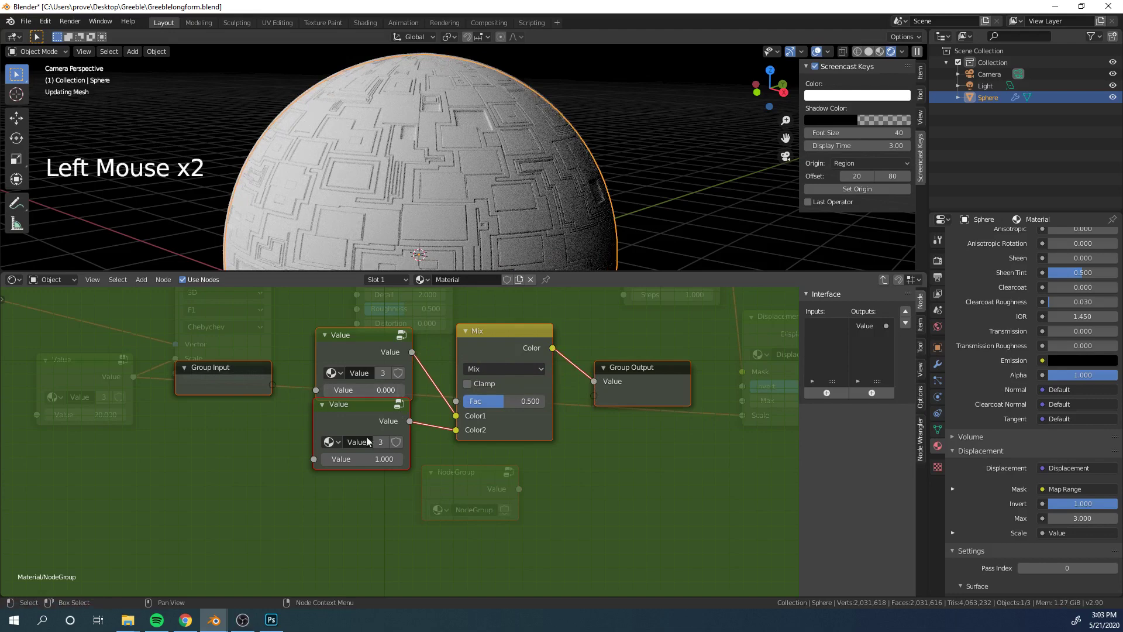
Expose the Mix node's Fac and the inputs of both Value groups as group inputs
{"action": "left_click_drag", "start_coordinate": [466, 404], "coordinate": [465, 403]}
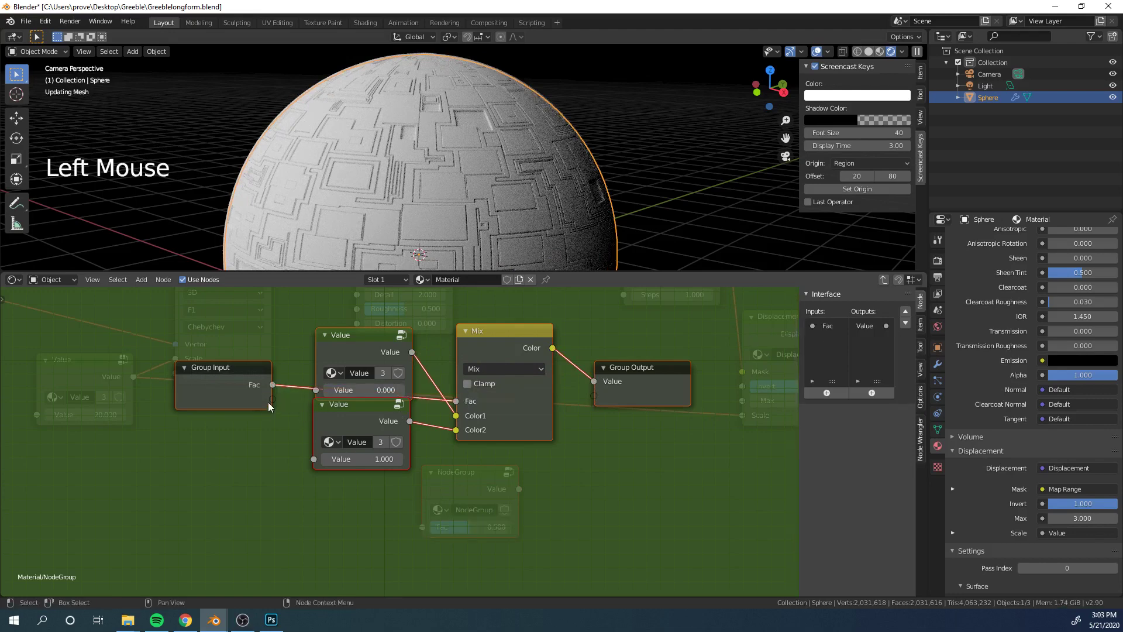
{"action": "left_click_drag", "start_coordinate": [297, 387], "coordinate": [318, 390]}
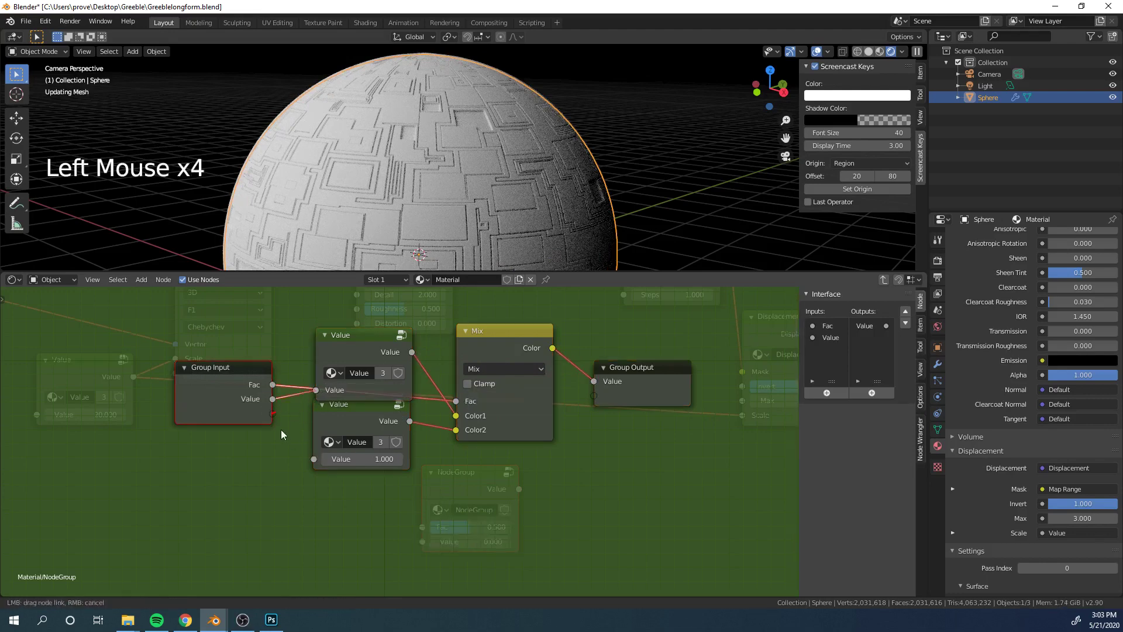
{"action": "left_click_drag", "start_coordinate": [306, 456], "coordinate": [314, 459]}
Rename the two Value inputs of the group to Min and Max and exit the group
{"action": "left_click", "coordinate": [831, 337]}
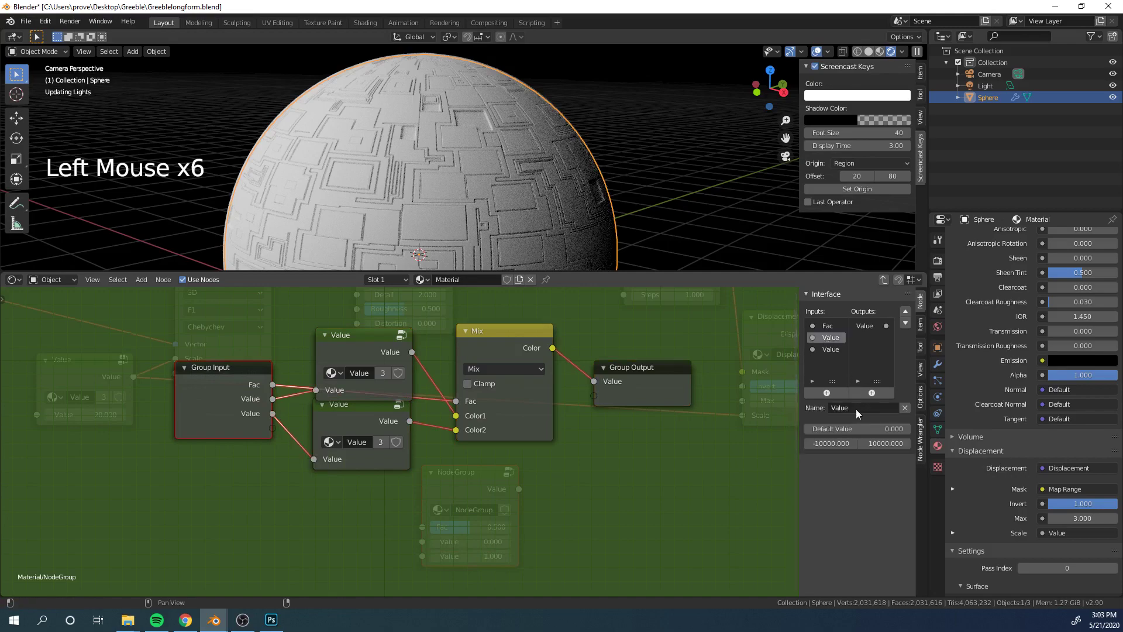
{"action": "left_click", "coordinate": [855, 409]}
{"action": "type", "text": "Min"}
{"action": "left_click", "coordinate": [858, 408]}
{"action": "left_click", "coordinate": [859, 403]}
{"action": "left_click", "coordinate": [620, 389]}
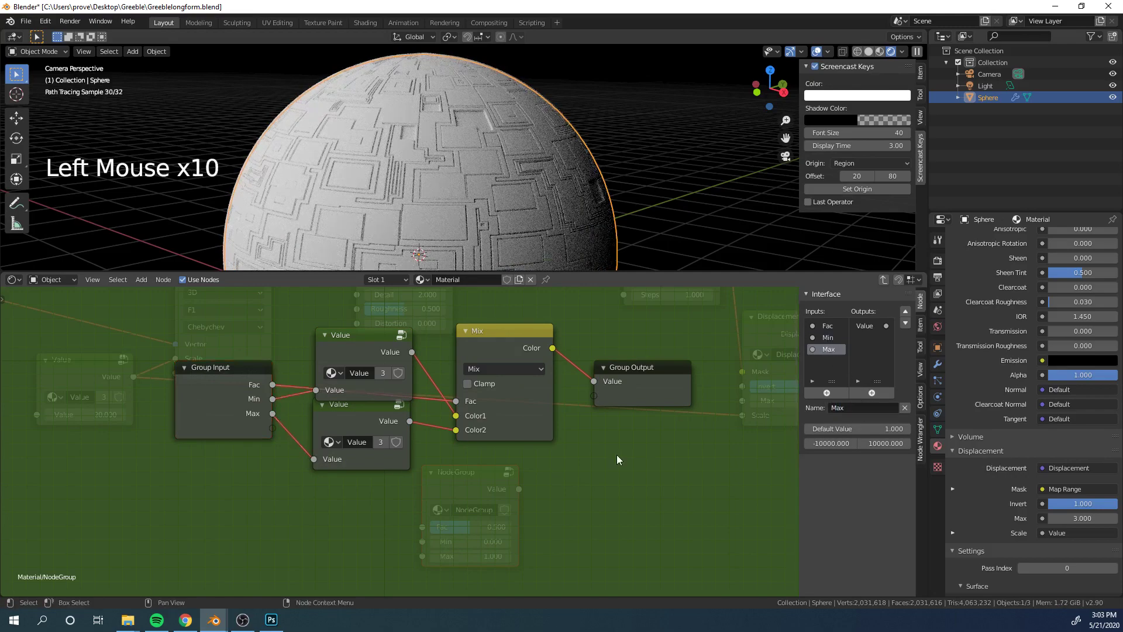
{"action": "key", "text": "Tab"}
Rename the new mixing node group to Range
{"action": "scroll", "coordinate": [527, 444], "scroll_direction": "down", "scroll_amount": 5}
{"action": "scroll", "coordinate": [449, 472], "scroll_direction": "up", "scroll_amount": 2}
{"action": "middle_click_drag", "start_coordinate": [527, 444], "coordinate": [374, 537]}
{"action": "scroll", "coordinate": [404, 404], "scroll_direction": "up", "scroll_amount": 3}
{"action": "left_click", "coordinate": [410, 412]}
{"action": "type", "text": "Range"}
{"action": "key", "text": "Return"}
Move the Range group out of the way and place a duplicate between the Noise Texture and Map Range nodes
{"action": "scroll", "coordinate": [410, 412], "scroll_direction": "down", "scroll_amount": 7}
{"action": "left_click_drag", "start_coordinate": [346, 523], "coordinate": [265, 564]}
{"action": "key", "text": "shift+d"}
{"action": "middle_click_drag", "start_coordinate": [400, 400], "coordinate": [363, 433]}
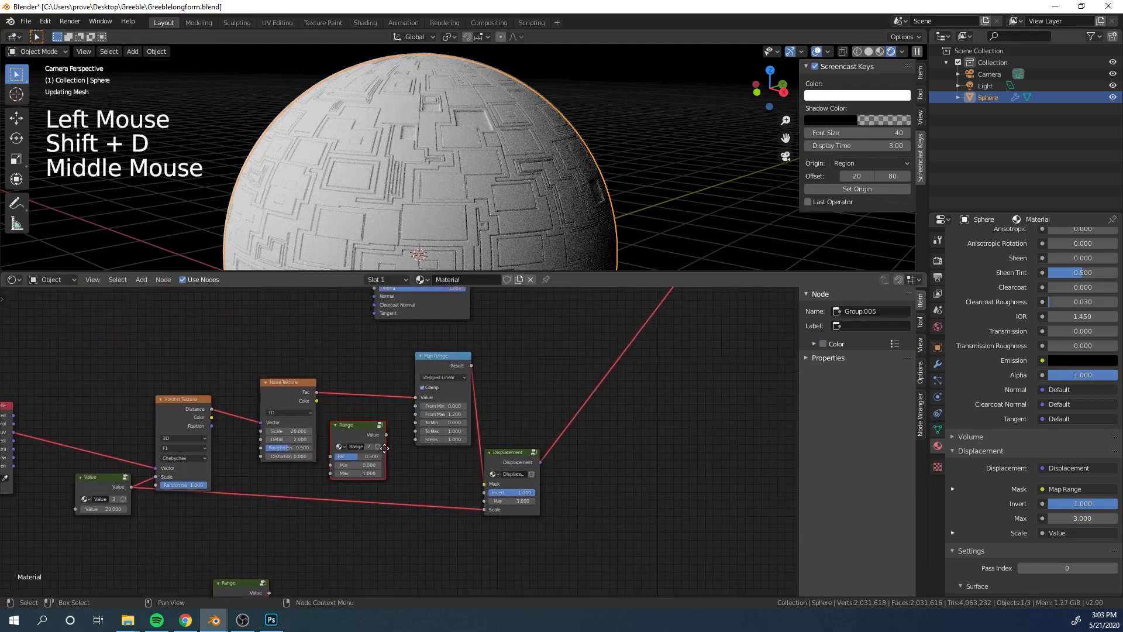
Try a From Max of 1 on the Map Range node
{"action": "scroll", "coordinate": [492, 456], "scroll_direction": "up", "scroll_amount": 7}
{"action": "middle_click_drag", "start_coordinate": [492, 456], "coordinate": [474, 404]}
{"action": "scroll", "coordinate": [474, 395], "scroll_direction": "up", "scroll_amount": 2}
{"action": "left_click", "coordinate": [474, 398]}
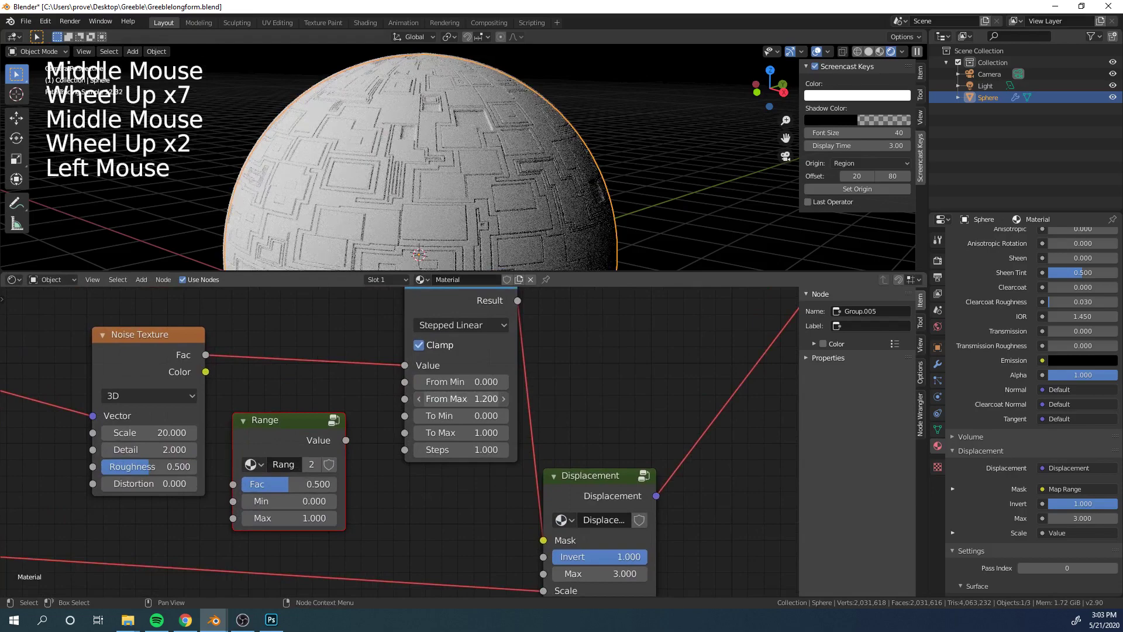
{"action": "left_click_drag", "start_coordinate": [474, 398], "coordinate": [451, 398]}
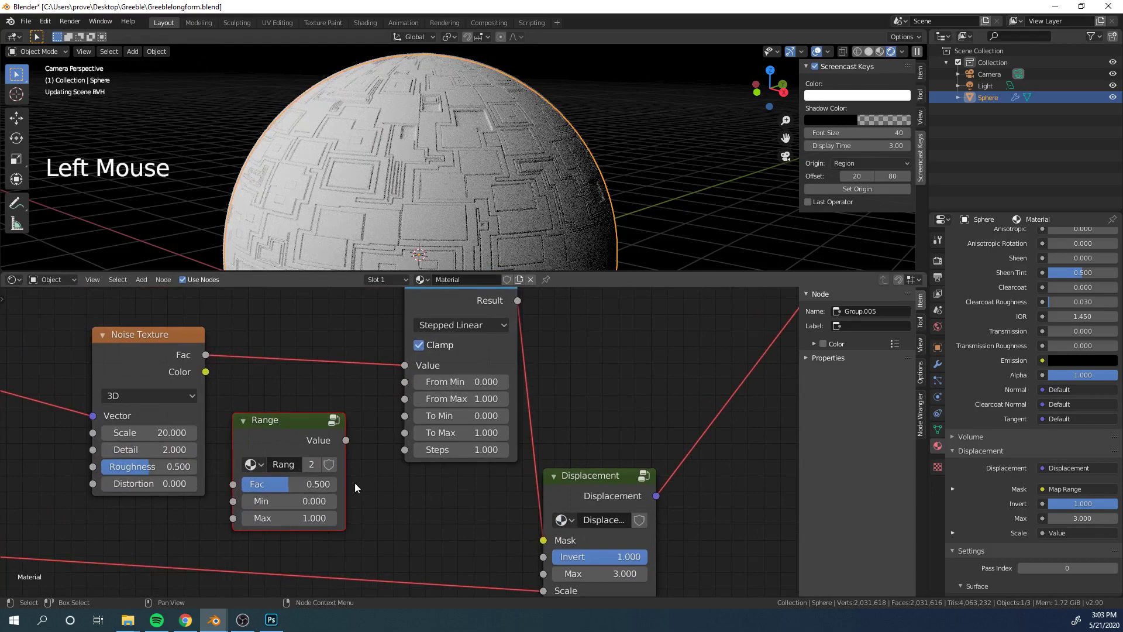
Set the Min of the duplicated Range group to 0.9
{"action": "left_click", "coordinate": [321, 501]}
{"action": "type", "text": ".9"}
{"action": "key", "text": "Return"}
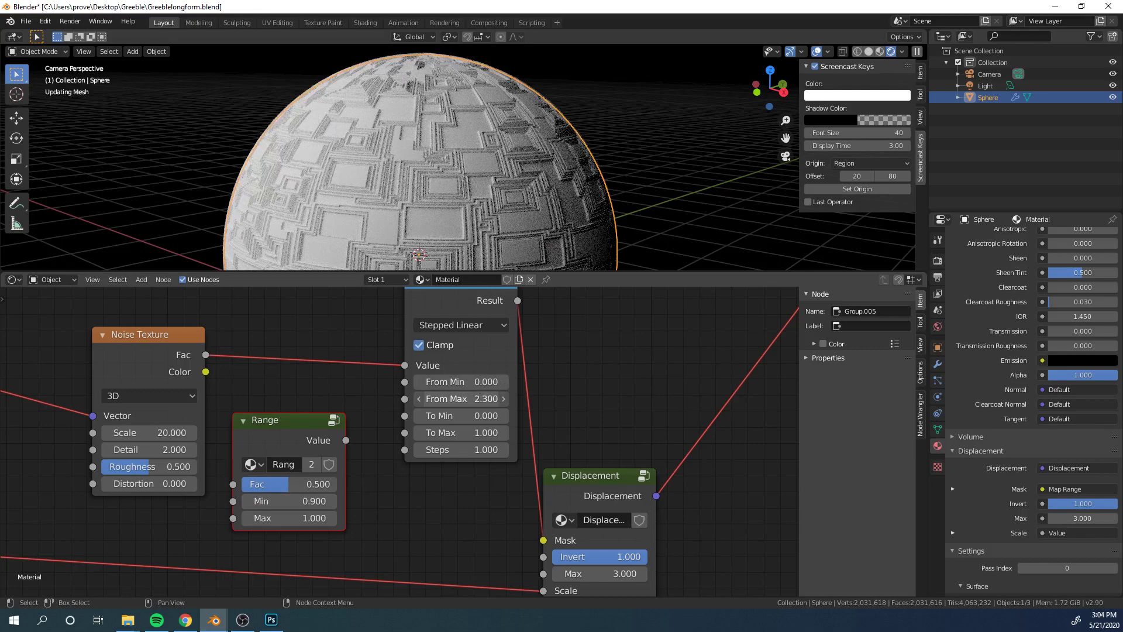
Try larger From Max values on the Map Range node, ending at 1.3
{"action": "left_click", "coordinate": [474, 398]}
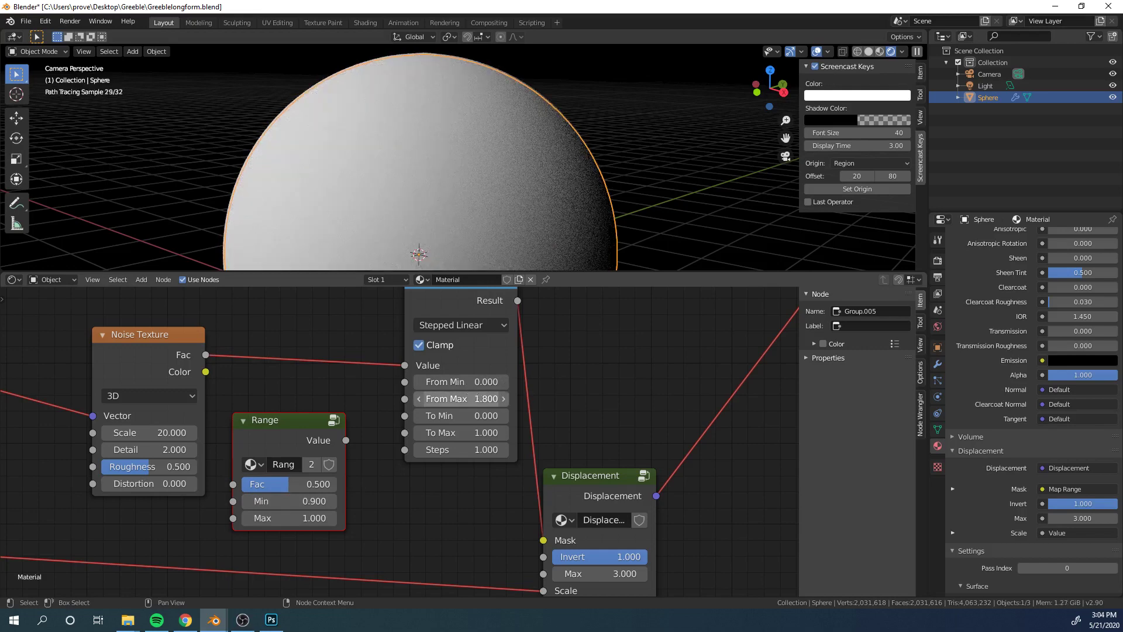
{"action": "type", "text": "1.5"}
{"action": "left_click", "coordinate": [469, 396]}
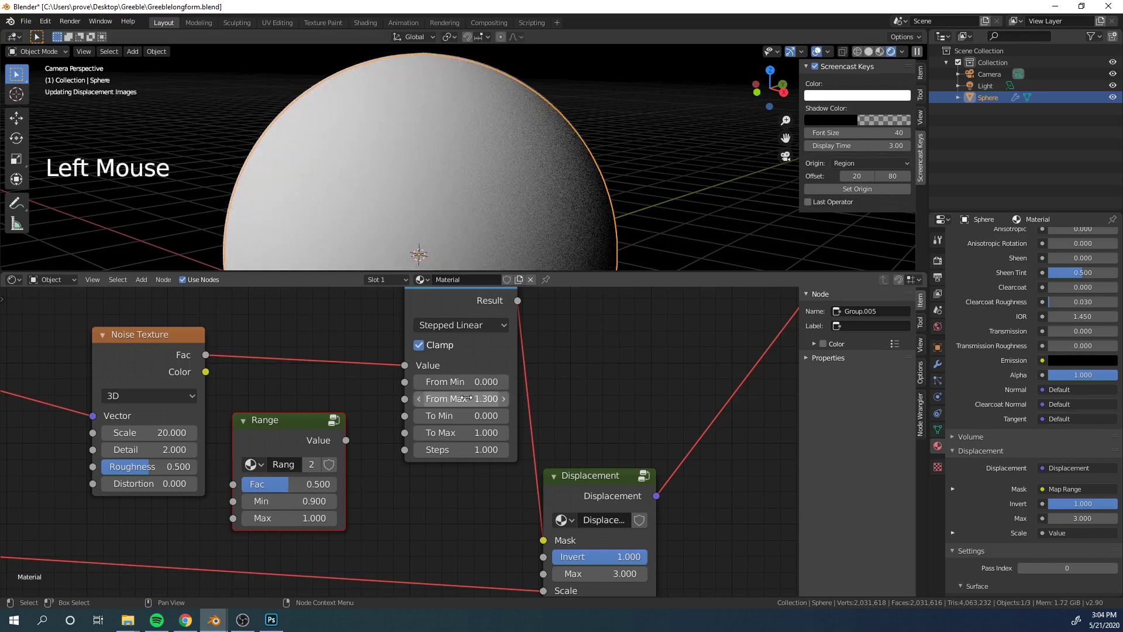
Set the Range group's Max to 1.5 and connect its Value output to the Map Range's From Max
{"action": "left_click", "coordinate": [313, 518]}
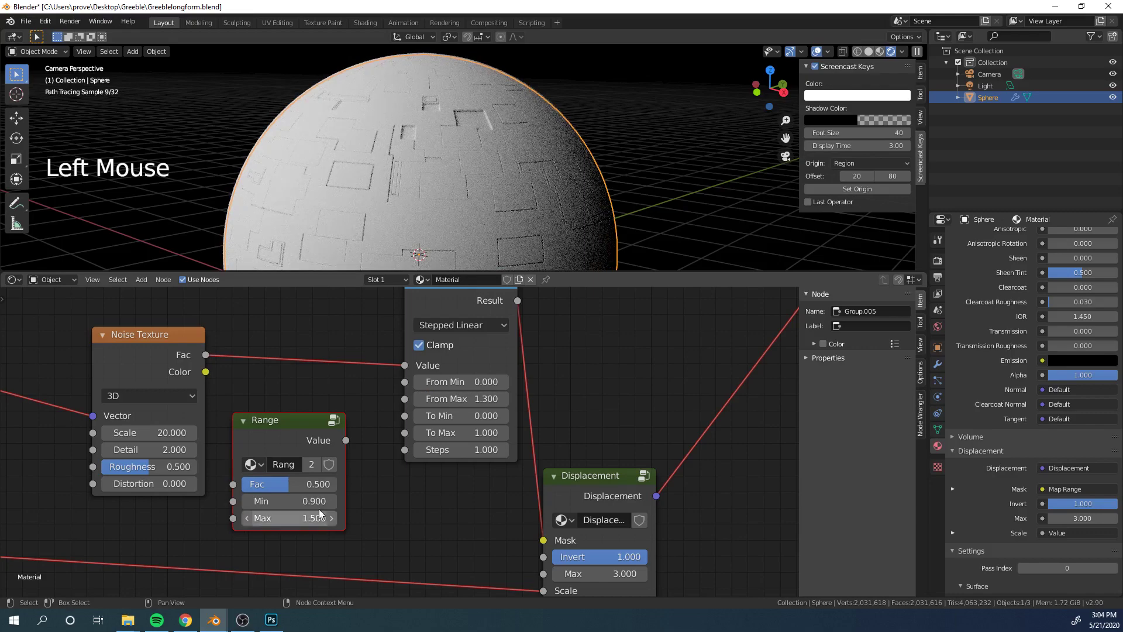
{"action": "scroll", "coordinate": [379, 465], "scroll_direction": "down", "scroll_amount": 4}
{"action": "middle_click_drag", "start_coordinate": [379, 466], "coordinate": [473, 420]}
{"action": "scroll", "coordinate": [474, 421], "scroll_direction": "up", "scroll_amount": 4}
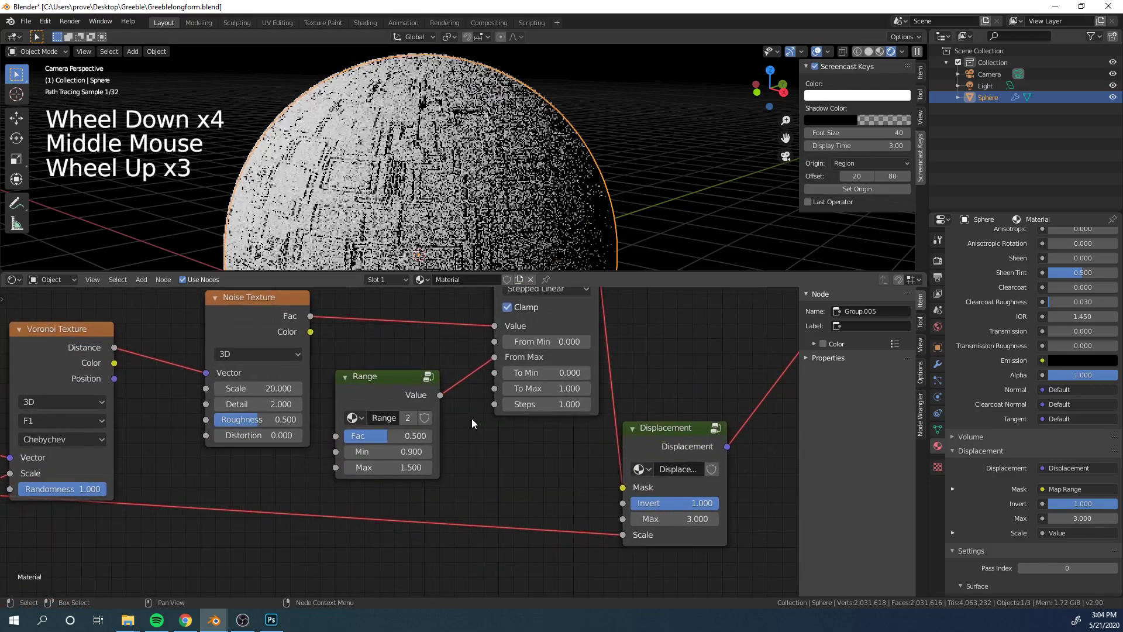
Test the Range group's Fac at other values, set its Min to 0.8, and check the sphere's displacement
{"action": "left_click_drag", "start_coordinate": [397, 437], "coordinate": [352, 437]}
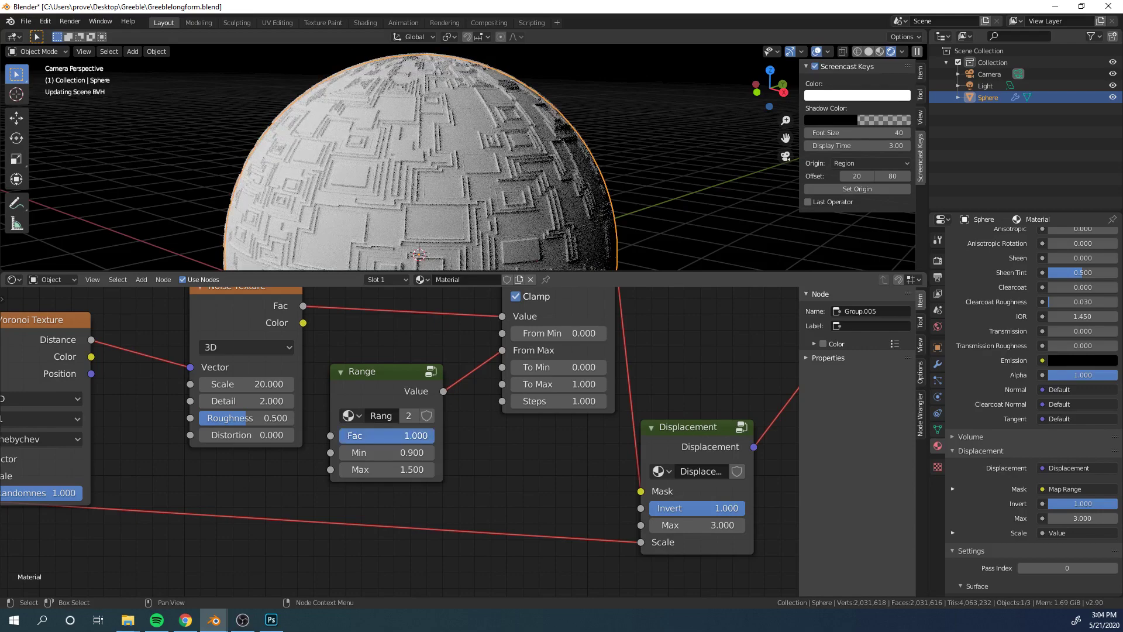
{"action": "key", "text": "Escape"}
{"action": "left_click", "coordinate": [405, 454]}
{"action": "type", "text": "."}
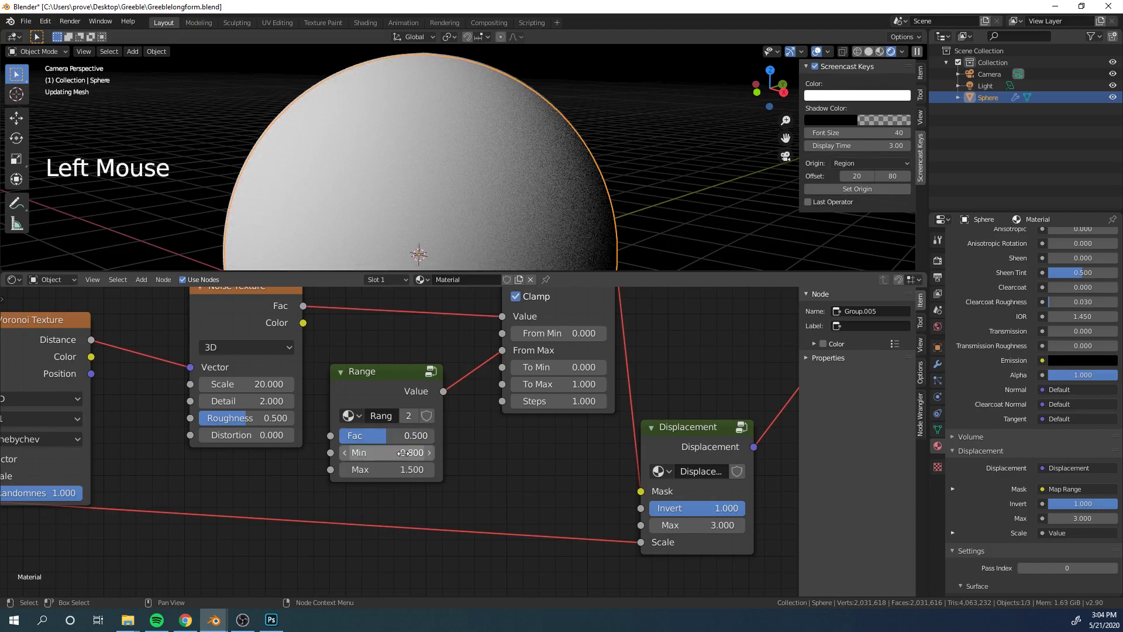
{"action": "left_click", "coordinate": [409, 436]}
{"action": "scroll", "coordinate": [455, 423], "scroll_direction": "up", "scroll_amount": 3}
{"action": "scroll", "coordinate": [480, 122], "scroll_direction": "down", "scroll_amount": 6}
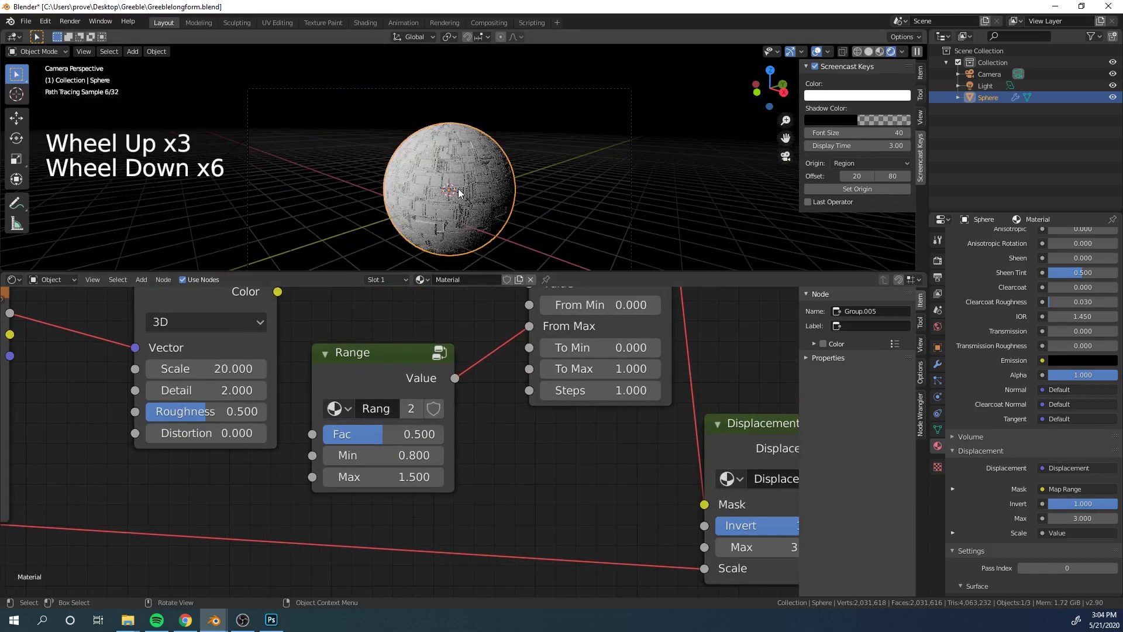
Reposition the Voronoi and Noise textures, and shift them with the Value, Range and Map Range nodes away from the Displacement group
{"action": "scroll", "coordinate": [481, 122], "scroll_direction": "up", "scroll_amount": 2}
{"action": "scroll", "coordinate": [467, 449], "scroll_direction": "down", "scroll_amount": 4}
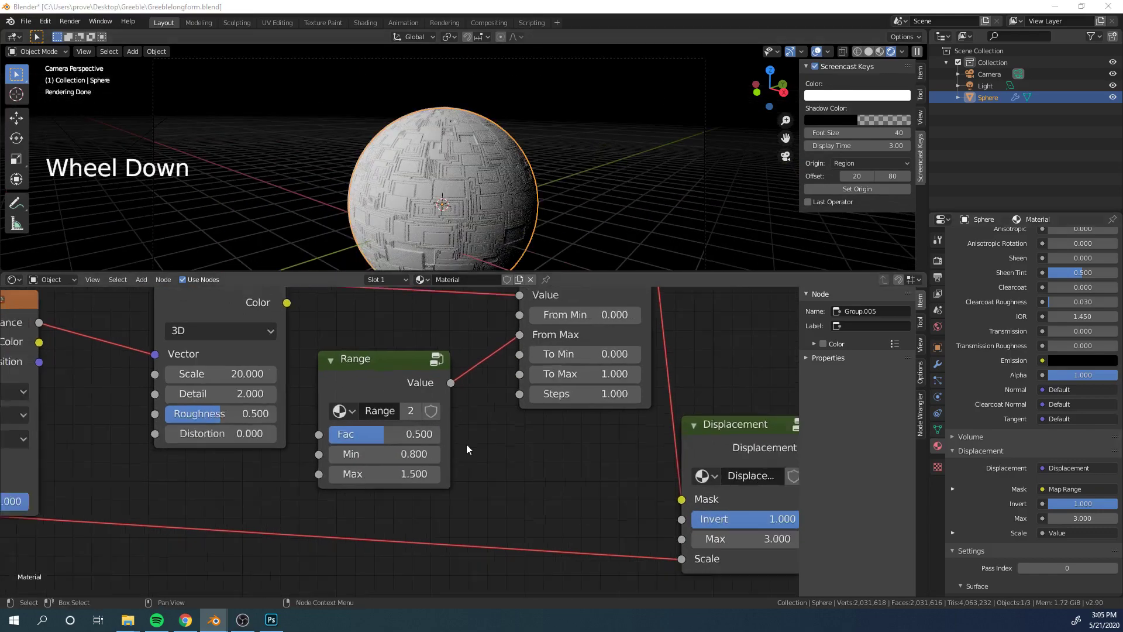
{"action": "middle_click_drag", "start_coordinate": [466, 448], "coordinate": [487, 446]}
{"action": "scroll", "coordinate": [494, 445], "scroll_direction": "up", "scroll_amount": 1}
{"action": "scroll", "coordinate": [494, 444], "scroll_direction": "down", "scroll_amount": 10}
{"action": "middle_click_drag", "start_coordinate": [498, 445], "coordinate": [568, 439]}
{"action": "left_click_drag", "start_coordinate": [356, 385], "coordinate": [350, 358]}
{"action": "left_click_drag", "start_coordinate": [430, 363], "coordinate": [398, 341]}
{"action": "key", "text": "a"}
{"action": "key", "text": "a"}
{"action": "key", "text": "a"}
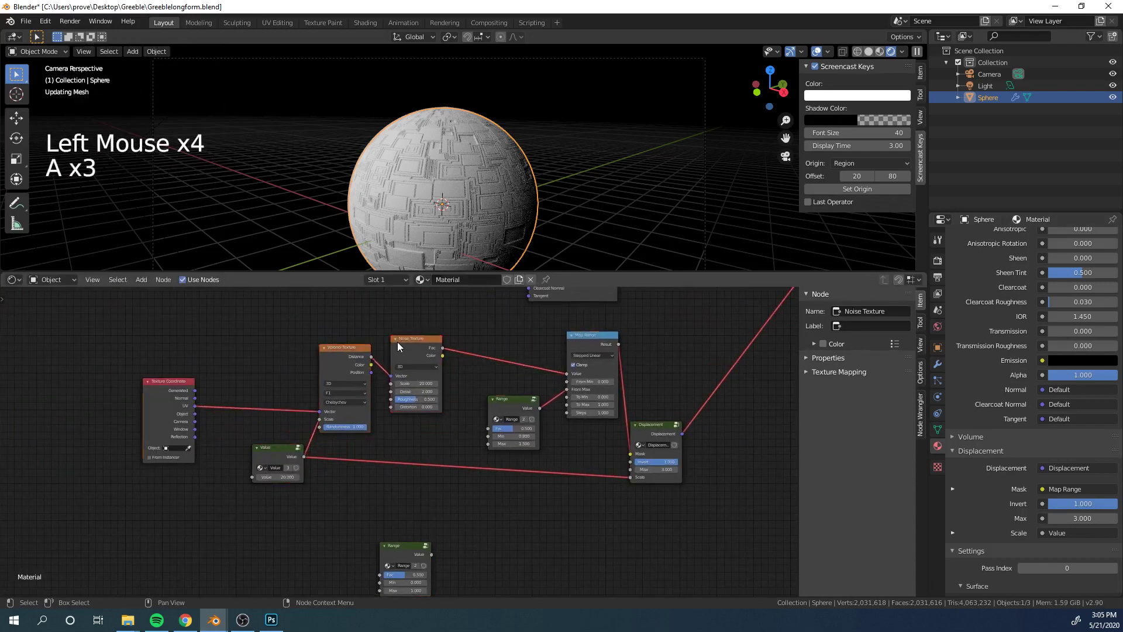
{"action": "key", "text": "b"}
{"action": "left_click_drag", "start_coordinate": [244, 326], "coordinate": [455, 490]}
{"action": "left_click", "coordinate": [595, 345], "text": "shift"}
{"action": "left_click", "coordinate": [515, 400], "text": "shift"}
{"action": "left_click_drag", "start_coordinate": [595, 345], "coordinate": [578, 347]}
Combine the Value, Voronoi Texture, Noise Texture, Range and Map Range nodes into one node group
{"action": "key", "text": "a"}
{"action": "key", "text": "a"}
{"action": "key", "text": "a"}
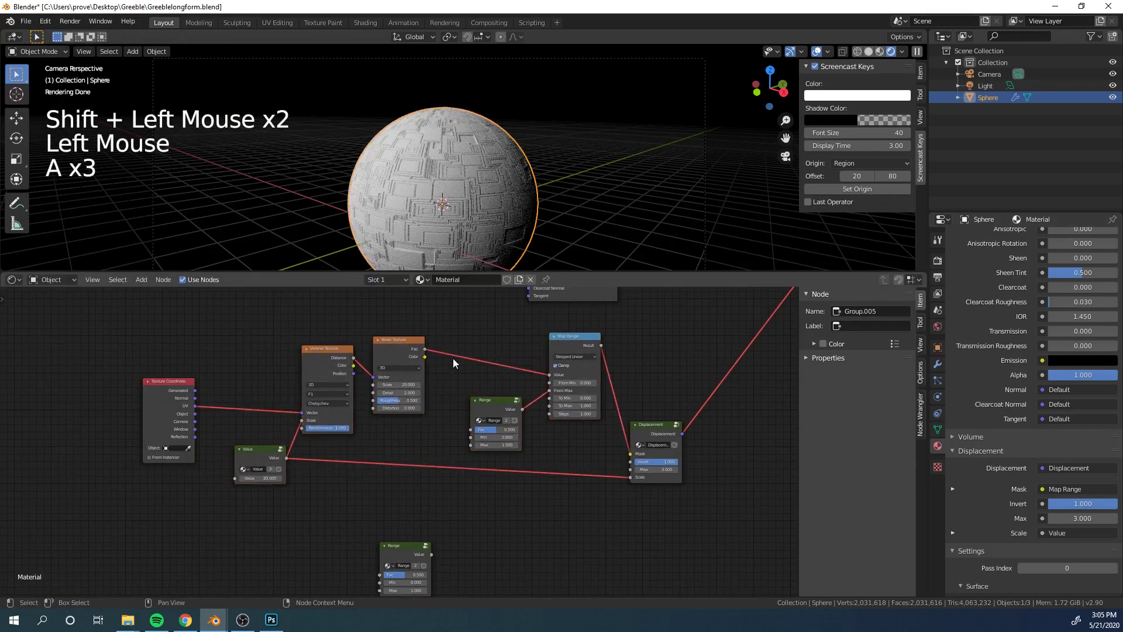
{"action": "key", "text": "b"}
{"action": "key", "text": "b"}
{"action": "left_click_drag", "start_coordinate": [244, 328], "coordinate": [609, 509]}
{"action": "key", "text": "ctrl+g"}
{"action": "key", "text": "Tab"}
{"action": "middle_click_drag", "start_coordinate": [601, 503], "coordinate": [585, 497]}
{"action": "key", "text": "Tab"}
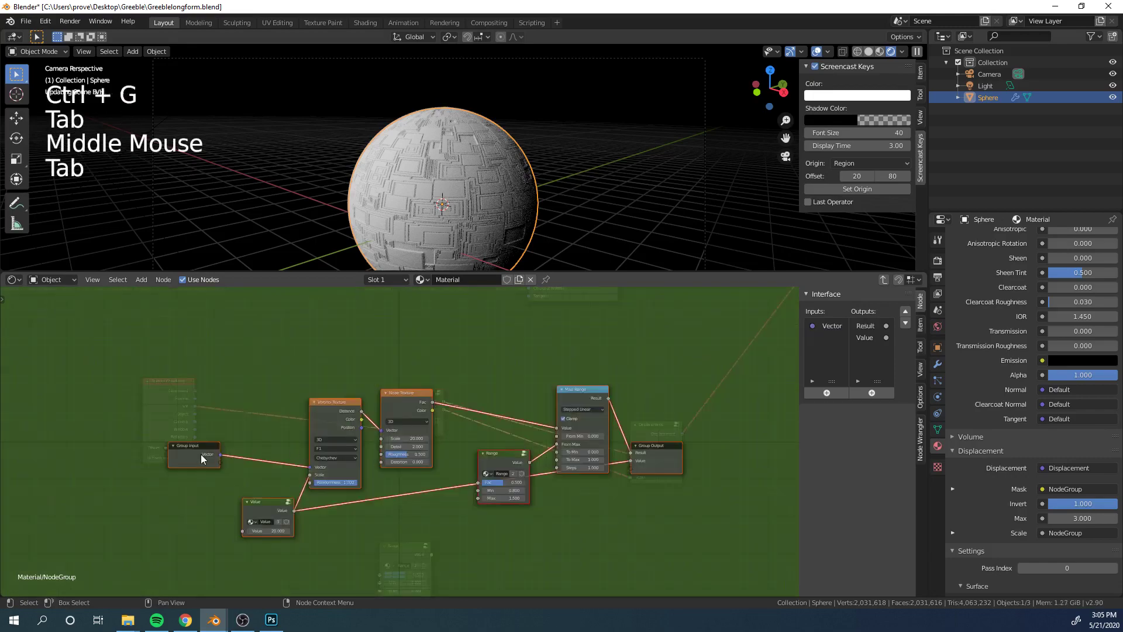
{"action": "left_click", "coordinate": [585, 498]}
{"action": "key", "text": "Tab"}
Rename the new node group as Wires
{"action": "scroll", "coordinate": [436, 380], "scroll_direction": "up", "scroll_amount": 9}
{"action": "left_click", "coordinate": [439, 389]}
{"action": "type", "text": "Wires"}
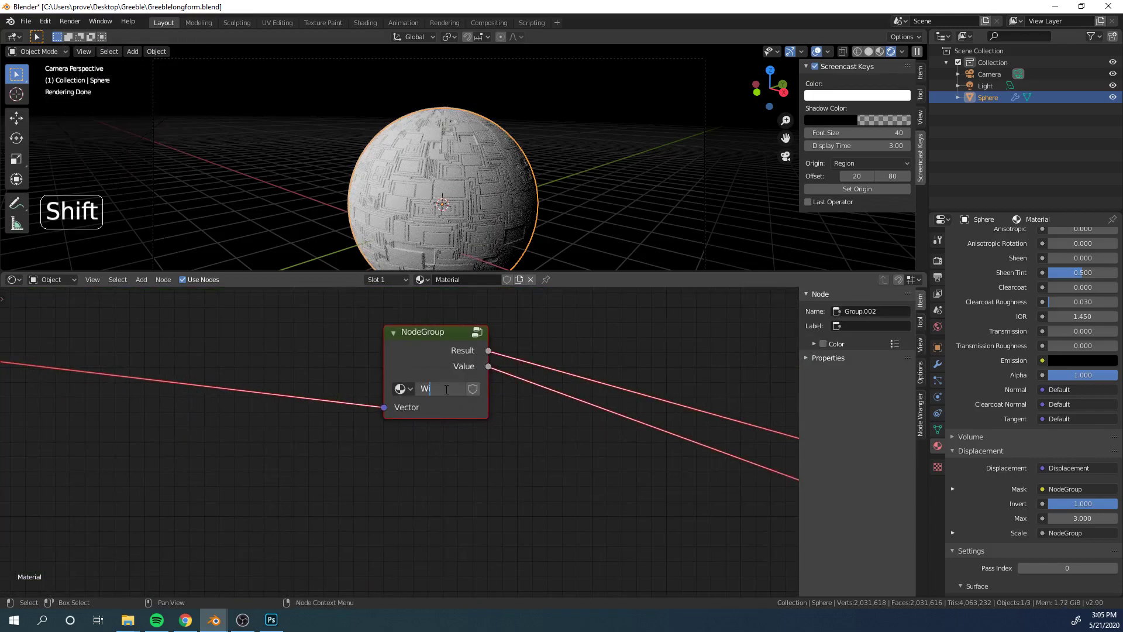
{"action": "key", "text": "Return"}
Inside the Wires group, set the Value node to 5 and expose its Value as a group input
{"action": "left_click", "coordinate": [467, 352]}
{"action": "key", "text": "Tab"}
{"action": "scroll", "coordinate": [466, 353], "scroll_direction": "down", "scroll_amount": 4}
{"action": "middle_click_drag", "start_coordinate": [467, 352], "coordinate": [445, 410]}
{"action": "scroll", "coordinate": [445, 410], "scroll_direction": "up", "scroll_amount": 2}
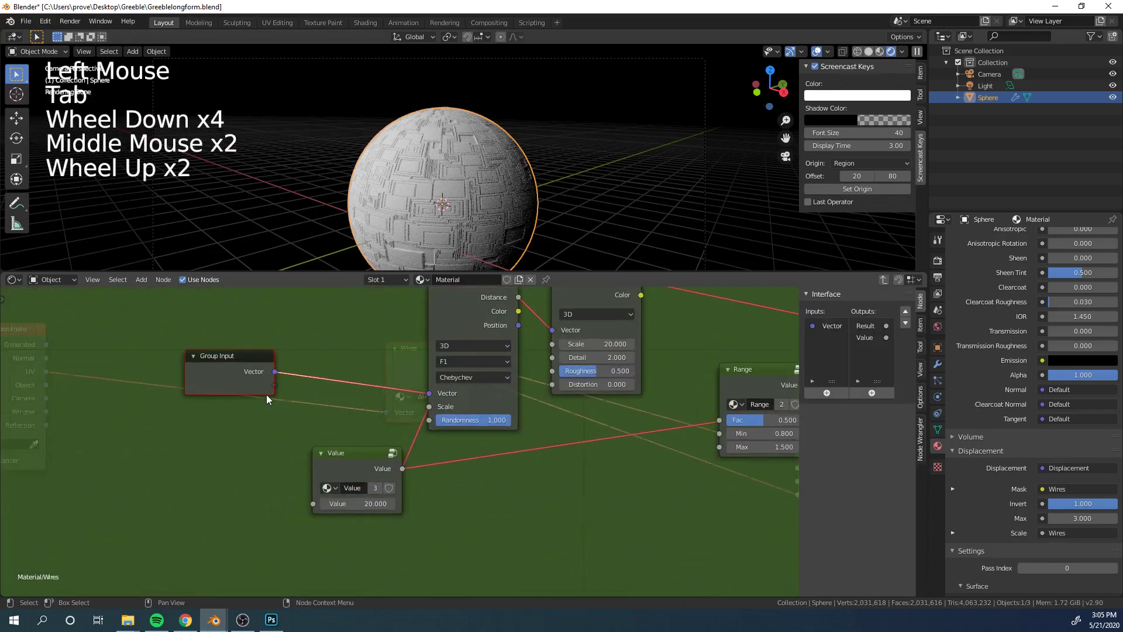
{"action": "left_click_drag", "start_coordinate": [266, 394], "coordinate": [206, 418]}
{"action": "left_click", "coordinate": [359, 504]}
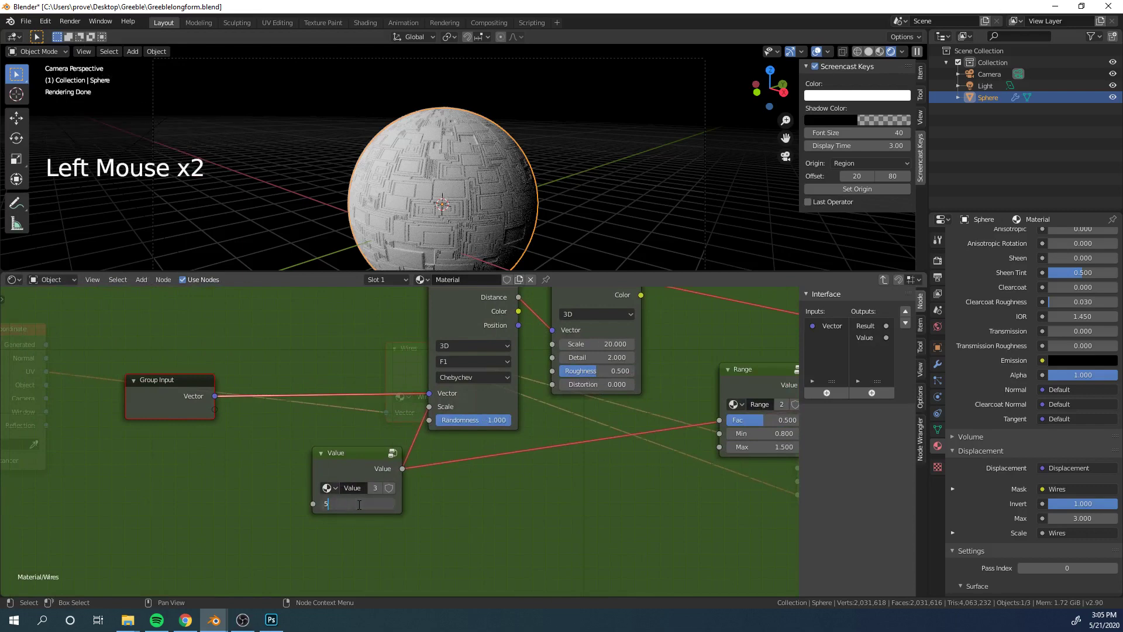
{"action": "key", "text": "Return"}
{"action": "scroll", "coordinate": [225, 417], "scroll_direction": "up", "scroll_amount": 2}
{"action": "left_click_drag", "start_coordinate": [184, 404], "coordinate": [304, 509]}
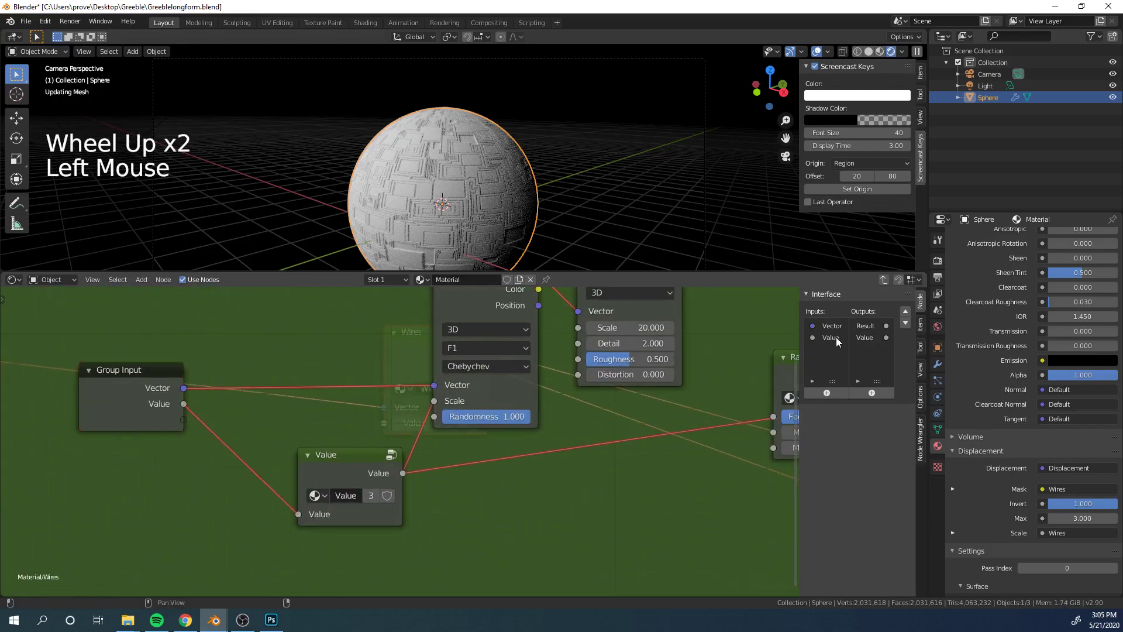
Rename the exposed Value input as Scale and move it above Vector in the group inputs
{"action": "left_click", "coordinate": [849, 383]}
{"action": "left_click", "coordinate": [835, 339]}
{"action": "left_click", "coordinate": [860, 405]}
{"action": "type", "text": "Sc"}
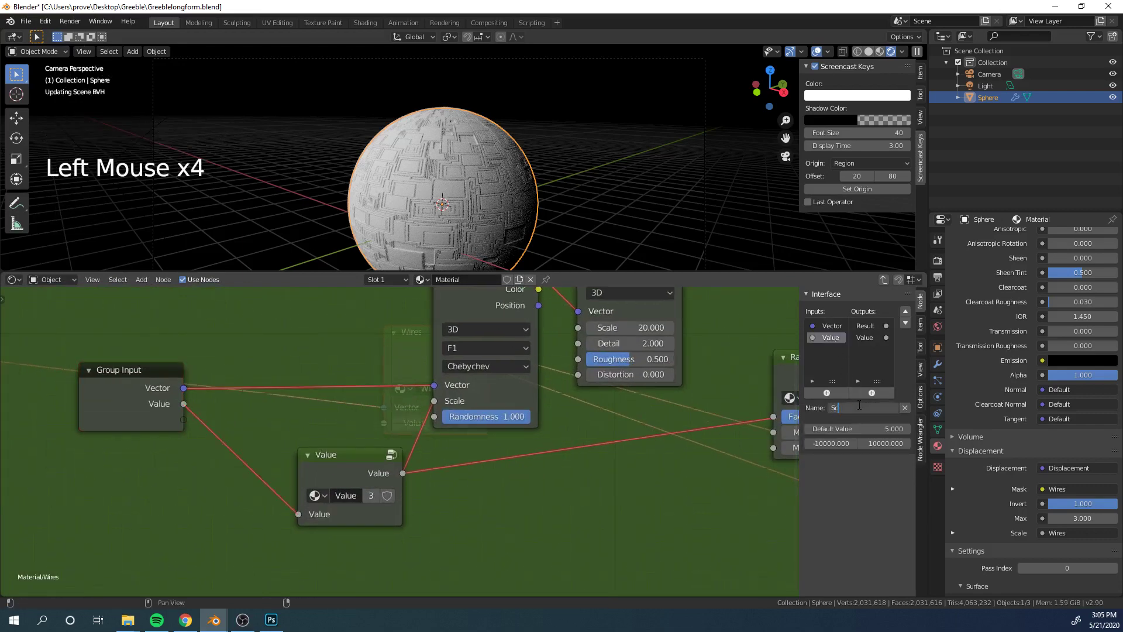
{"action": "type", "text": "ale"}
{"action": "key", "text": "Return"}
{"action": "left_click", "coordinate": [907, 311]}
Expose the Noise Texture's Scale as a group input named Iterations and move it above Vector
{"action": "scroll", "coordinate": [657, 398], "scroll_direction": "down", "scroll_amount": 3}
{"action": "middle_click_drag", "start_coordinate": [656, 398], "coordinate": [632, 405]}
{"action": "left_click_drag", "start_coordinate": [206, 431], "coordinate": [524, 367]}
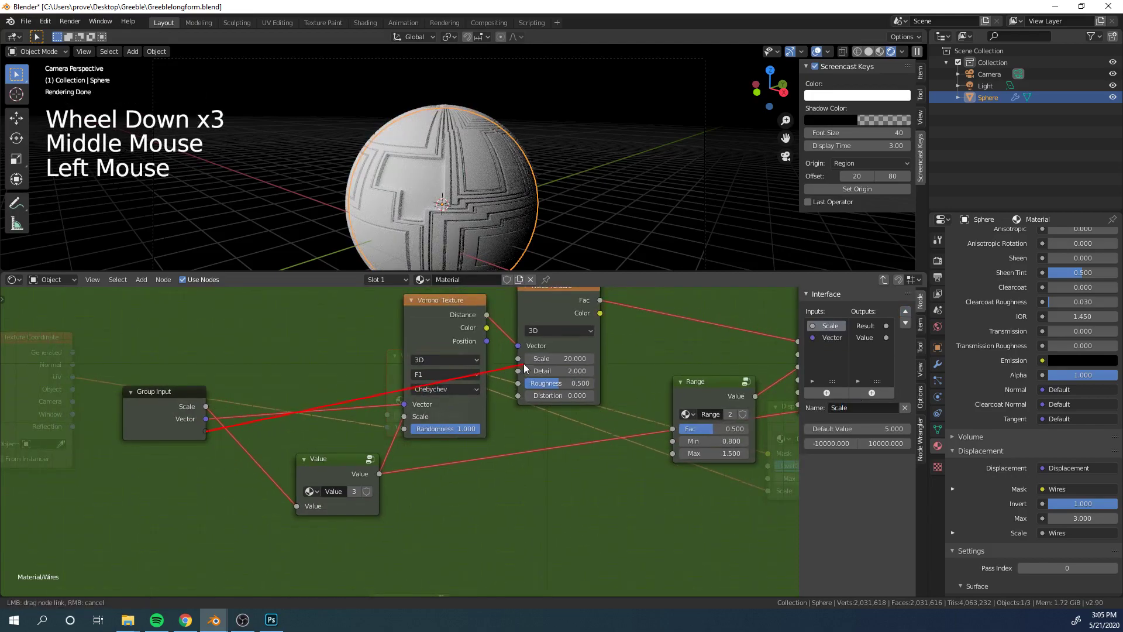
{"action": "left_click", "coordinate": [833, 346]}
{"action": "left_click", "coordinate": [862, 407]}
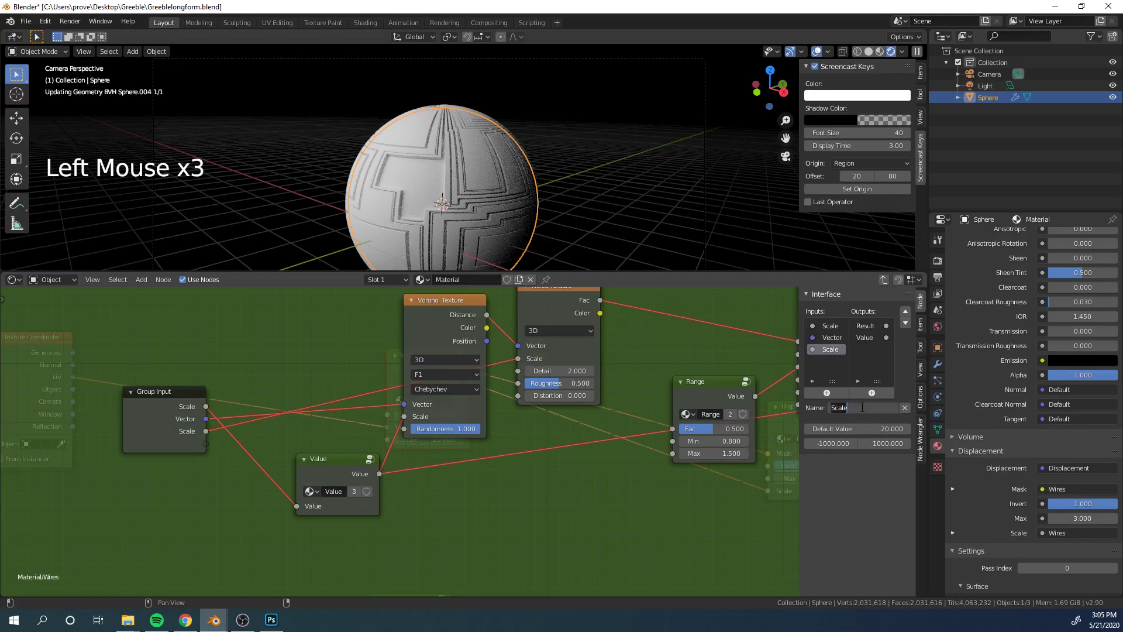
{"action": "type", "text": "Iterations"}
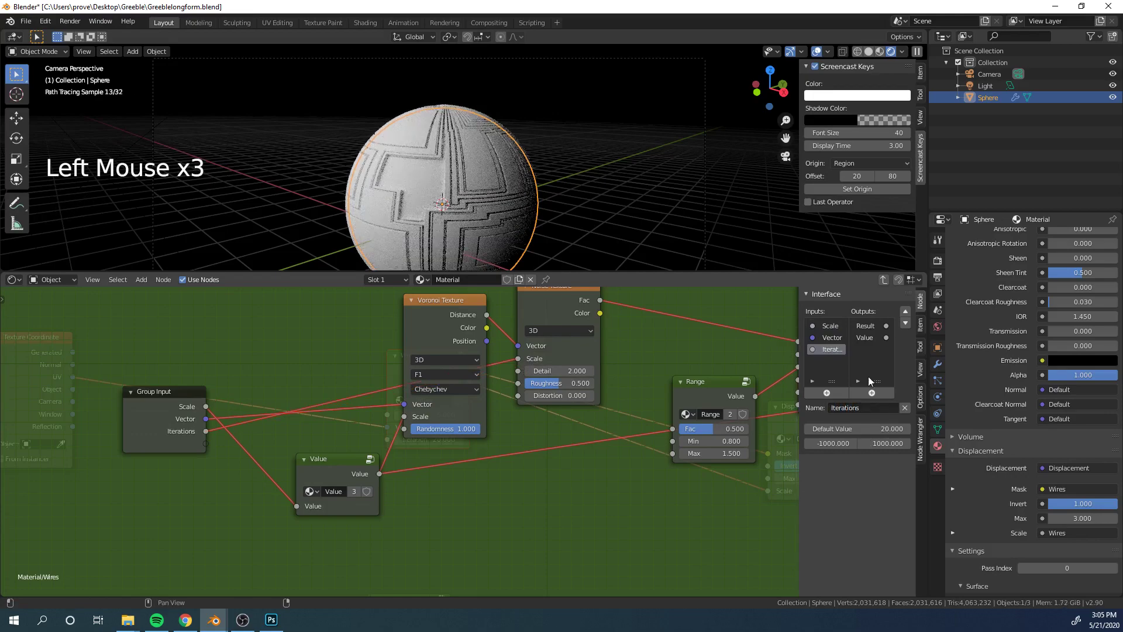
{"action": "left_click", "coordinate": [905, 311]}
Reposition the Noise Texture and Group Output nodes, and rename the group's Value output as Scale
{"action": "scroll", "coordinate": [572, 351], "scroll_direction": "down", "scroll_amount": 4}
{"action": "middle_click_drag", "start_coordinate": [572, 351], "coordinate": [469, 369]}
{"action": "scroll", "coordinate": [469, 370], "scroll_direction": "up", "scroll_amount": 2}
{"action": "left_click_drag", "start_coordinate": [470, 370], "coordinate": [473, 362]}
{"action": "scroll", "coordinate": [538, 410], "scroll_direction": "down", "scroll_amount": 2}
{"action": "middle_click_drag", "start_coordinate": [539, 411], "coordinate": [408, 406]}
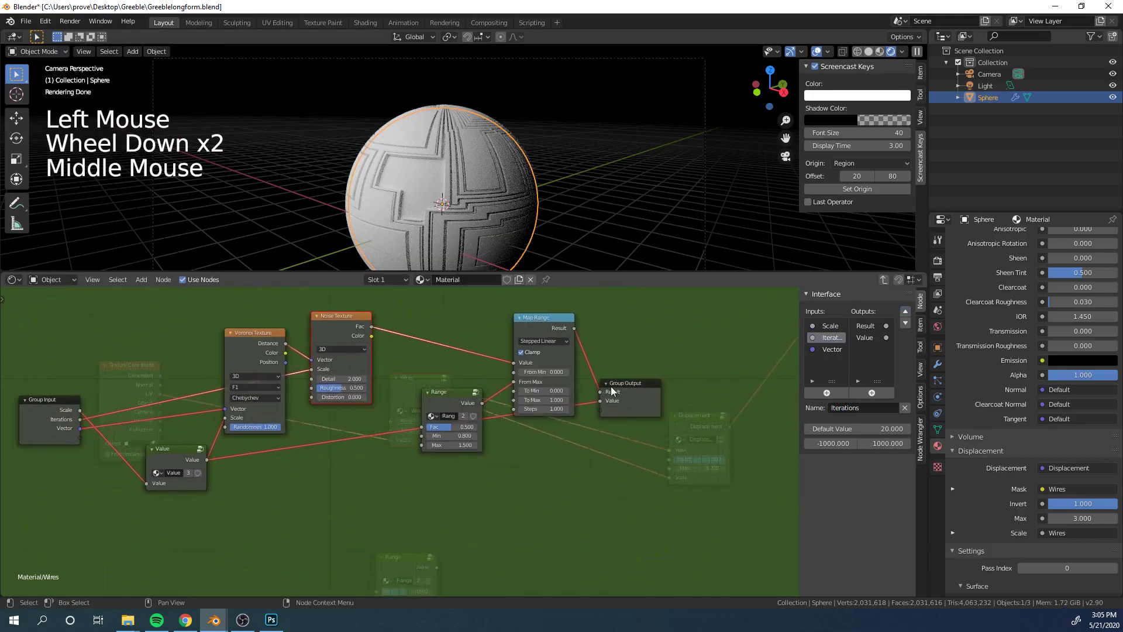
{"action": "left_click_drag", "start_coordinate": [612, 391], "coordinate": [639, 459]}
{"action": "left_click", "coordinate": [865, 406]}
{"action": "type", "text": "Scale"}
{"action": "key", "text": "Return"}
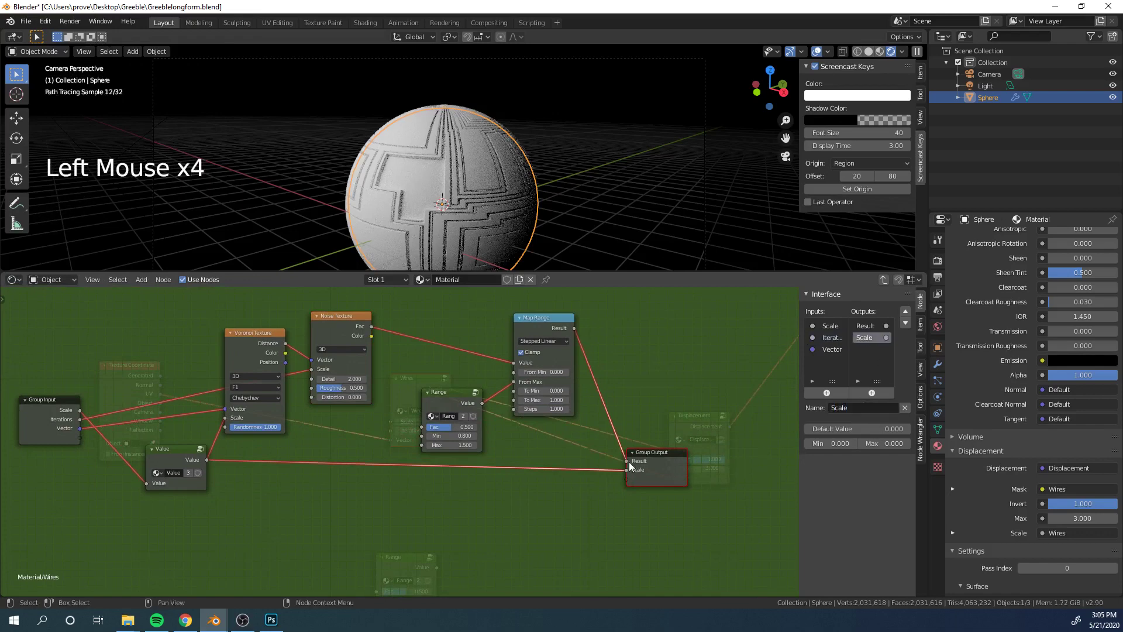
Create a colour group output using a temporary MixRGB node, and feed the Map Range's Result into it instead
{"action": "middle_click_drag", "start_coordinate": [685, 365], "coordinate": [513, 358]}
{"action": "left_click", "coordinate": [512, 358]}
{"action": "key", "text": "shift+a"}
{"action": "type", "text": "mix"}
{"action": "key", "text": "Down"}
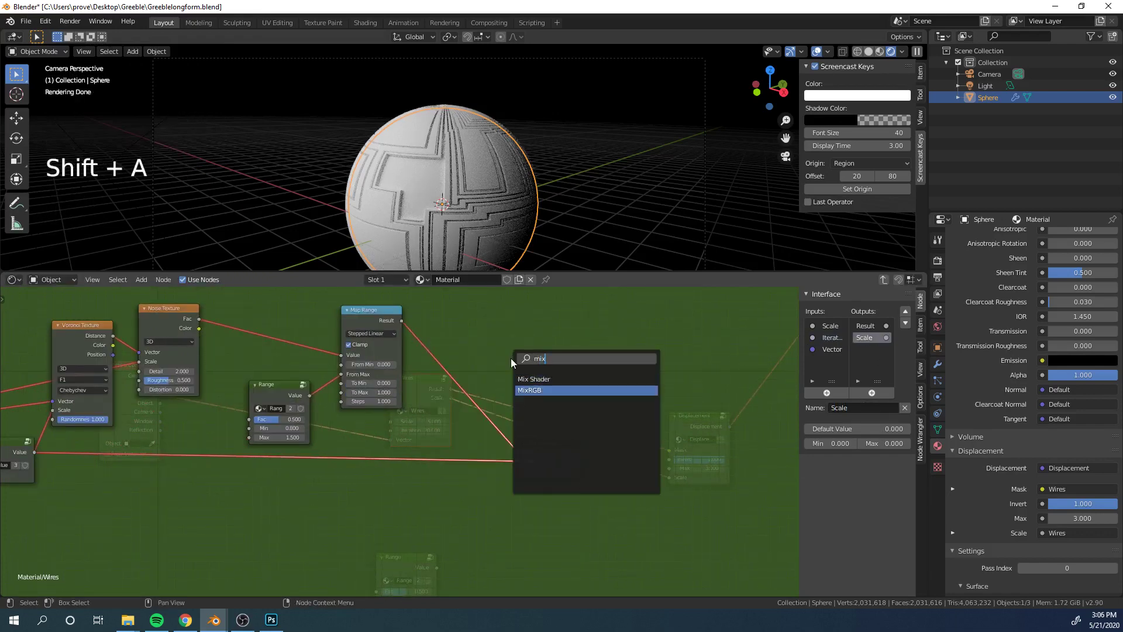
{"action": "key", "text": "Return"}
{"action": "left_click", "coordinate": [499, 336]}
{"action": "left_click_drag", "start_coordinate": [559, 351], "coordinate": [522, 464]}
{"action": "left_click", "coordinate": [517, 454]}
{"action": "key", "text": "x"}
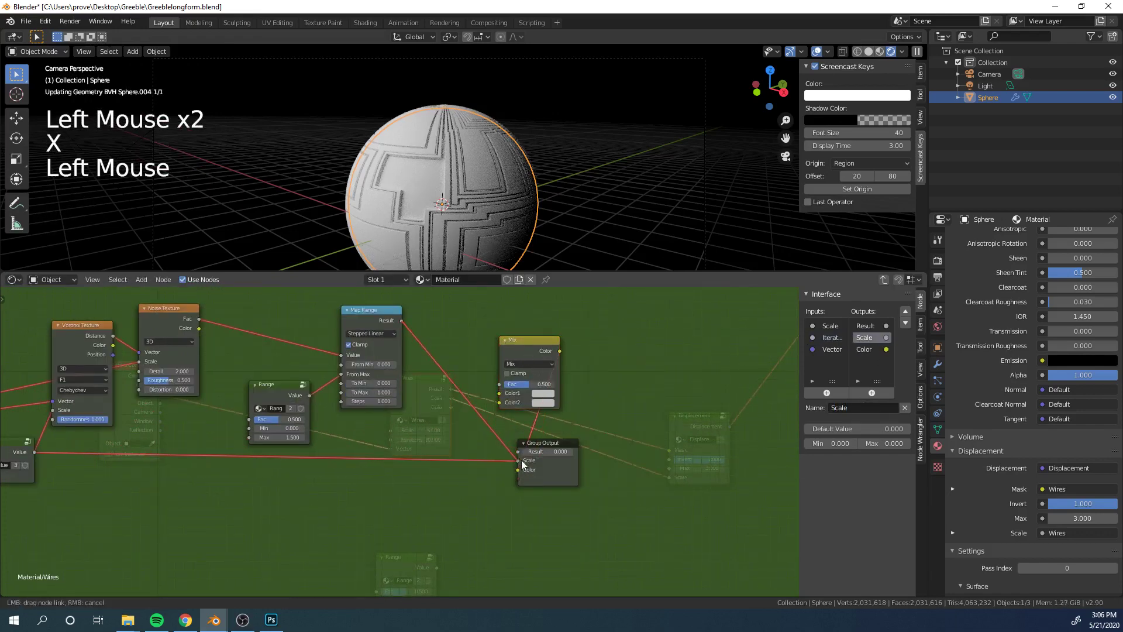
Remove the unused Result output from the group and rename the Color output as Mask
{"action": "left_click", "coordinate": [865, 328]}
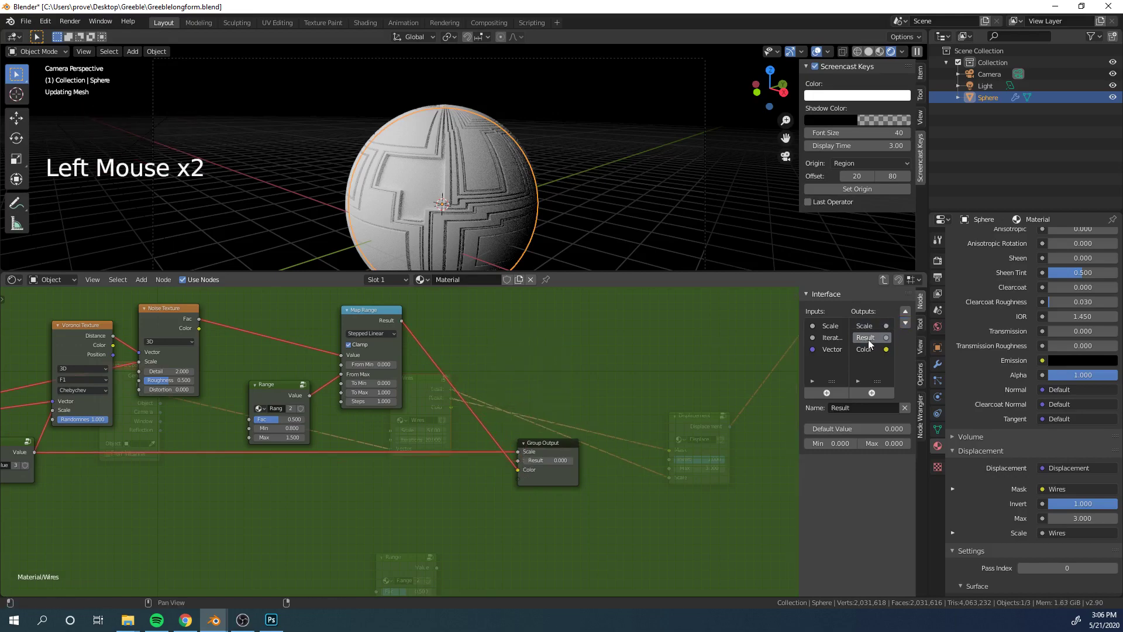
{"action": "left_click", "coordinate": [868, 328]}
{"action": "scroll", "coordinate": [590, 420], "scroll_direction": "down", "scroll_amount": 2}
{"action": "middle_click_drag", "start_coordinate": [589, 420], "coordinate": [623, 408]}
{"action": "left_click", "coordinate": [868, 337]}
{"action": "left_click", "coordinate": [905, 408]}
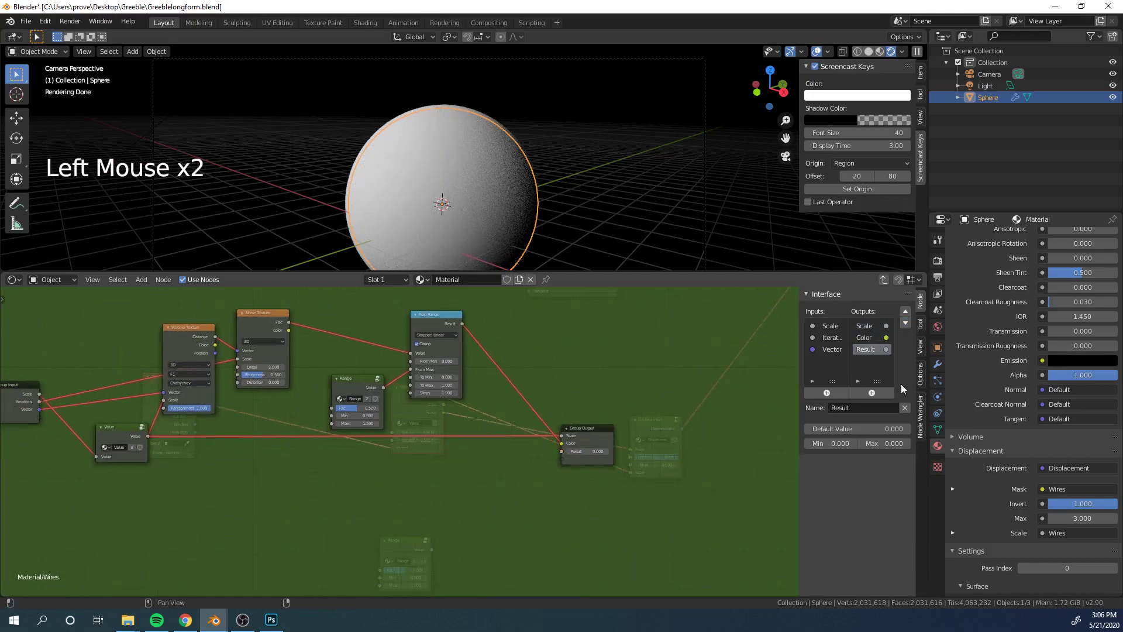
{"action": "left_click", "coordinate": [864, 338]}
{"action": "key", "text": "Return"}
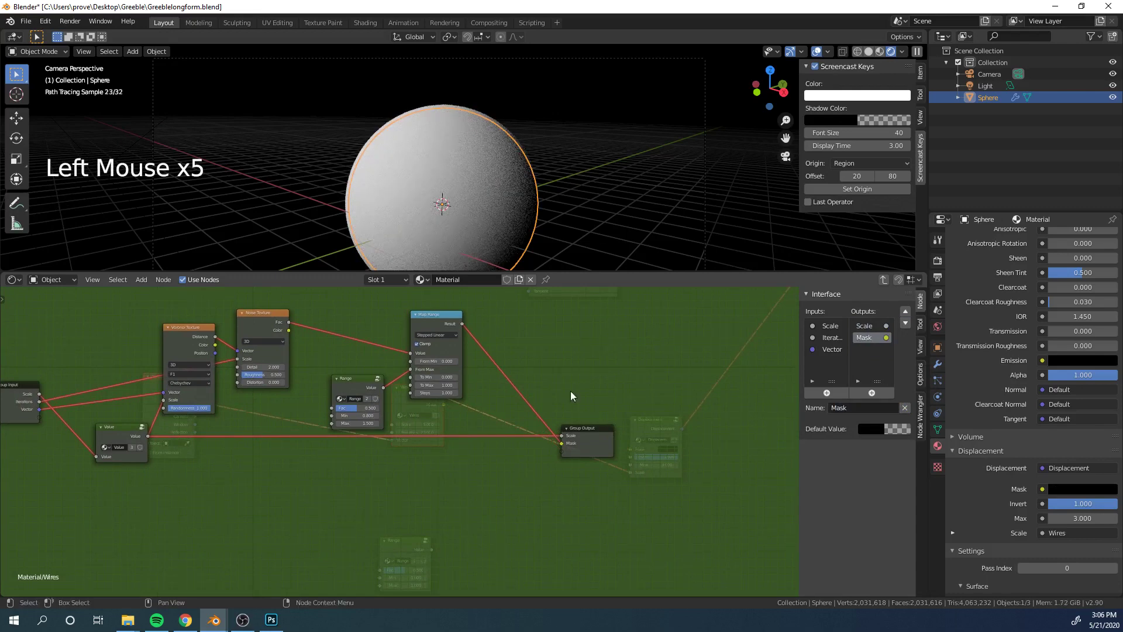
Expose the Range group's Fac as a group input named Offset, placed above Vector
{"action": "scroll", "coordinate": [490, 396], "scroll_direction": "down", "scroll_amount": 2}
{"action": "scroll", "coordinate": [591, 408], "scroll_direction": "up", "scroll_amount": 6}
{"action": "middle_click_drag", "start_coordinate": [490, 397], "coordinate": [629, 397]}
{"action": "scroll", "coordinate": [574, 406], "scroll_direction": "down", "scroll_amount": 2}
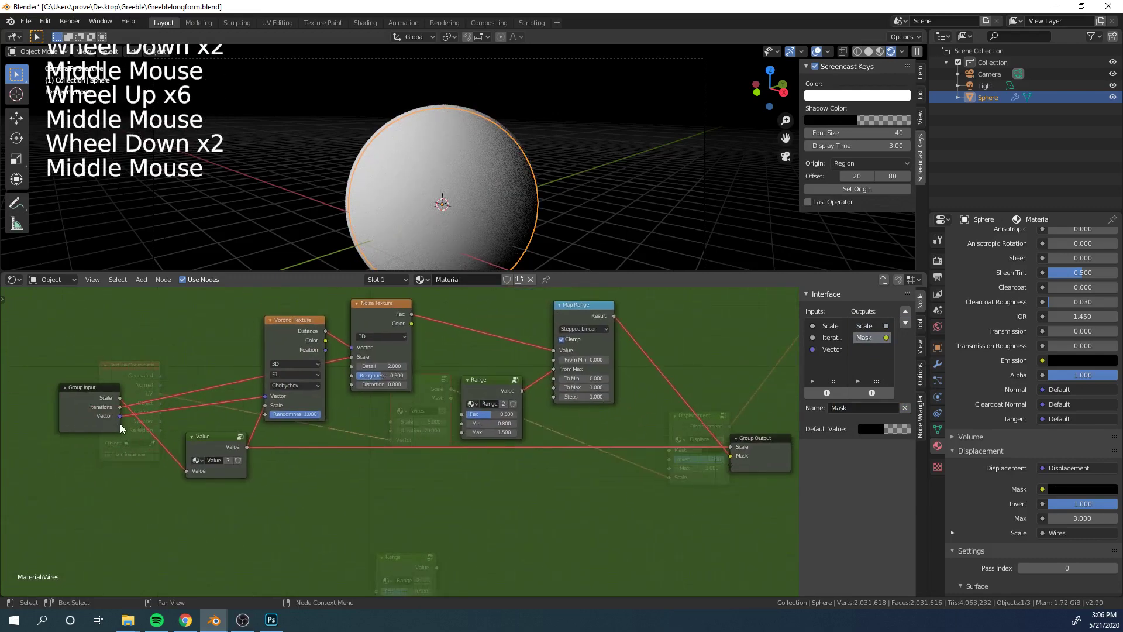
{"action": "left_click_drag", "start_coordinate": [120, 416], "coordinate": [474, 416]}
{"action": "left_click", "coordinate": [834, 359]}
{"action": "left_click", "coordinate": [866, 408]}
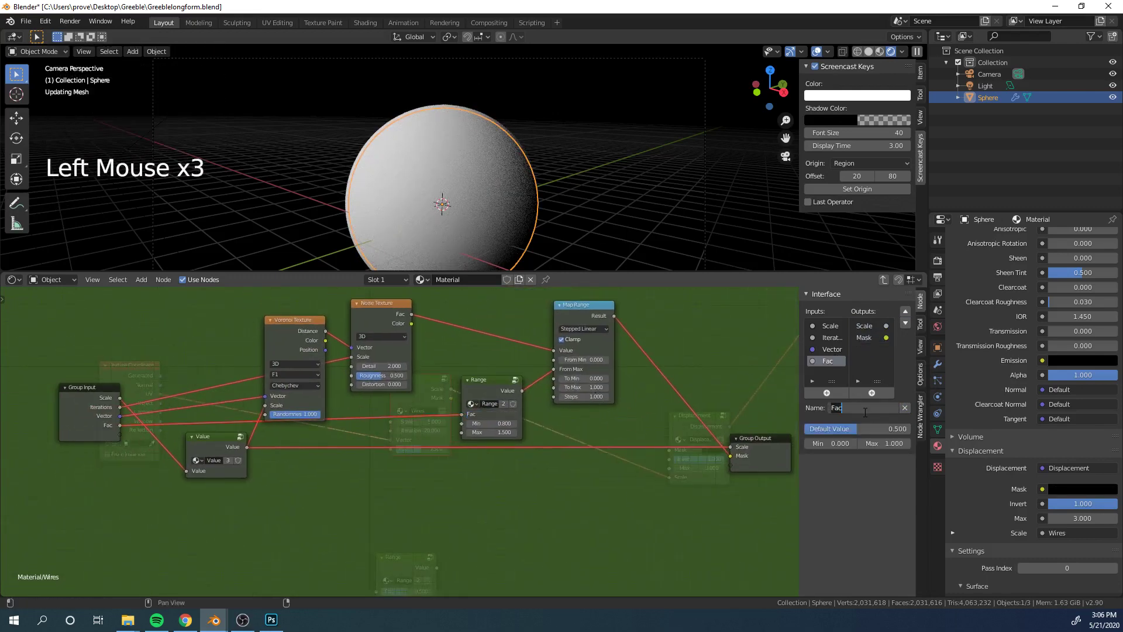
{"action": "type", "text": "Offset"}
{"action": "middle_click_drag", "start_coordinate": [572, 405], "coordinate": [616, 397]}
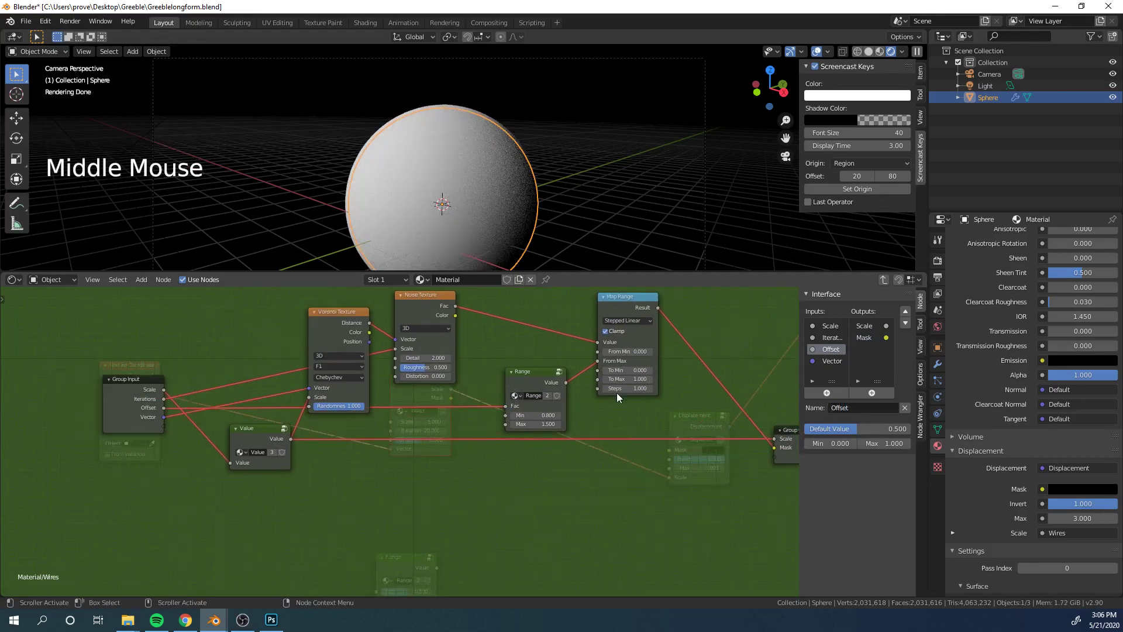
Leave the Wires group and connect its Mask output to the Displacement group's Mask input
{"action": "left_click", "coordinate": [610, 402]}
{"action": "key", "text": "Tab"}
{"action": "scroll", "coordinate": [545, 425], "scroll_direction": "up", "scroll_amount": 3}
{"action": "scroll", "coordinate": [546, 424], "scroll_direction": "down", "scroll_amount": 2}
{"action": "middle_click_drag", "start_coordinate": [546, 425], "coordinate": [491, 400]}
{"action": "left_click_drag", "start_coordinate": [432, 392], "coordinate": [526, 402]}
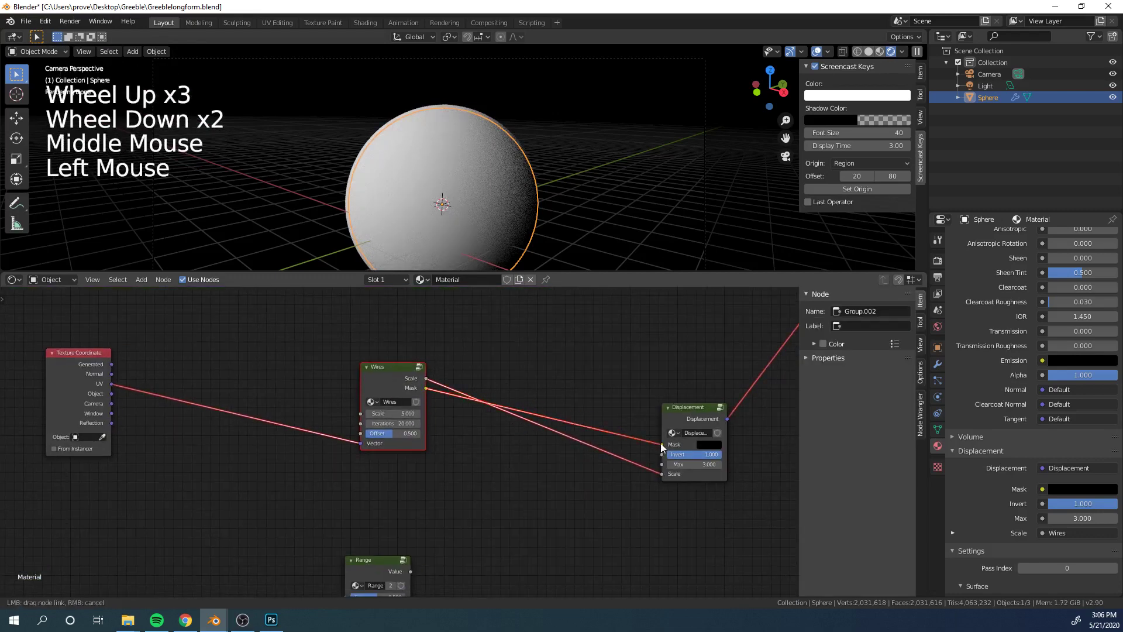
{"action": "left_click_drag", "start_coordinate": [608, 421], "coordinate": [605, 413]}
{"action": "scroll", "coordinate": [605, 413], "scroll_direction": "up", "scroll_amount": 1}
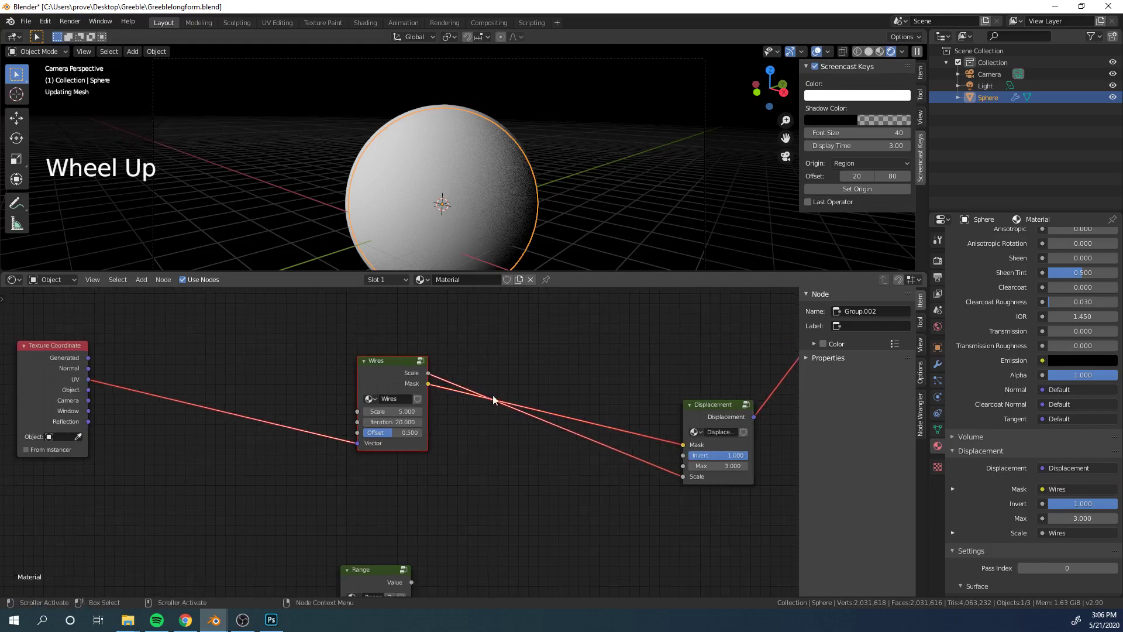
Move the Mask output above Scale in the Wires group's outputs and return to the main material
{"action": "scroll", "coordinate": [397, 360], "scroll_direction": "up", "scroll_amount": 1}
{"action": "left_click", "coordinate": [398, 360]}
{"action": "key", "text": "Tab"}
{"action": "double_click", "coordinate": [865, 338]}
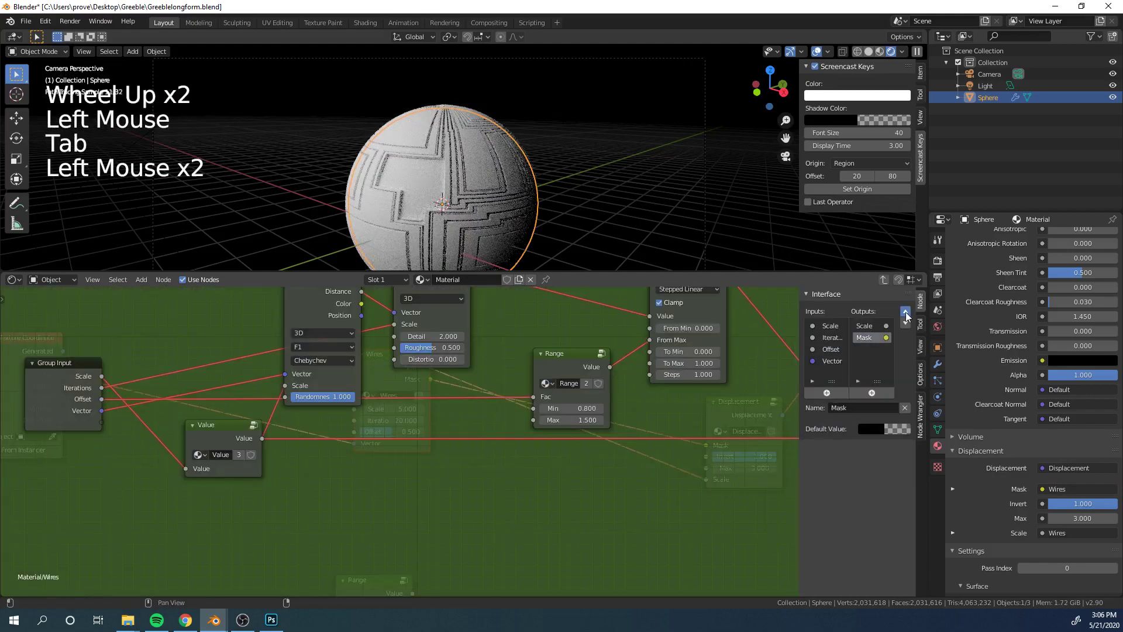
{"action": "left_click", "coordinate": [640, 512]}
{"action": "key", "text": "Tab"}
Place the Displacement group beside the Wires group and check the line pattern on the sphere
{"action": "scroll", "coordinate": [631, 493], "scroll_direction": "down", "scroll_amount": 4}
{"action": "middle_click_drag", "start_coordinate": [631, 493], "coordinate": [587, 407]}
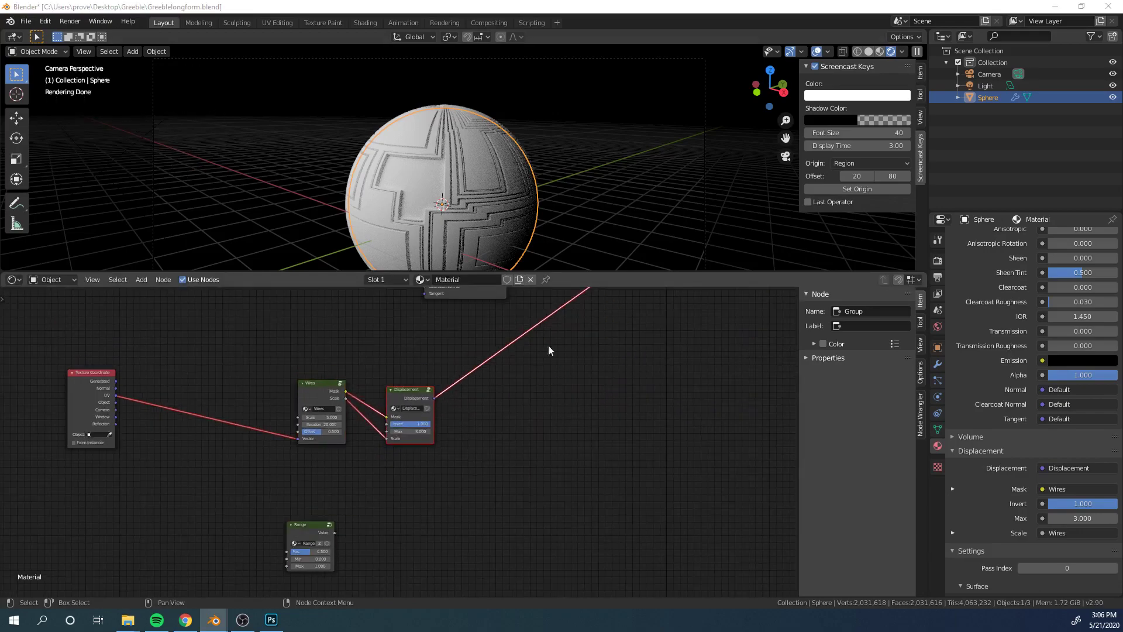
{"action": "scroll", "coordinate": [497, 223], "scroll_direction": "down", "scroll_amount": 2}
{"action": "middle_click_drag", "start_coordinate": [498, 223], "coordinate": [486, 192]}
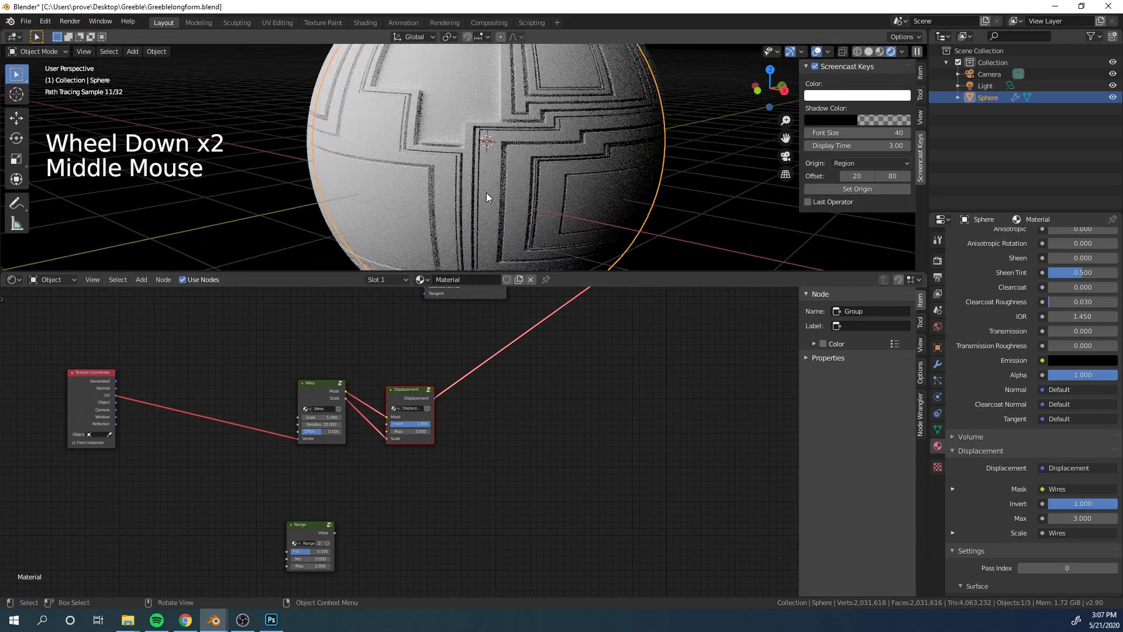
{"action": "scroll", "coordinate": [486, 191], "scroll_direction": "down", "scroll_amount": 3}
{"action": "scroll", "coordinate": [444, 410], "scroll_direction": "down", "scroll_amount": 3}
Arrange the Wires and Displacement groups side by side and move the pair up to make room below
{"action": "middle_click_drag", "start_coordinate": [444, 409], "coordinate": [514, 402]}
{"action": "scroll", "coordinate": [444, 361], "scroll_direction": "up", "scroll_amount": 6}
{"action": "left_click_drag", "start_coordinate": [445, 360], "coordinate": [333, 374]}
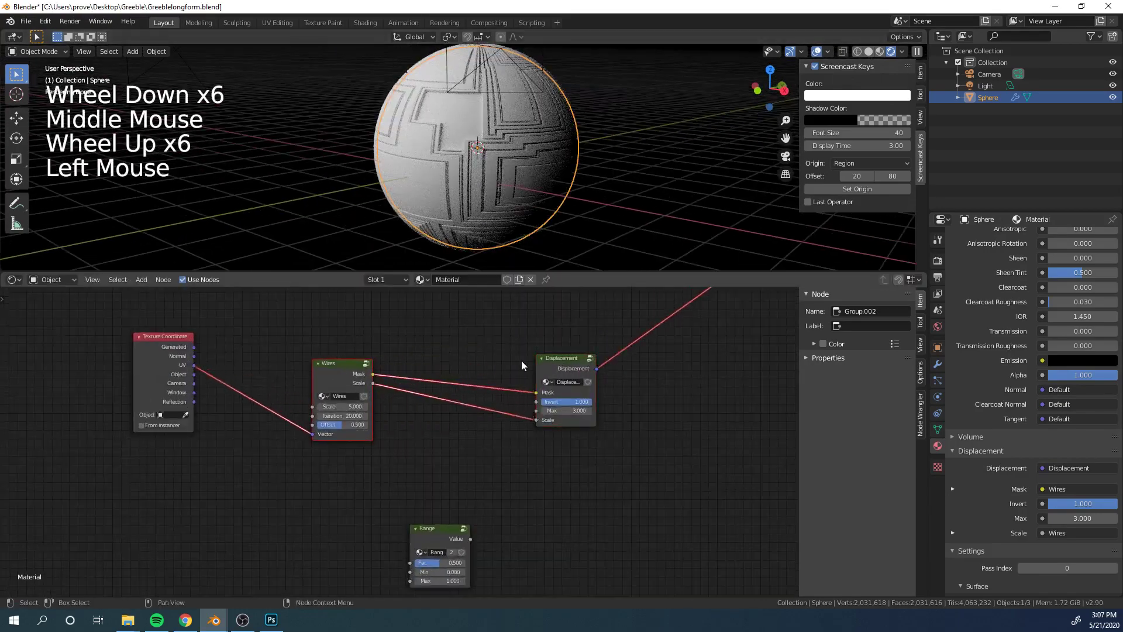
{"action": "left_click_drag", "start_coordinate": [555, 417], "coordinate": [421, 401]}
{"action": "middle_click_drag", "start_coordinate": [421, 402], "coordinate": [456, 397]}
{"action": "key", "text": "a"}
{"action": "key", "text": "a"}
{"action": "key", "text": "a"}
{"action": "key", "text": "b"}
{"action": "left_click_drag", "start_coordinate": [457, 398], "coordinate": [380, 410]}
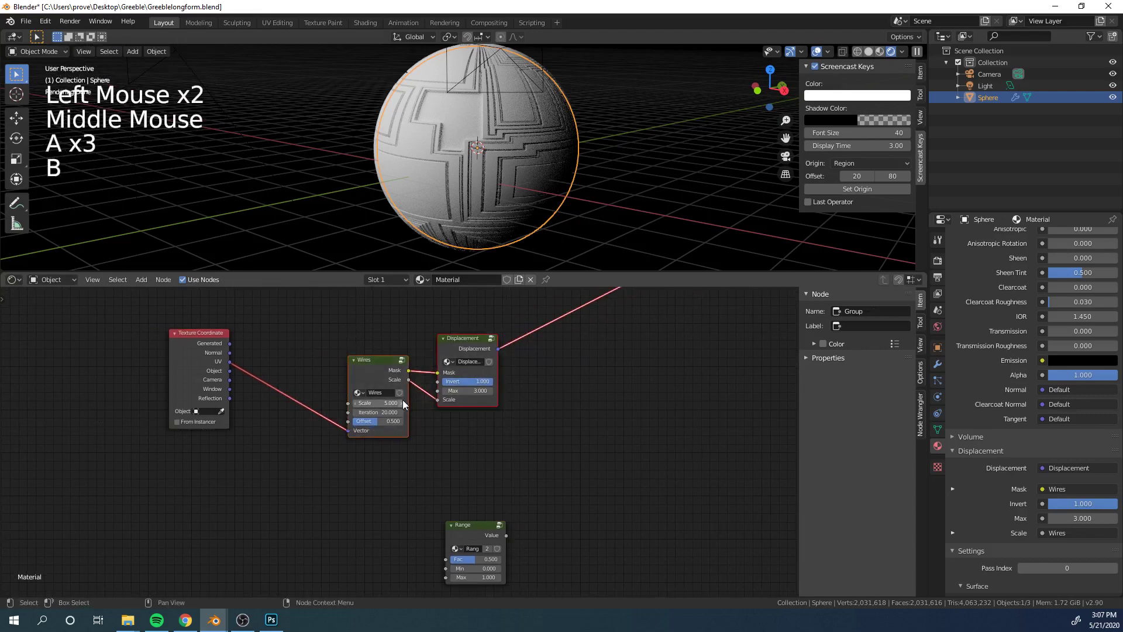
{"action": "key", "text": "g"}
{"action": "left_click", "coordinate": [409, 338]}
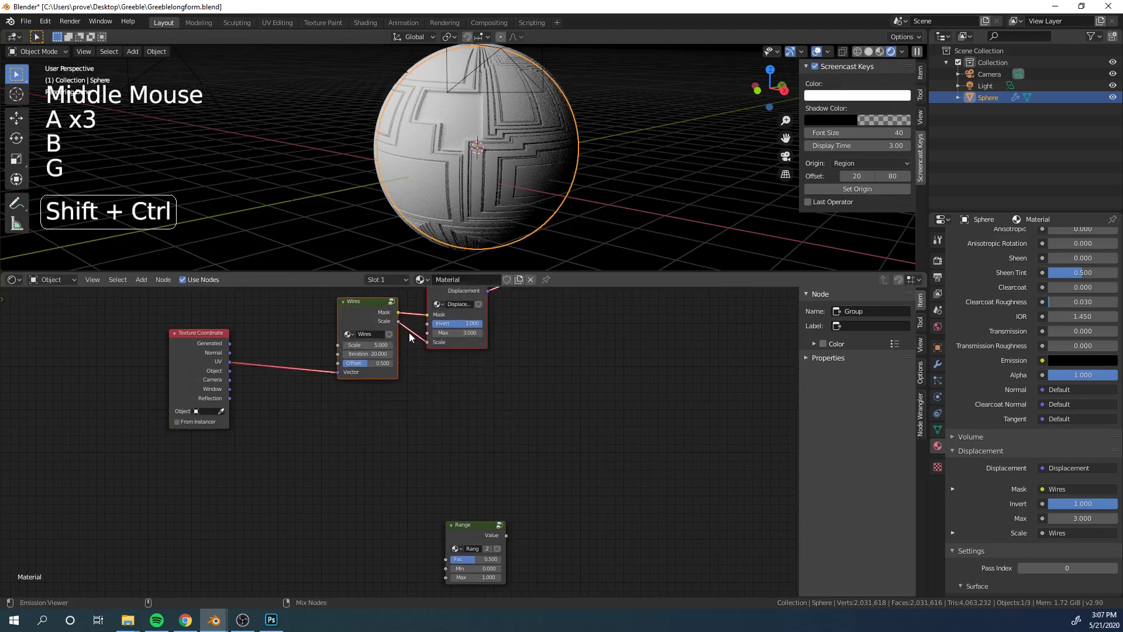
Duplicate the Wires and Displacement pair with its input links, place it below, and preview the duplicated Displacement output
{"action": "key", "text": "ctrl+shift+d"}
{"action": "left_click", "coordinate": [419, 406]}
{"action": "left_click", "coordinate": [459, 380], "text": "ctrl+shift"}
{"action": "scroll", "coordinate": [459, 380], "scroll_direction": "down", "scroll_amount": 3}
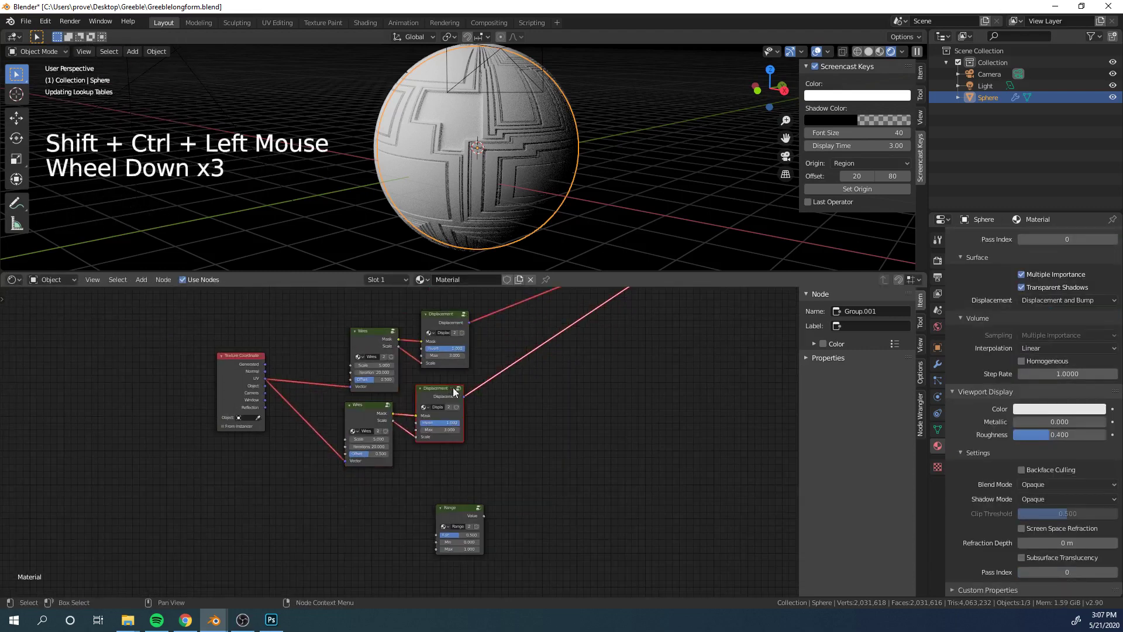
{"action": "scroll", "coordinate": [456, 392], "scroll_direction": "down", "scroll_amount": 1}
{"action": "middle_click_drag", "start_coordinate": [456, 392], "coordinate": [442, 414]}
{"action": "scroll", "coordinate": [442, 414], "scroll_direction": "up", "scroll_amount": 12}
Set the duplicated Wires group's Scale to 10 and Iterations to 40
{"action": "left_click_drag", "start_coordinate": [380, 445], "coordinate": [409, 449]}
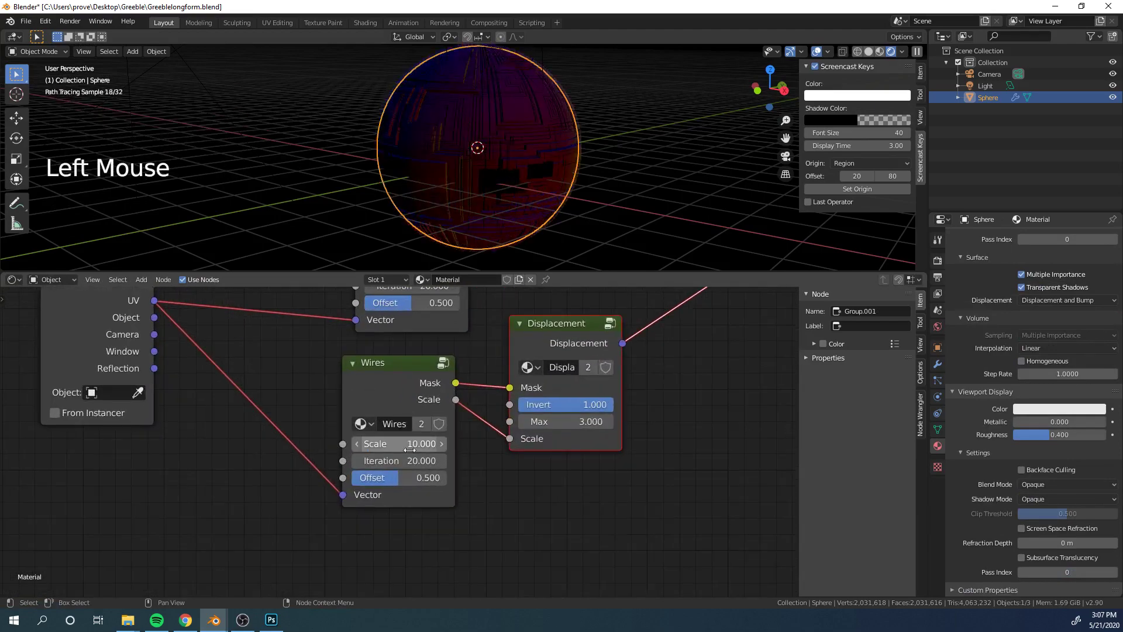
{"action": "left_click", "coordinate": [404, 460]}
{"action": "type", "text": "40"}
{"action": "key", "text": "Return"}
Try Scale values of 2 and 3 on the duplicated Wires group
{"action": "scroll", "coordinate": [392, 450], "scroll_direction": "up", "scroll_amount": 6}
{"action": "left_click", "coordinate": [391, 449]}
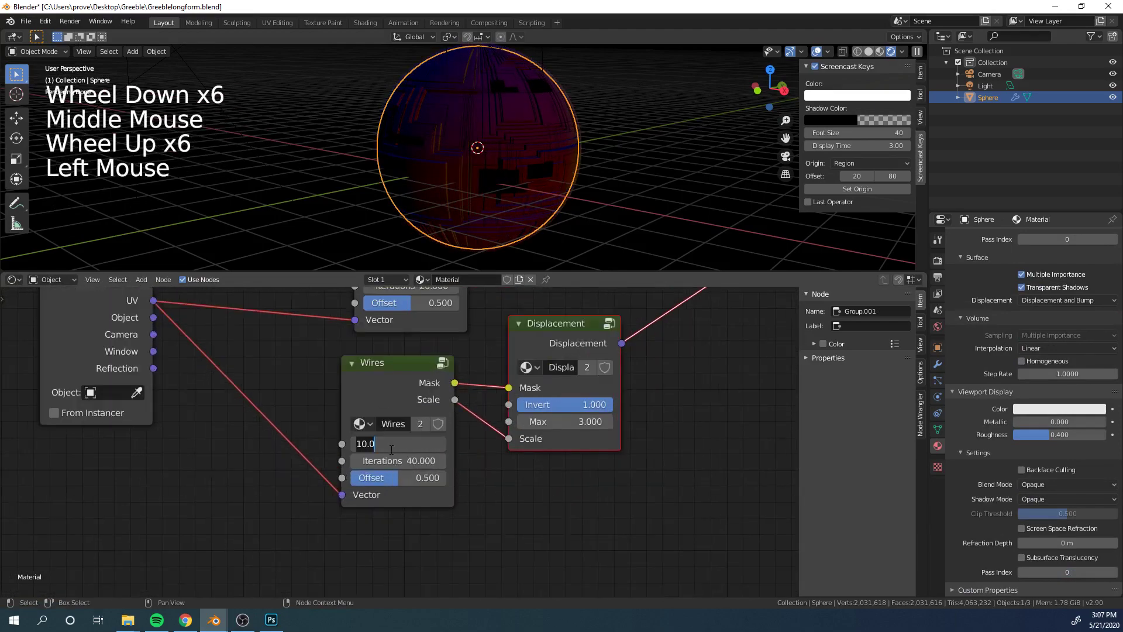
{"action": "type", "text": "2"}
{"action": "key", "text": "Return"}
{"action": "left_click", "coordinate": [393, 447]}
{"action": "type", "text": "3"}
{"action": "key", "text": "Return"}
Set the duplicated Wires group's Offset to 0.425 and its Scale to 10
{"action": "left_click_drag", "start_coordinate": [398, 479], "coordinate": [422, 478]}
{"action": "left_click", "coordinate": [407, 445]}
{"action": "type", "text": "10"}
{"action": "key", "text": "Return"}
Add a Vector Math node set to Add onto the first Displacement group's output link
{"action": "scroll", "coordinate": [475, 423], "scroll_direction": "down", "scroll_amount": 12}
{"action": "middle_click_drag", "start_coordinate": [462, 409], "coordinate": [476, 378]}
{"action": "scroll", "coordinate": [475, 423], "scroll_direction": "down", "scroll_amount": 3}
{"action": "scroll", "coordinate": [455, 439], "scroll_direction": "up", "scroll_amount": 6}
{"action": "scroll", "coordinate": [476, 378], "scroll_direction": "up", "scroll_amount": 3}
{"action": "key", "text": "shift+a"}
{"action": "left_click", "coordinate": [476, 378]}
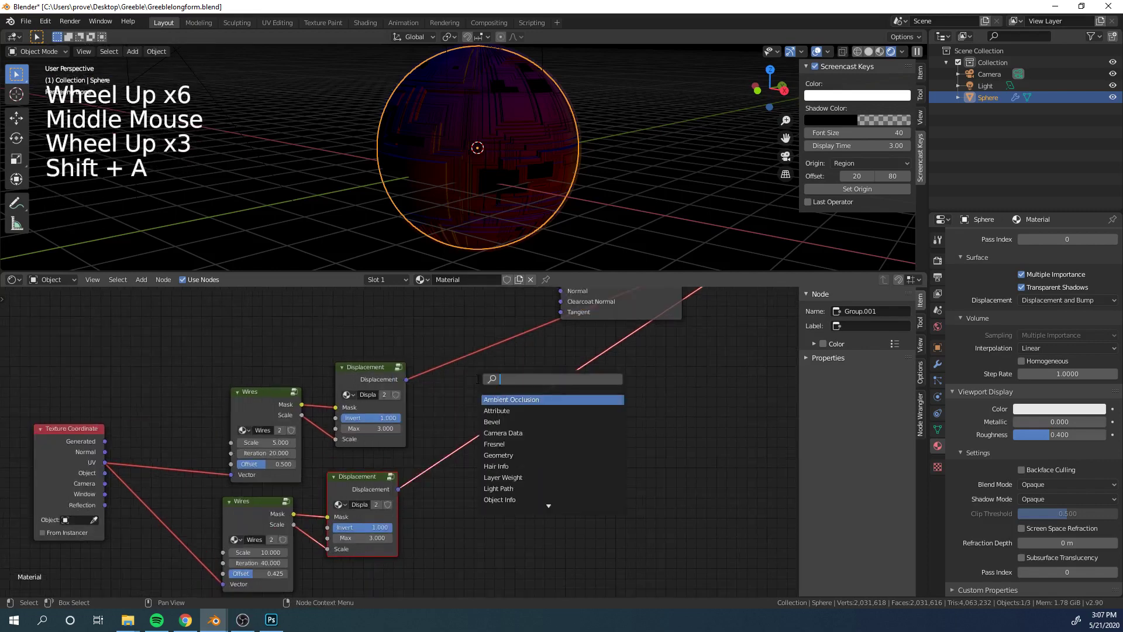
{"action": "type", "text": "vectorma"}
{"action": "key", "text": "BackSpace"}
{"action": "key", "text": "BackSpace"}
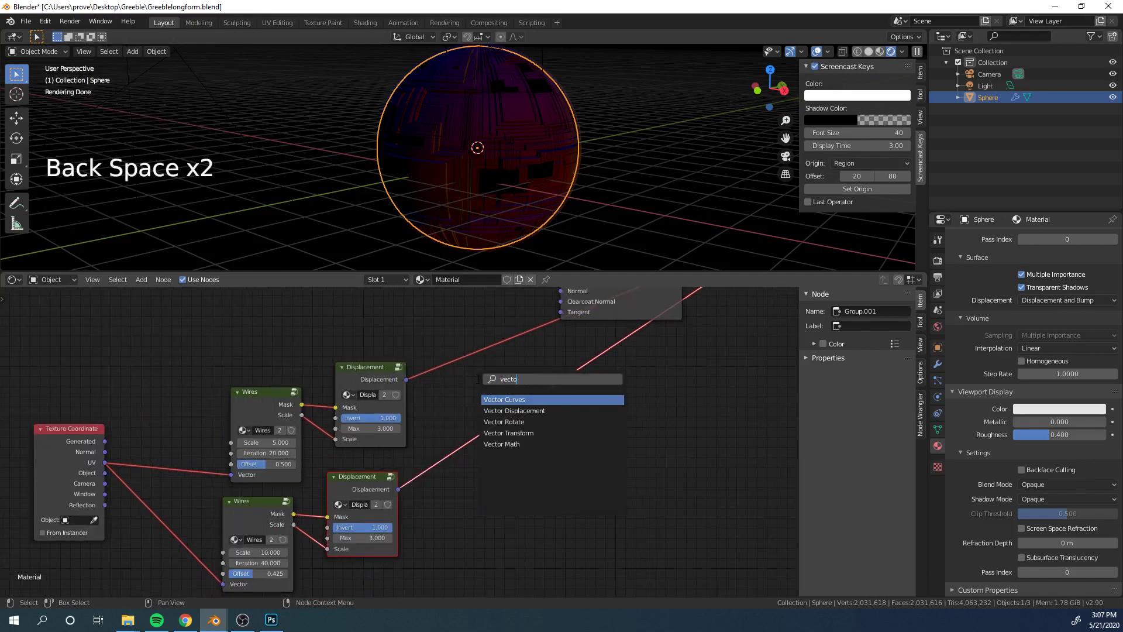
{"action": "key", "text": "Down"}
{"action": "key", "text": "Down"}
{"action": "key", "text": "Return"}
{"action": "left_click", "coordinate": [477, 378]}
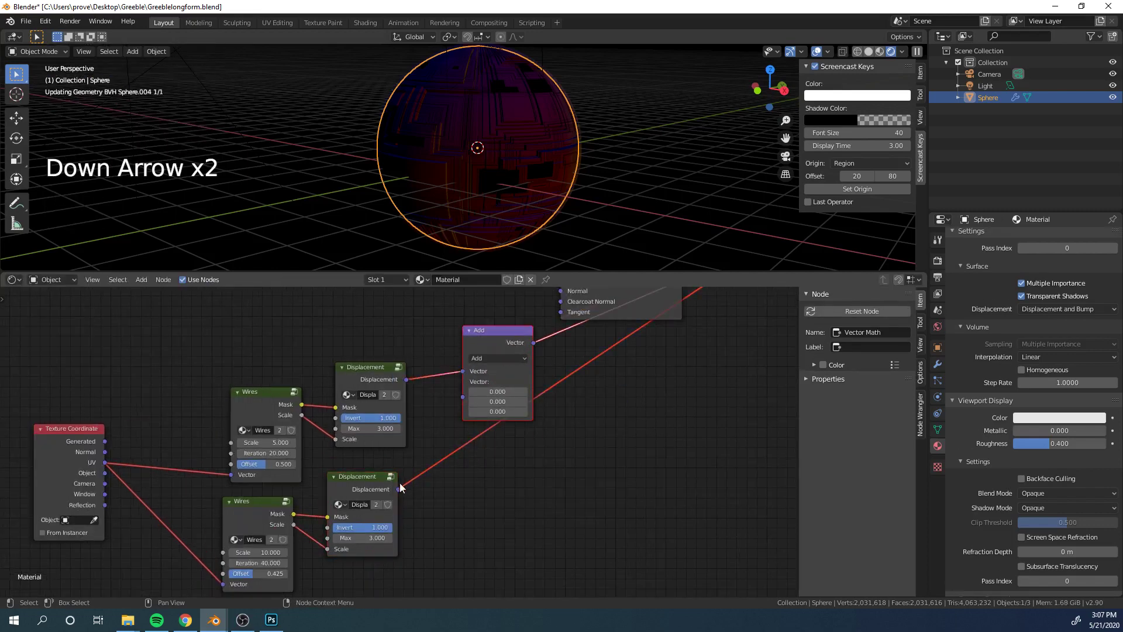
Link the duplicated Displacement output to the Add node's second vector input, reposition the node, and reconnect the Principled BSDF as the surface shader
{"action": "left_click_drag", "start_coordinate": [399, 488], "coordinate": [462, 397]}
{"action": "left_click", "coordinate": [497, 343]}
{"action": "left_click_drag", "start_coordinate": [496, 343], "coordinate": [514, 458]}
{"action": "scroll", "coordinate": [515, 457], "scroll_direction": "down", "scroll_amount": 11}
{"action": "middle_click_drag", "start_coordinate": [514, 457], "coordinate": [421, 550]}
{"action": "left_click", "coordinate": [470, 376], "text": "ctrl+shift"}
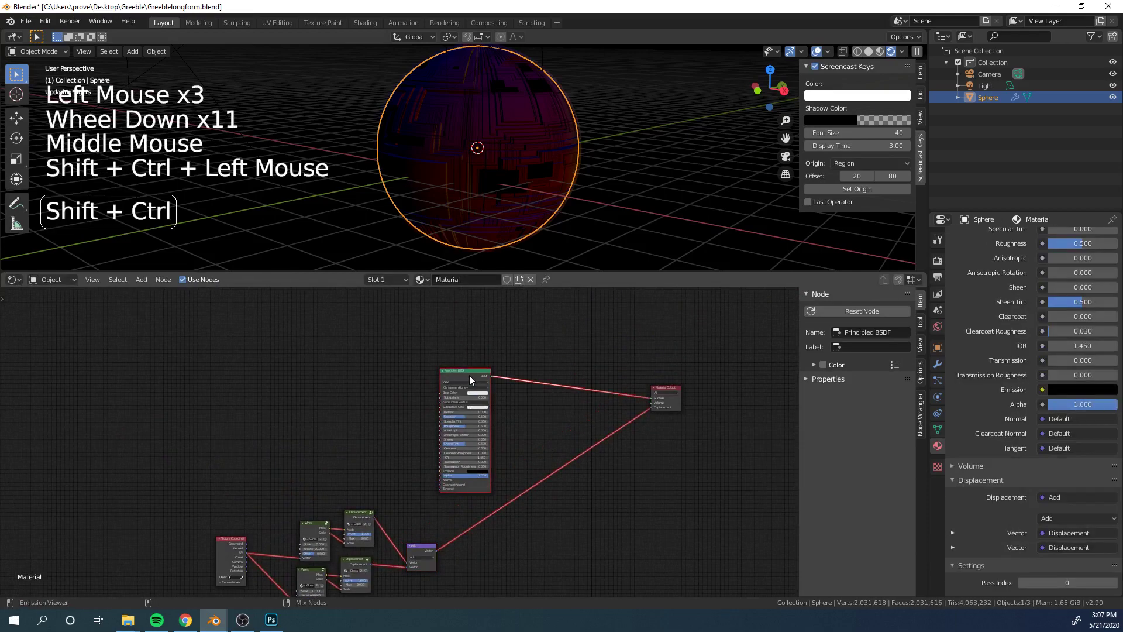
Set the duplicated Wires group's Scale to 30
{"action": "scroll", "coordinate": [469, 374], "scroll_direction": "down", "scroll_amount": 3}
{"action": "middle_click_drag", "start_coordinate": [469, 374], "coordinate": [410, 410]}
{"action": "scroll", "coordinate": [474, 328], "scroll_direction": "up", "scroll_amount": 10}
{"action": "scroll", "coordinate": [512, 352], "scroll_direction": "up", "scroll_amount": 4}
{"action": "scroll", "coordinate": [409, 409], "scroll_direction": "up", "scroll_amount": 7}
{"action": "left_click", "coordinate": [404, 411]}
{"action": "type", "text": "30"}
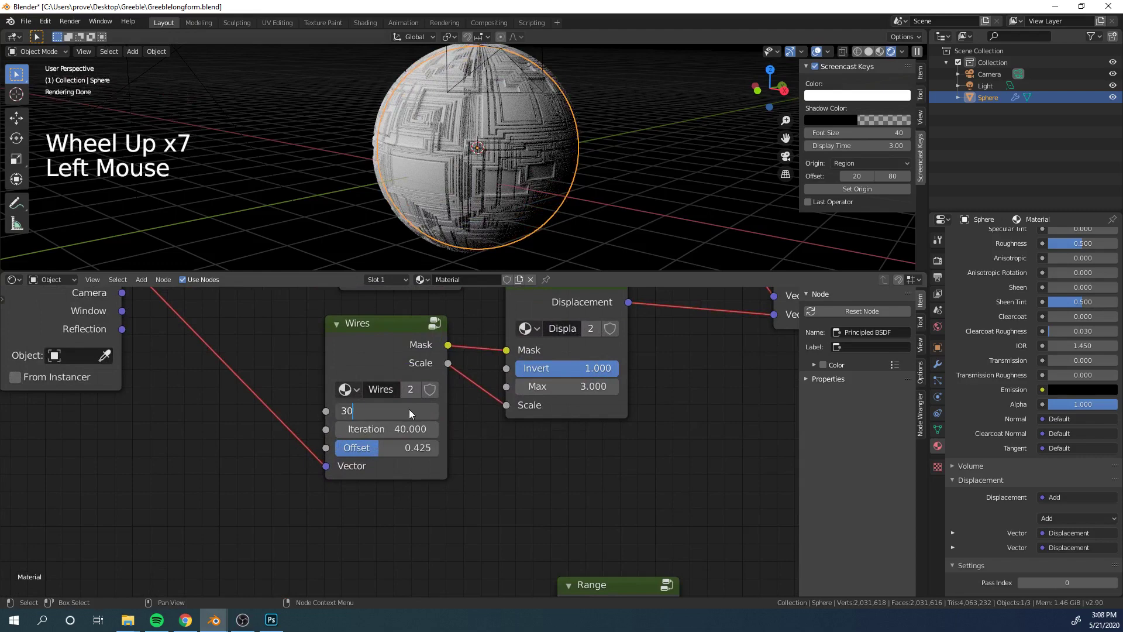
{"action": "key", "text": "Return"}
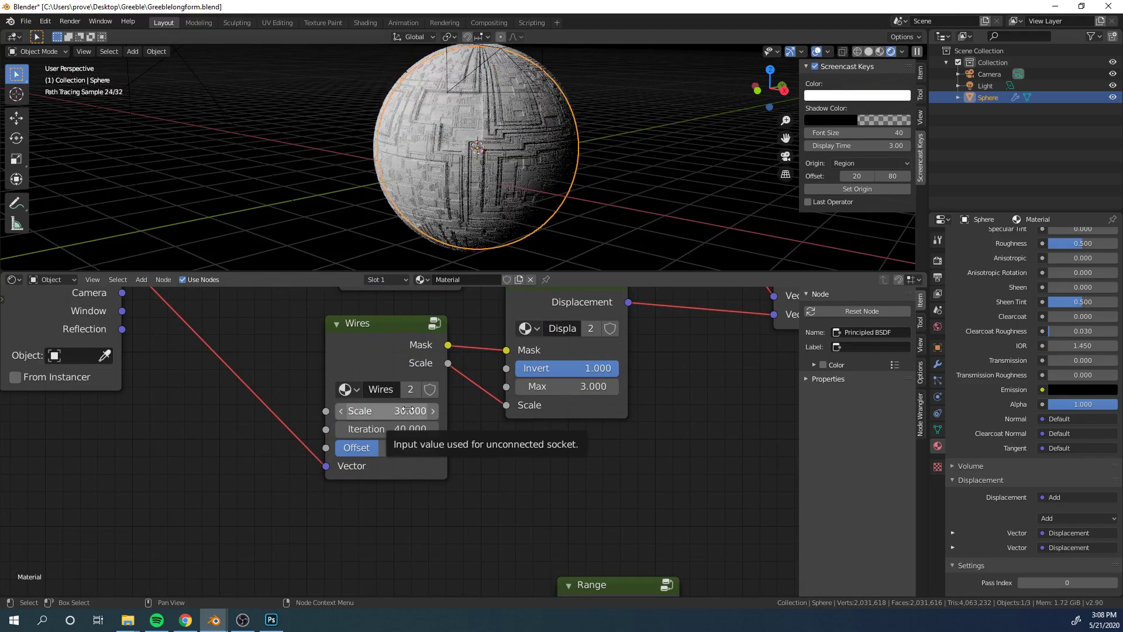
Set the duplicated Displacement group's Max to 10 and view the sphere through the camera
{"action": "scroll", "coordinate": [530, 419], "scroll_direction": "down", "scroll_amount": 3}
{"action": "middle_click_drag", "start_coordinate": [530, 418], "coordinate": [474, 455]}
{"action": "scroll", "coordinate": [474, 455], "scroll_direction": "up", "scroll_amount": 3}
{"action": "left_click", "coordinate": [479, 439]}
{"action": "type", "text": "10"}
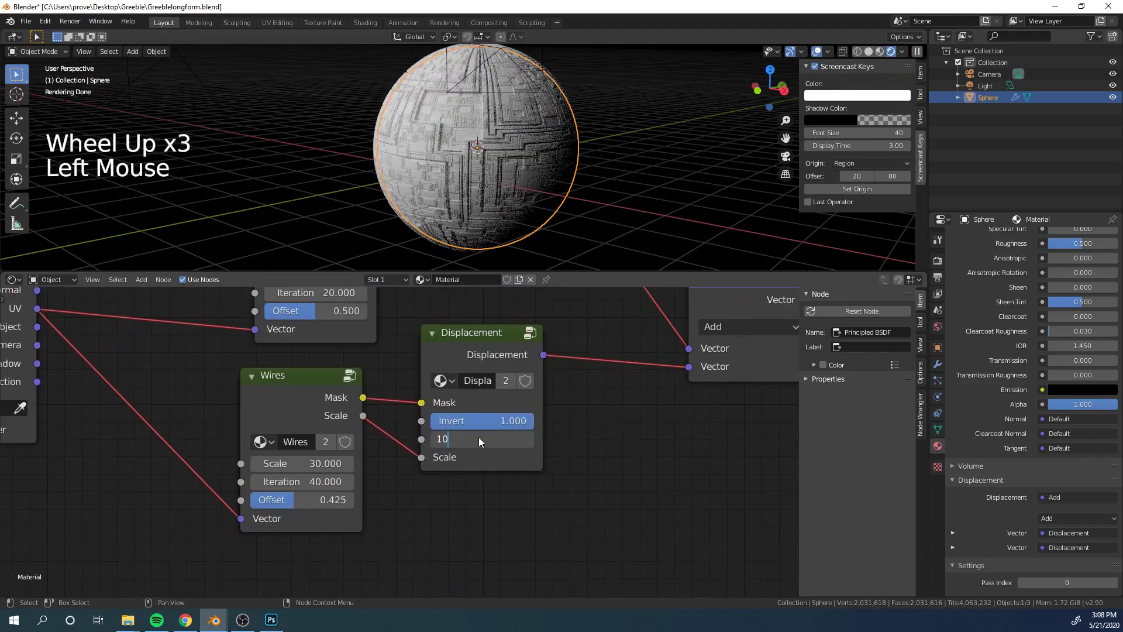
{"action": "key", "text": "Return"}
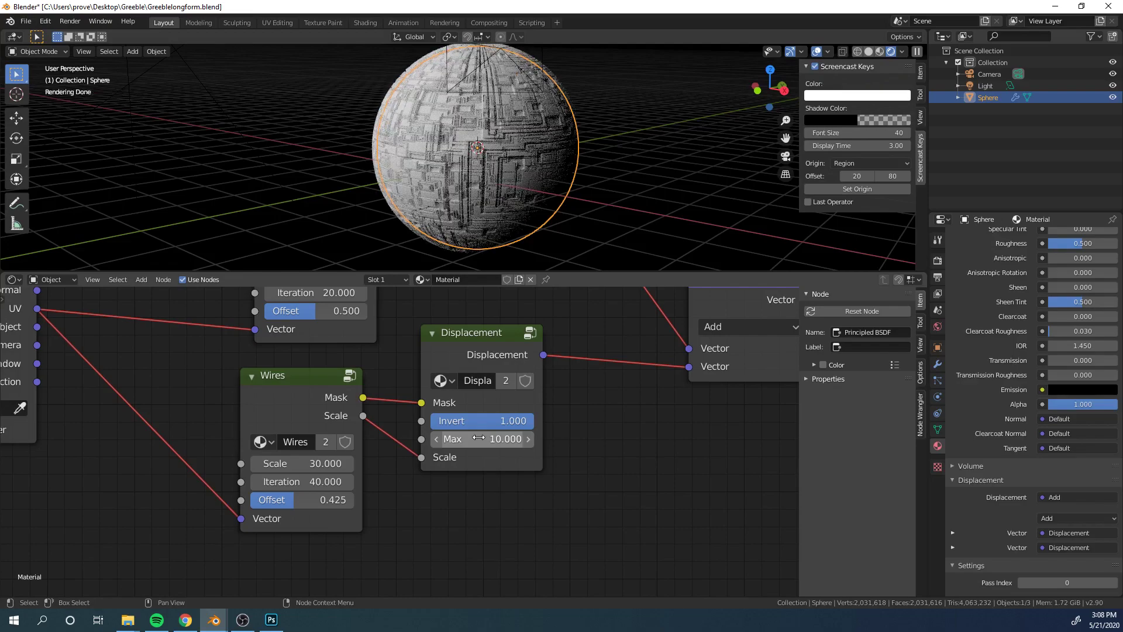
{"action": "middle_click_drag", "start_coordinate": [497, 228], "coordinate": [525, 155]}
{"action": "key", "text": "KP_0"}
{"action": "scroll", "coordinate": [466, 215], "scroll_direction": "up", "scroll_amount": 5}
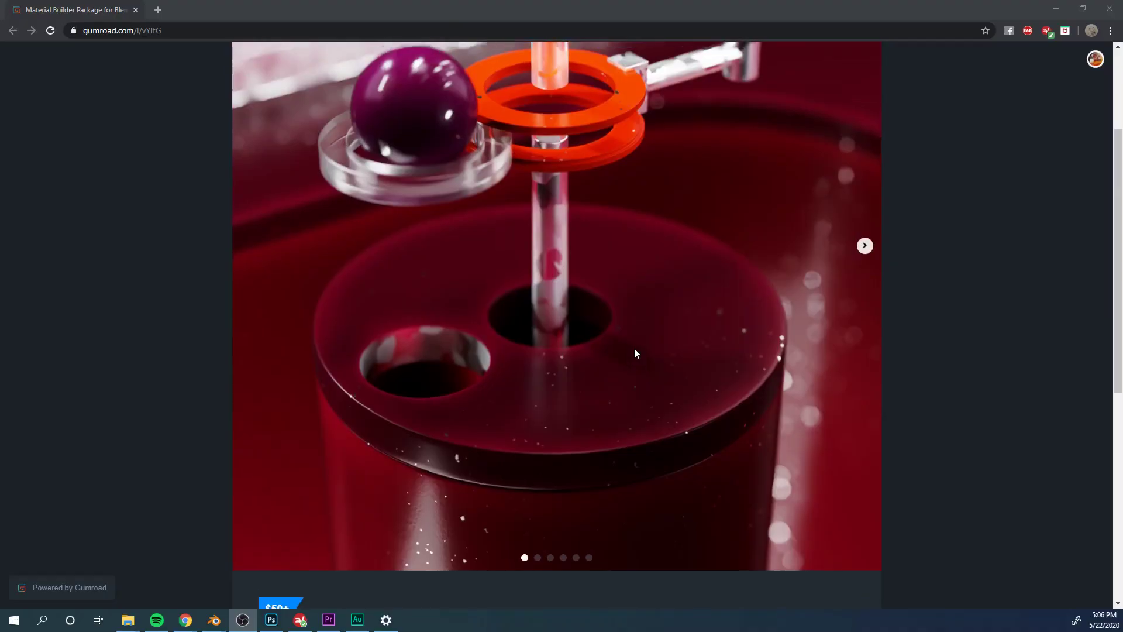
Browse the preview gallery on the Material Builder Package for Blender 2.83 product page
{"action": "left_click", "coordinate": [860, 298]}
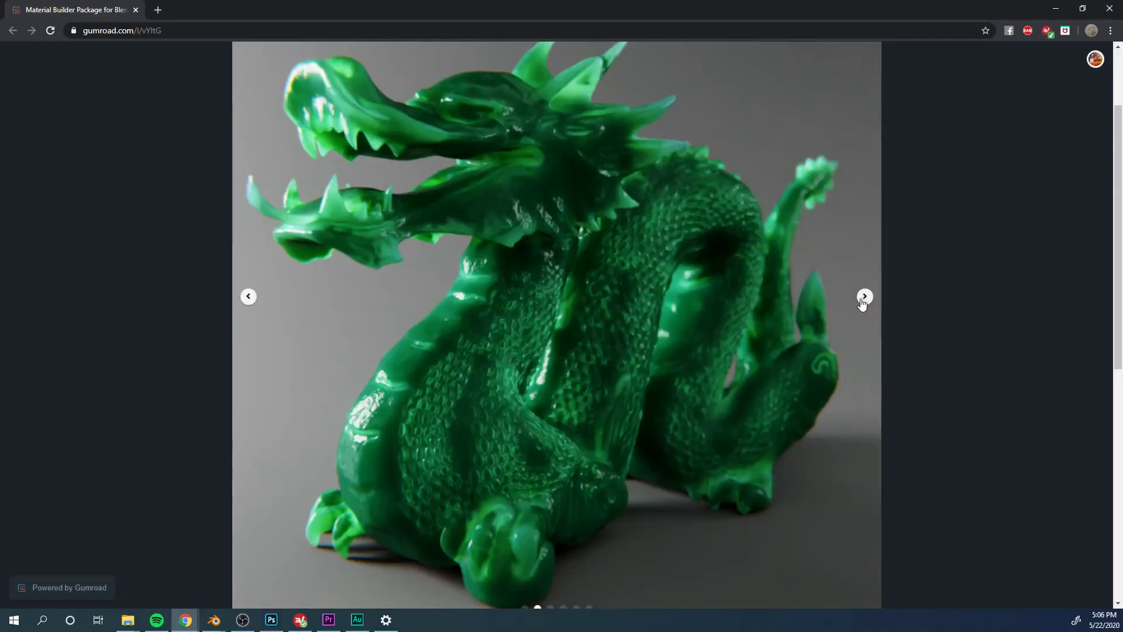
{"action": "left_click", "coordinate": [864, 297]}
{"action": "left_click", "coordinate": [864, 297]}
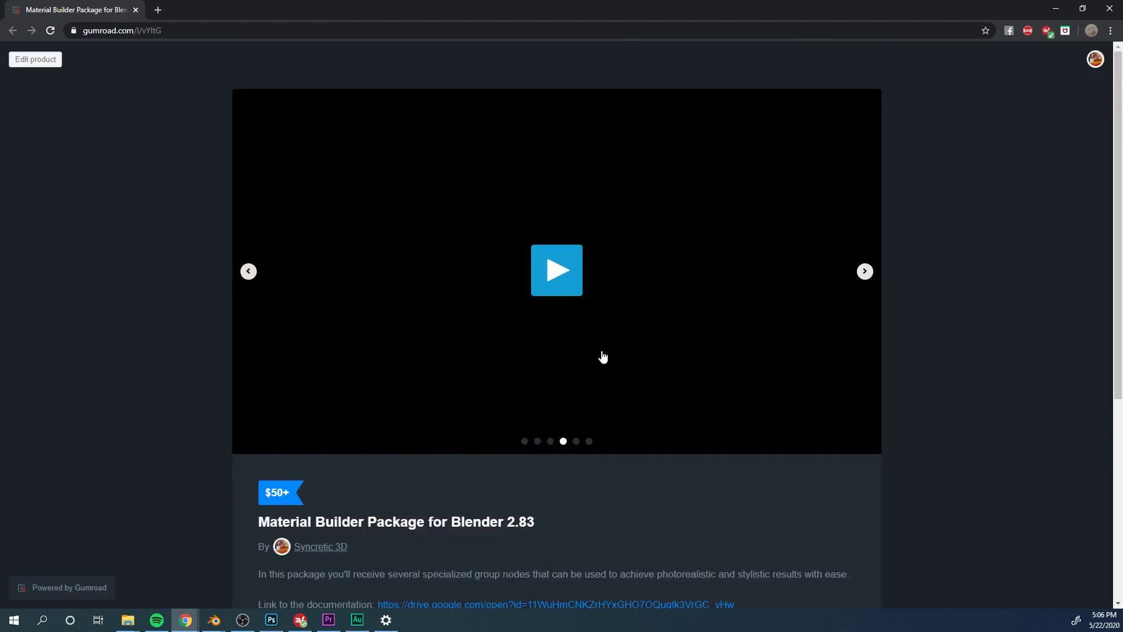
{"action": "left_click", "coordinate": [574, 318]}
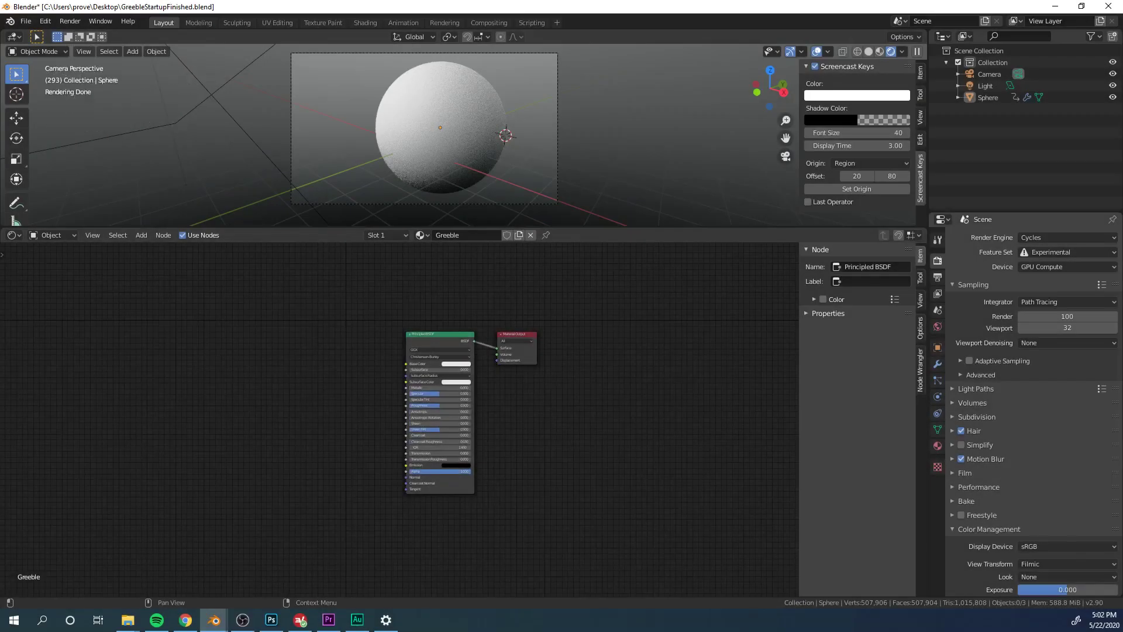
Append the Material datablock from MaterialBuilder-4_25_2020.blend with Fake User enabled
{"action": "left_click", "coordinate": [26, 21]}
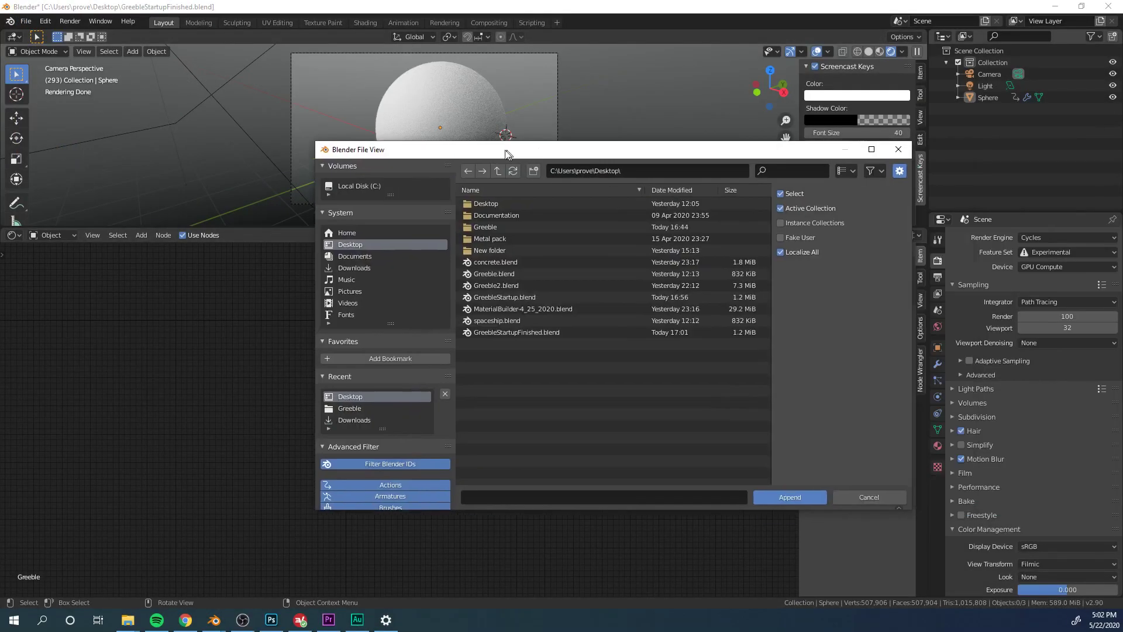
{"action": "double_click", "coordinate": [466, 304]}
{"action": "double_click", "coordinate": [457, 283]}
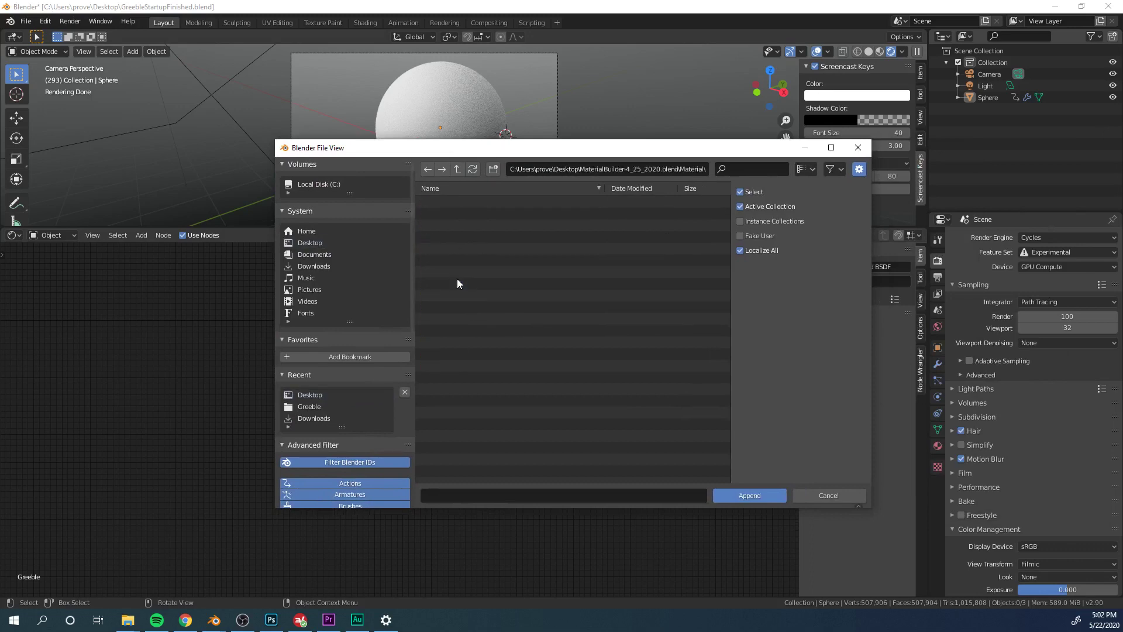
{"action": "left_click", "coordinate": [452, 213]}
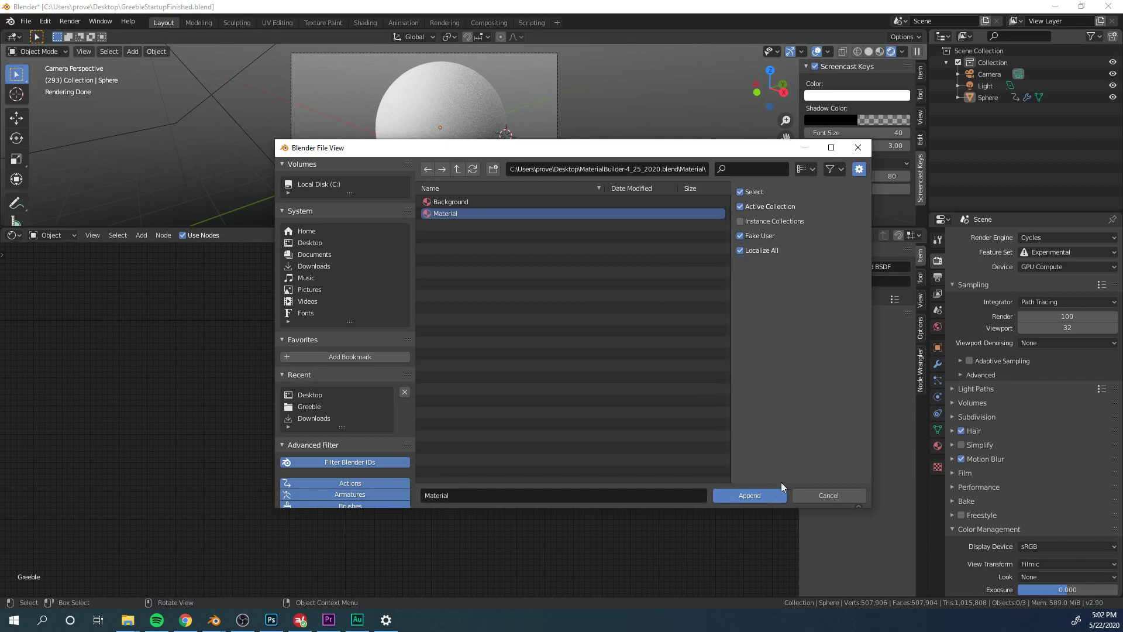
{"action": "left_click", "coordinate": [770, 494]}
Add the Plastic node group beside the Principled BSDF and connect it to the Material Output surface
{"action": "scroll", "coordinate": [527, 380], "scroll_direction": "down", "scroll_amount": 1}
{"action": "middle_click_drag", "start_coordinate": [509, 404], "coordinate": [521, 380]}
{"action": "middle_click_drag", "start_coordinate": [520, 380], "coordinate": [614, 328]}
{"action": "scroll", "coordinate": [456, 333], "scroll_direction": "up", "scroll_amount": 4}
{"action": "key", "text": "shift+a"}
{"action": "left_click", "coordinate": [455, 331]}
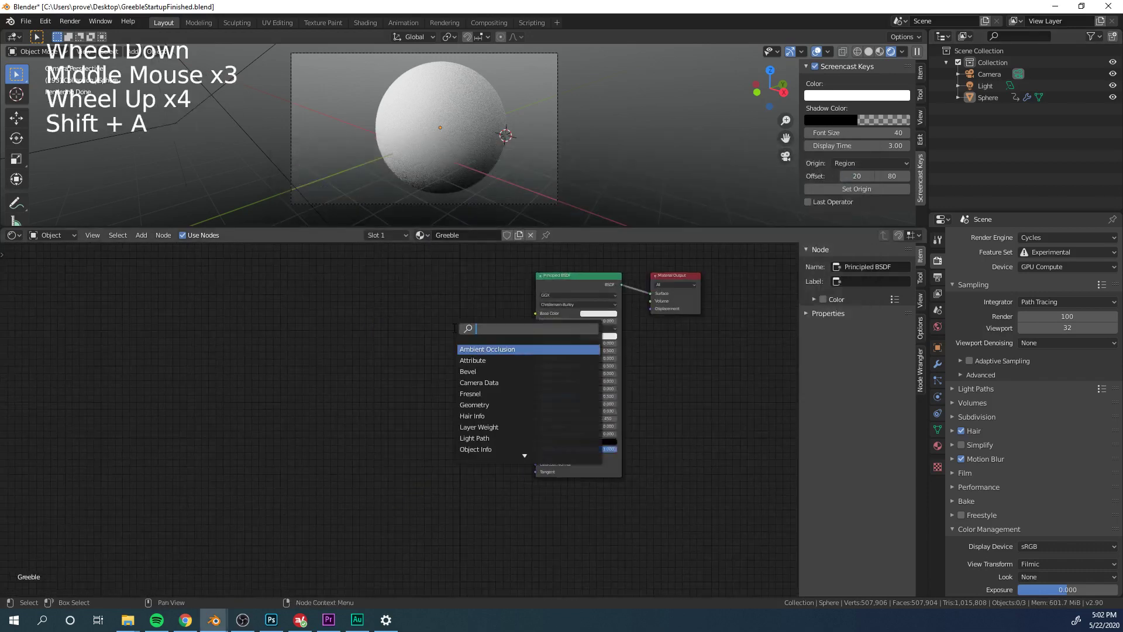
{"action": "type", "text": "plas"}
{"action": "key", "text": "Return"}
{"action": "left_click", "coordinate": [406, 305]}
{"action": "left_click", "coordinate": [438, 307], "text": "ctrl+shift"}
Set the Plastic group's base color to a neutral grey and its Roughness to 0.85
{"action": "middle_click_drag", "start_coordinate": [438, 307], "coordinate": [379, 323]}
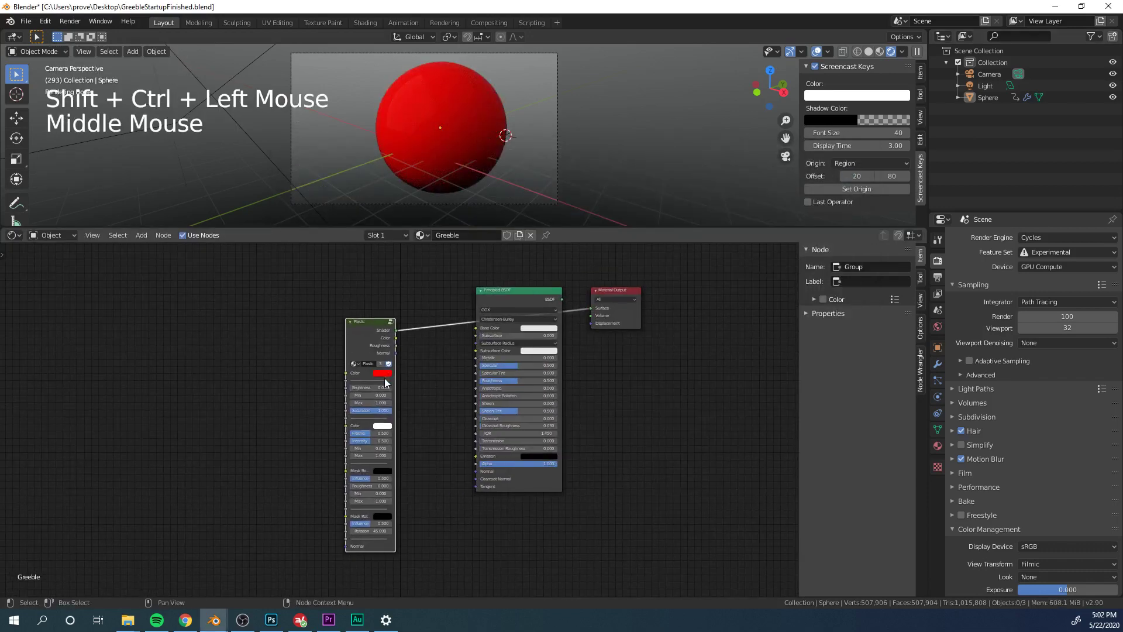
{"action": "left_click", "coordinate": [388, 370]}
{"action": "left_click_drag", "start_coordinate": [407, 310], "coordinate": [403, 296]}
{"action": "left_click_drag", "start_coordinate": [435, 284], "coordinate": [434, 286]}
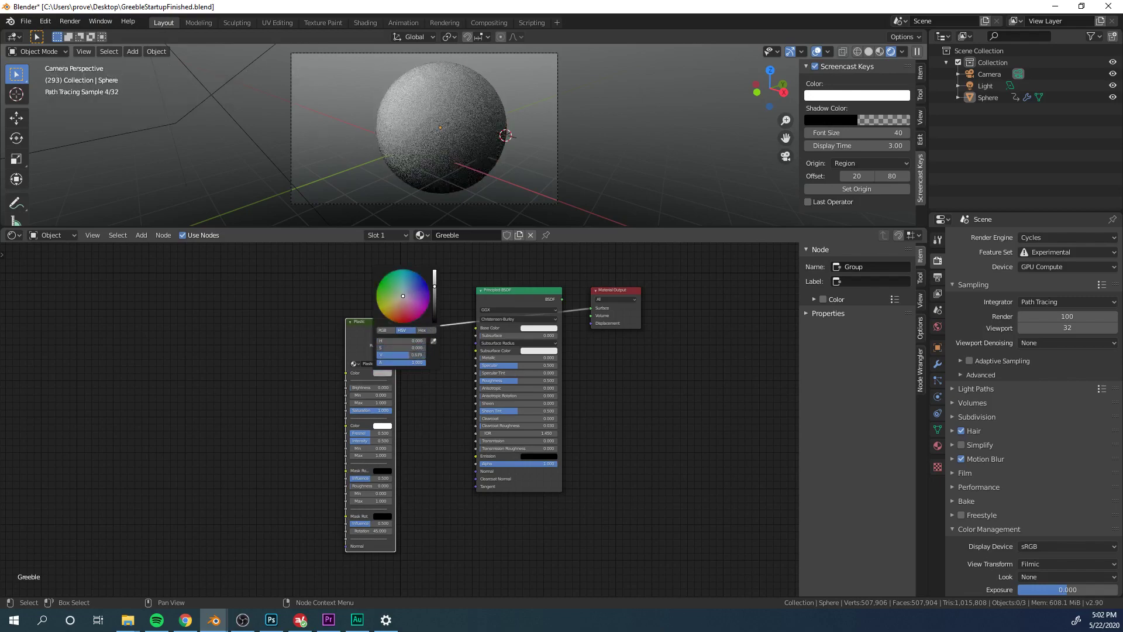
{"action": "scroll", "coordinate": [358, 468], "scroll_direction": "up", "scroll_amount": 1}
{"action": "middle_click_drag", "start_coordinate": [357, 471], "coordinate": [381, 394]}
{"action": "scroll", "coordinate": [380, 395], "scroll_direction": "up", "scroll_amount": 3}
{"action": "left_click_drag", "start_coordinate": [378, 414], "coordinate": [429, 414]}
Delete the unused Principled BSDF node
{"action": "scroll", "coordinate": [491, 293], "scroll_direction": "down", "scroll_amount": 2}
{"action": "middle_click_drag", "start_coordinate": [496, 276], "coordinate": [444, 429]}
{"action": "left_click", "coordinate": [499, 329]}
{"action": "key", "text": "x"}
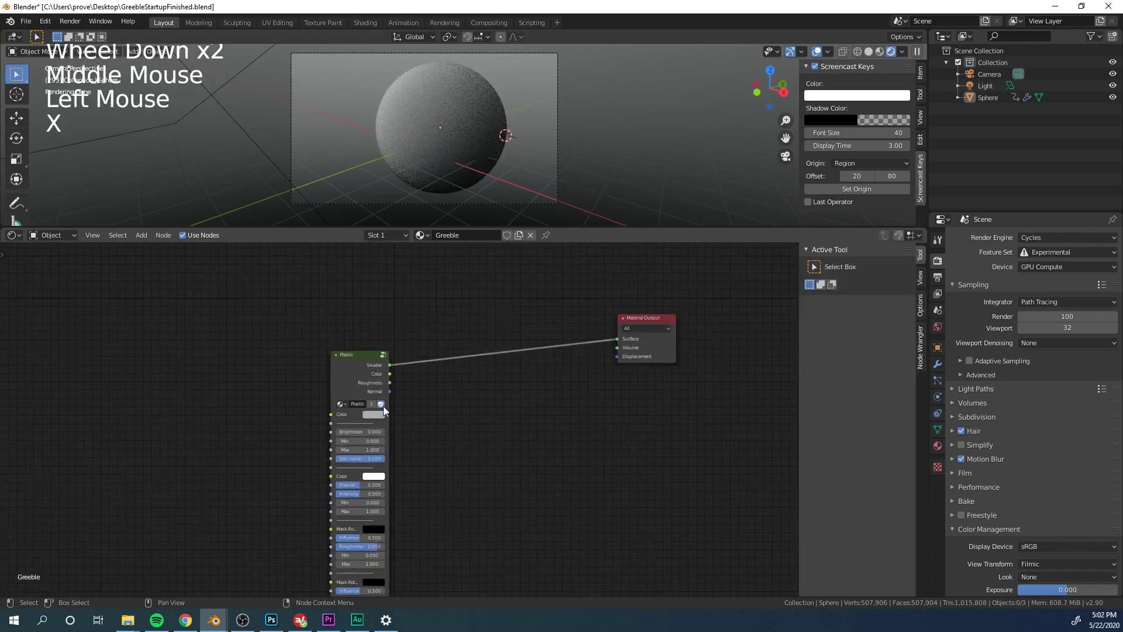
Brighten the Plastic group's base color to near white
{"action": "left_click", "coordinate": [379, 413]}
{"action": "left_click_drag", "start_coordinate": [436, 304], "coordinate": [436, 294]}
{"action": "middle_click_drag", "start_coordinate": [397, 369], "coordinate": [430, 322]}
{"action": "left_click", "coordinate": [416, 326]}
Add the Displacement Add node group below Plastic and link its Vector output to the Material Output's Displacement
{"action": "scroll", "coordinate": [430, 322], "scroll_direction": "down", "scroll_amount": 1}
{"action": "middle_click_drag", "start_coordinate": [478, 422], "coordinate": [381, 346]}
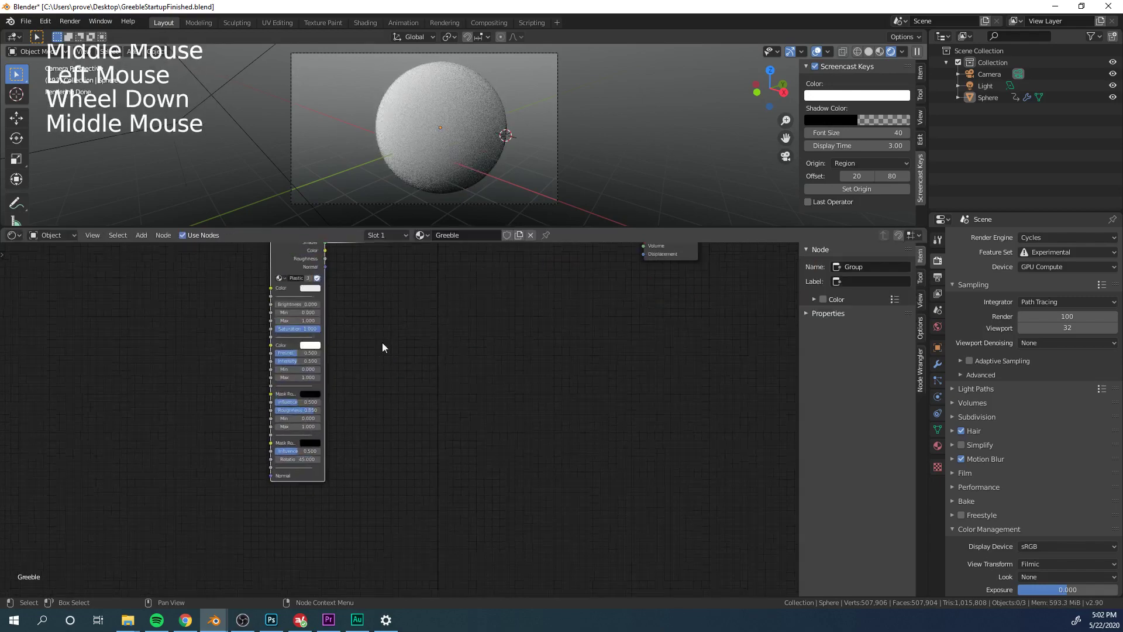
{"action": "key", "text": "shift+a"}
{"action": "key", "text": "Down"}
{"action": "key", "text": "Down"}
{"action": "key", "text": "Return"}
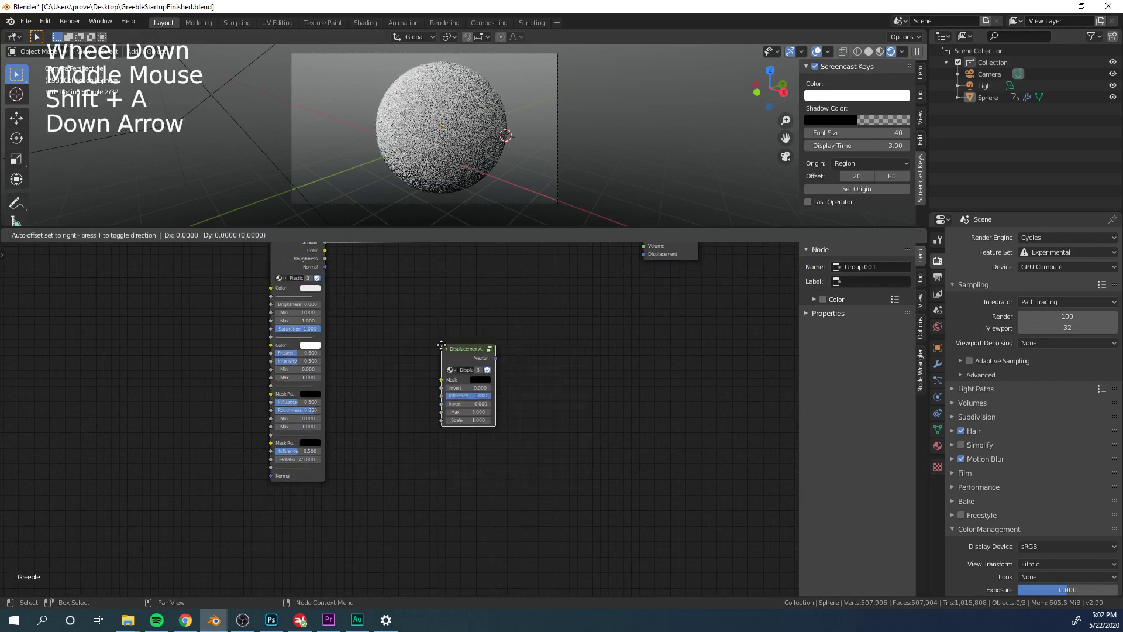
{"action": "left_click", "coordinate": [398, 461]}
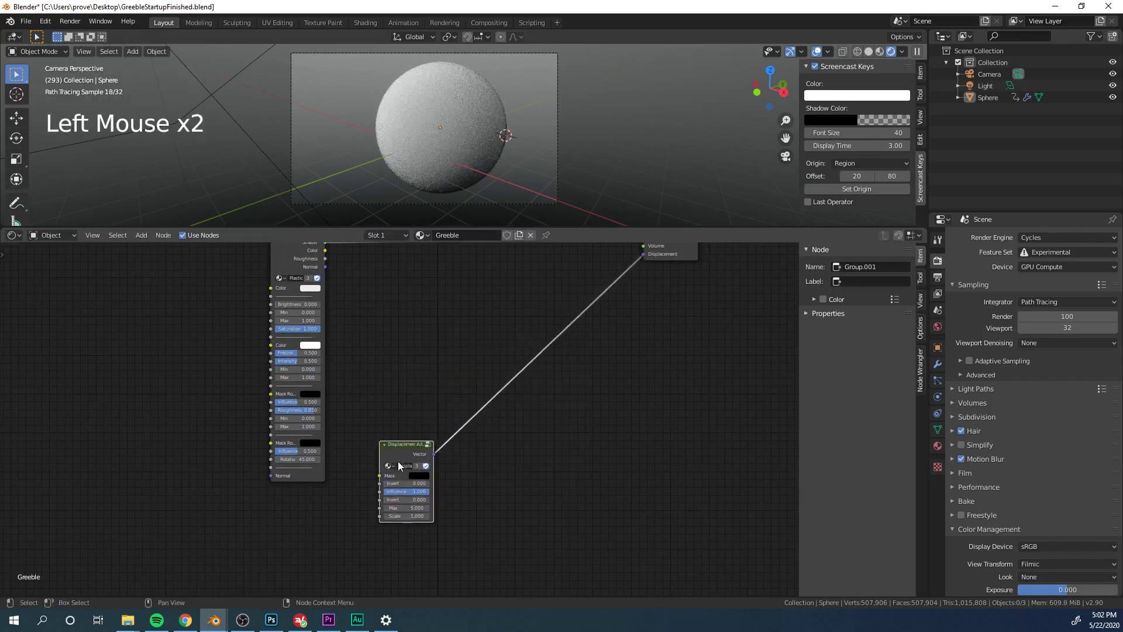
Add the Wires node group and link its Mask output to the Displacement Add group's Mask input
{"action": "scroll", "coordinate": [398, 461], "scroll_direction": "down", "scroll_amount": 1}
{"action": "middle_click_drag", "start_coordinate": [398, 460], "coordinate": [451, 365]}
{"action": "key", "text": "shift+a"}
{"action": "key", "text": "Down"}
{"action": "key", "text": "Down"}
{"action": "key", "text": "Return"}
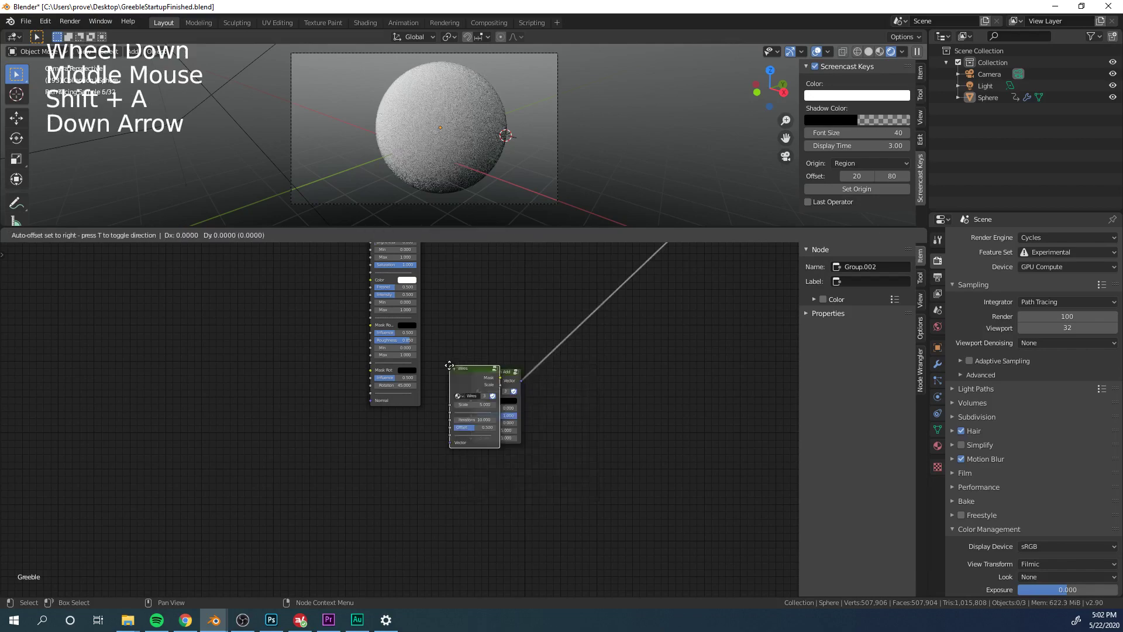
{"action": "scroll", "coordinate": [445, 421], "scroll_direction": "up", "scroll_amount": 4}
{"action": "left_click_drag", "start_coordinate": [432, 418], "coordinate": [525, 383]}
Add a Texture Coordinate node and link its UV output to the Wires group's Vector input
{"action": "scroll", "coordinate": [390, 399], "scroll_direction": "up", "scroll_amount": 3}
{"action": "middle_click_drag", "start_coordinate": [404, 439], "coordinate": [494, 403]}
{"action": "key", "text": "shift+a"}
{"action": "type", "text": "ub"}
{"action": "key", "text": "BackSpace"}
{"action": "key", "text": "BackSpace"}
{"action": "type", "text": "text"}
{"action": "key", "text": "Return"}
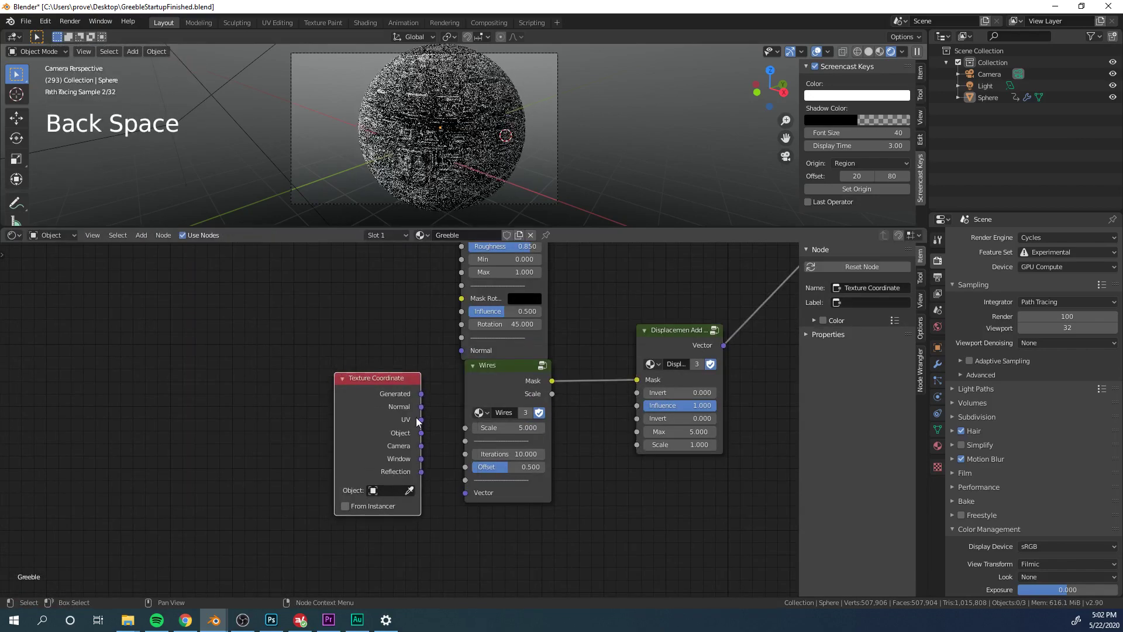
{"action": "left_click_drag", "start_coordinate": [422, 419], "coordinate": [466, 490]}
Link the Wires group's Scale output to the Displacement Add group's Scale input
{"action": "middle_click_drag", "start_coordinate": [466, 466], "coordinate": [507, 367]}
{"action": "scroll", "coordinate": [508, 367], "scroll_direction": "up", "scroll_amount": 4}
{"action": "left_click_drag", "start_coordinate": [476, 346], "coordinate": [564, 413]}
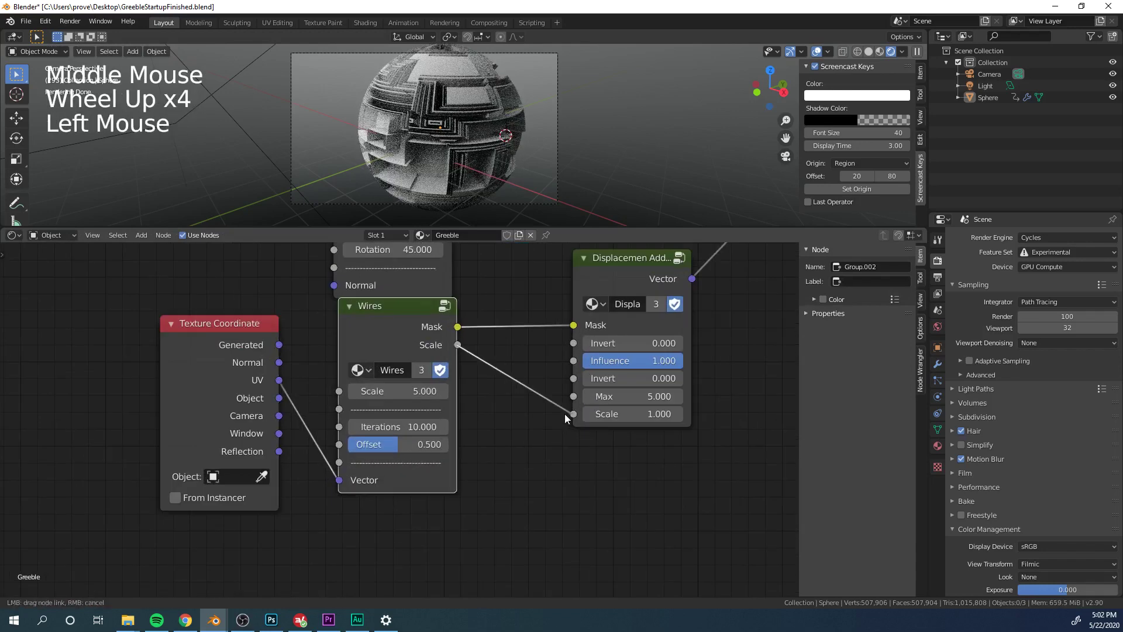
Set the Displacement Add group's Max to 2.5 and the Wires group's Iterations to 20
{"action": "middle_click_drag", "start_coordinate": [568, 414], "coordinate": [511, 367]}
{"action": "scroll", "coordinate": [445, 421], "scroll_direction": "up", "scroll_amount": 2}
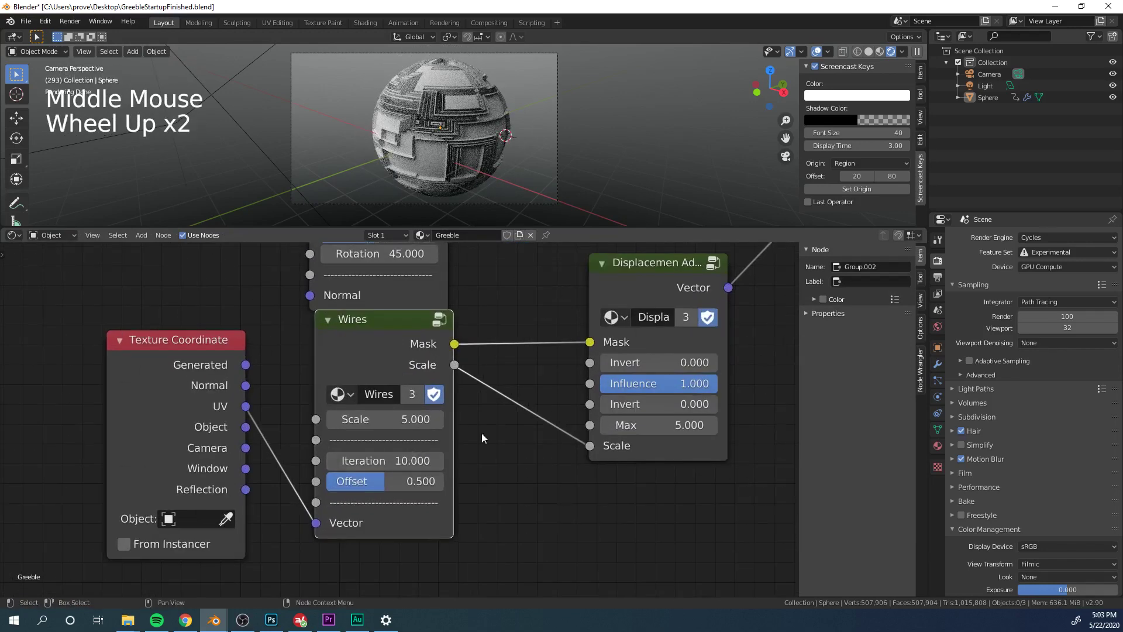
{"action": "left_click", "coordinate": [660, 425]}
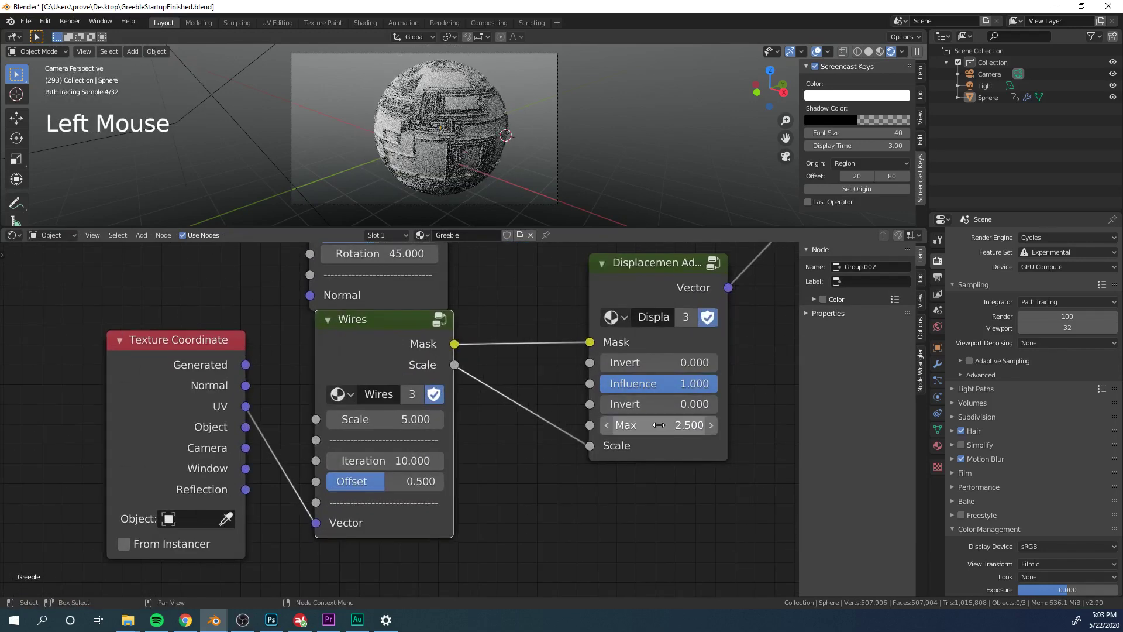
{"action": "scroll", "coordinate": [410, 445], "scroll_direction": "down", "scroll_amount": 3}
{"action": "middle_click_drag", "start_coordinate": [410, 445], "coordinate": [391, 465]}
{"action": "scroll", "coordinate": [391, 465], "scroll_direction": "up", "scroll_amount": 4}
{"action": "left_click", "coordinate": [391, 465]}
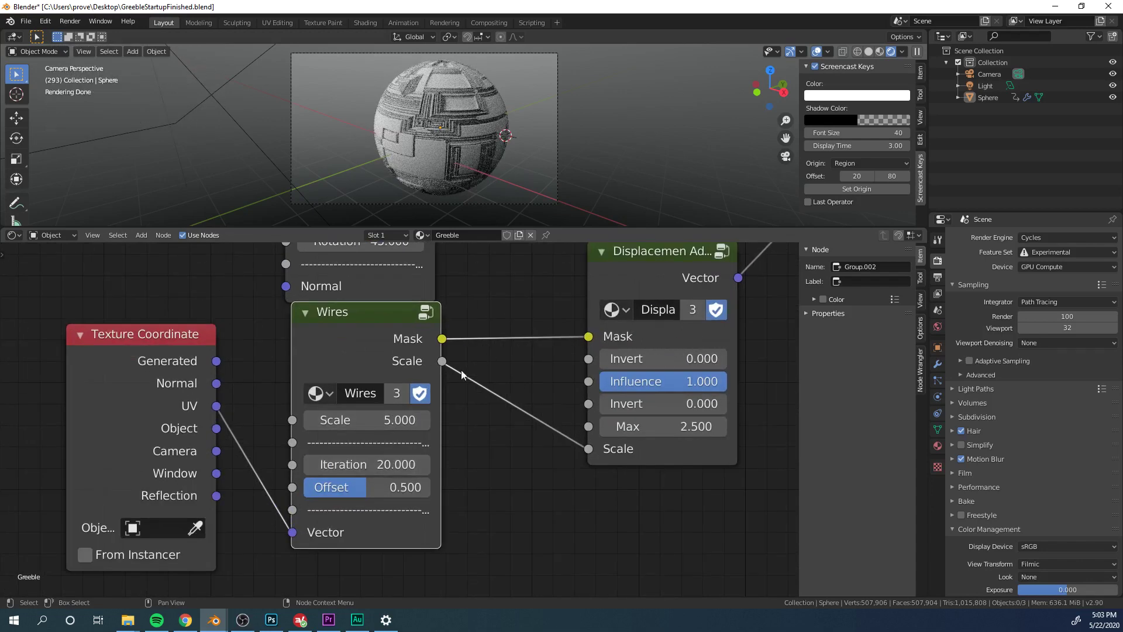
Rearrange the Texture Coordinate, Wires and Displacement Add nodes and shift all three left to free space in the node layout
{"action": "scroll", "coordinate": [498, 345], "scroll_direction": "down", "scroll_amount": 4}
{"action": "middle_click_drag", "start_coordinate": [516, 326], "coordinate": [468, 370]}
{"action": "scroll", "coordinate": [485, 357], "scroll_direction": "down", "scroll_amount": 2}
{"action": "left_click_drag", "start_coordinate": [520, 331], "coordinate": [491, 386]}
{"action": "scroll", "coordinate": [462, 389], "scroll_direction": "down", "scroll_amount": 2}
{"action": "middle_click_drag", "start_coordinate": [422, 393], "coordinate": [426, 366]}
{"action": "left_click_drag", "start_coordinate": [393, 364], "coordinate": [383, 414]}
{"action": "key", "text": "a"}
{"action": "key", "text": "a"}
{"action": "key", "text": "a"}
{"action": "key", "text": "b"}
{"action": "left_click_drag", "start_coordinate": [521, 518], "coordinate": [260, 407]}
{"action": "middle_click_drag", "start_coordinate": [260, 407], "coordinate": [256, 313]}
{"action": "key", "text": "g"}
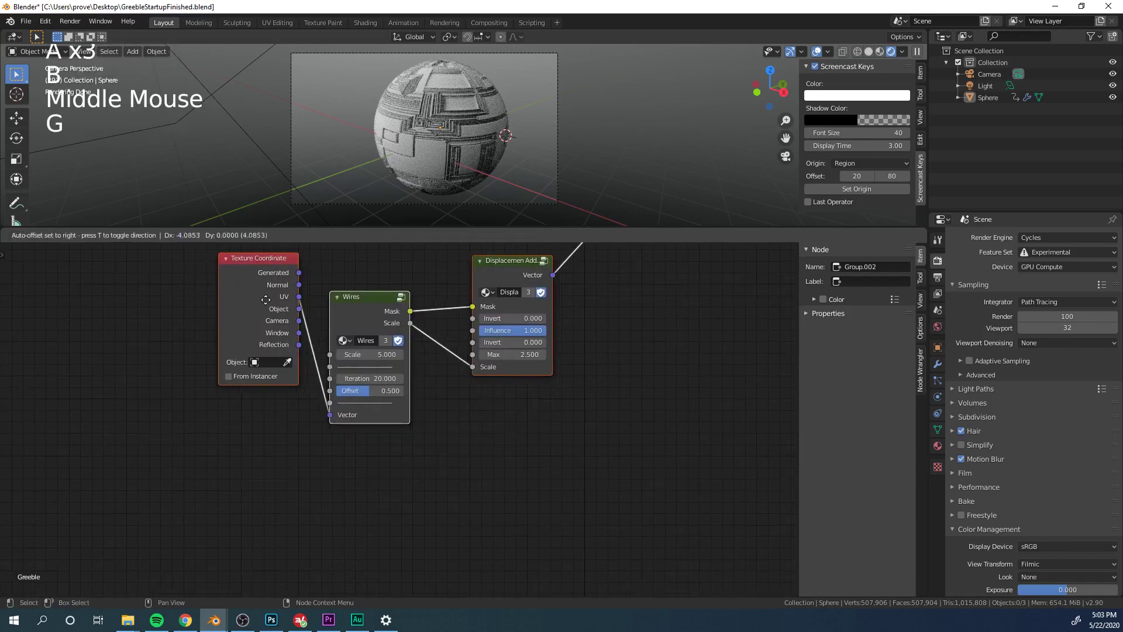
{"action": "left_click", "coordinate": [163, 298]}
Duplicate the Wires and Displacement Add pair with their input links, place the copy below, and preview the copied displacement's output
{"action": "key", "text": "a"}
{"action": "key", "text": "a"}
{"action": "key", "text": "a"}
{"action": "key", "text": "b"}
{"action": "left_click_drag", "start_coordinate": [414, 389], "coordinate": [224, 286]}
{"action": "key", "text": "ctrl+shift+d"}
{"action": "left_click", "coordinate": [318, 462]}
{"action": "left_click", "coordinate": [466, 419], "text": "ctrl+shift"}
{"action": "middle_click_drag", "start_coordinate": [453, 400], "coordinate": [458, 332]}
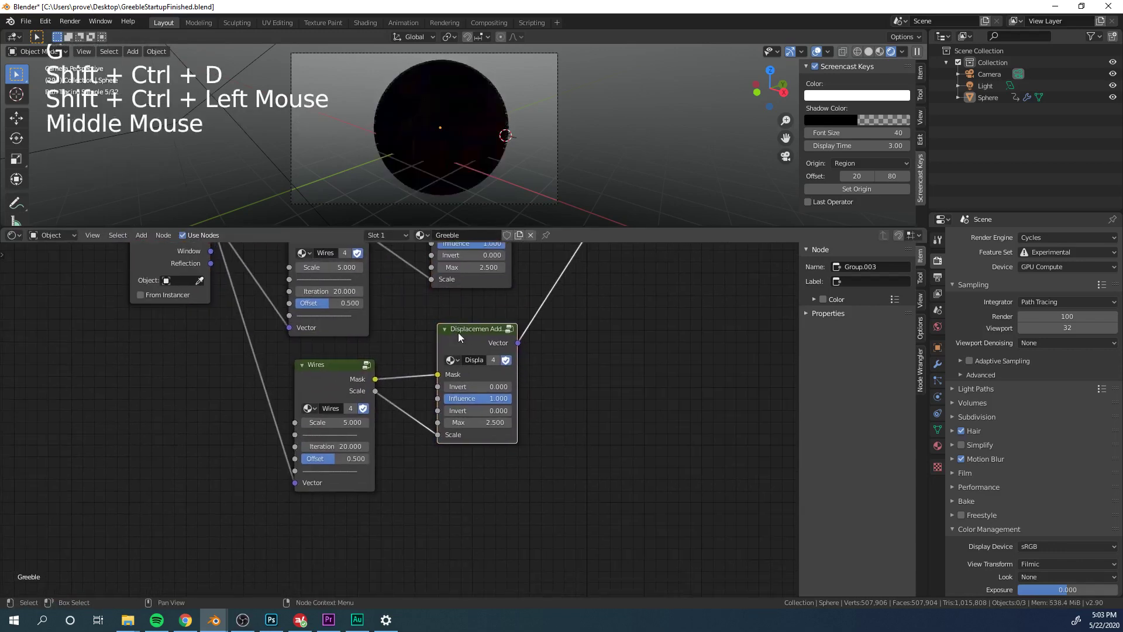
Set the copied Wires group's Scale to 10
{"action": "scroll", "coordinate": [406, 381], "scroll_direction": "up", "scroll_amount": 6}
{"action": "middle_click_drag", "start_coordinate": [357, 409], "coordinate": [483, 336]}
{"action": "left_click", "coordinate": [409, 402]}
{"action": "type", "text": "10"}
{"action": "key", "text": "Return"}
Add the Vector Add (2) node group beside the two Displacement Add groups
{"action": "scroll", "coordinate": [468, 363], "scroll_direction": "down", "scroll_amount": 2}
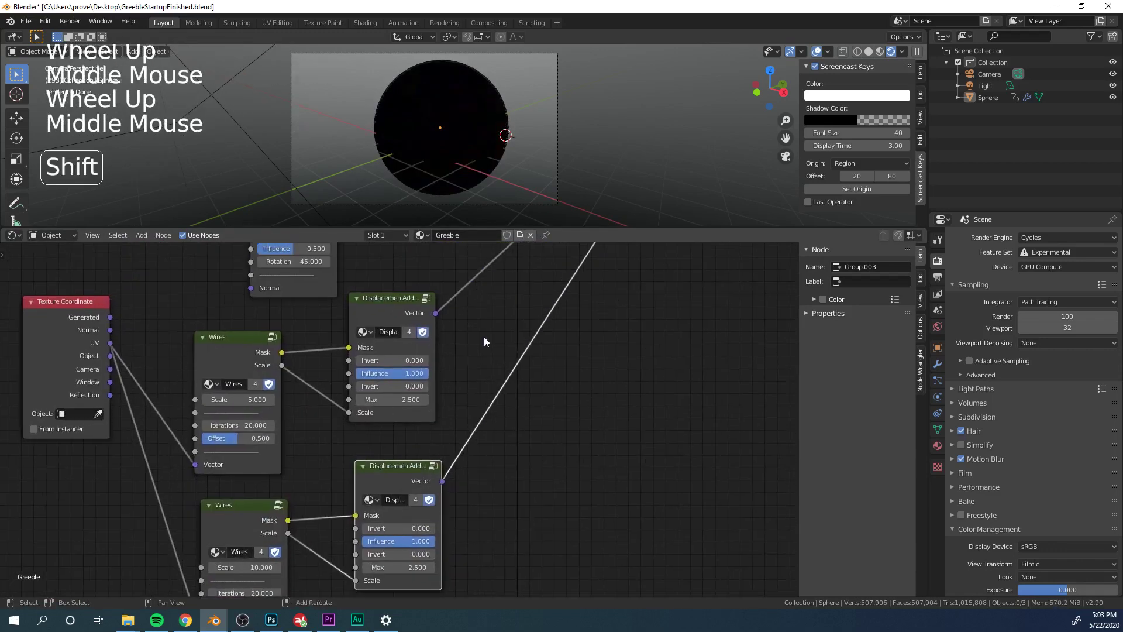
{"action": "key", "text": "shift+a"}
{"action": "type", "text": "vector add"}
{"action": "left_click", "coordinate": [512, 365]}
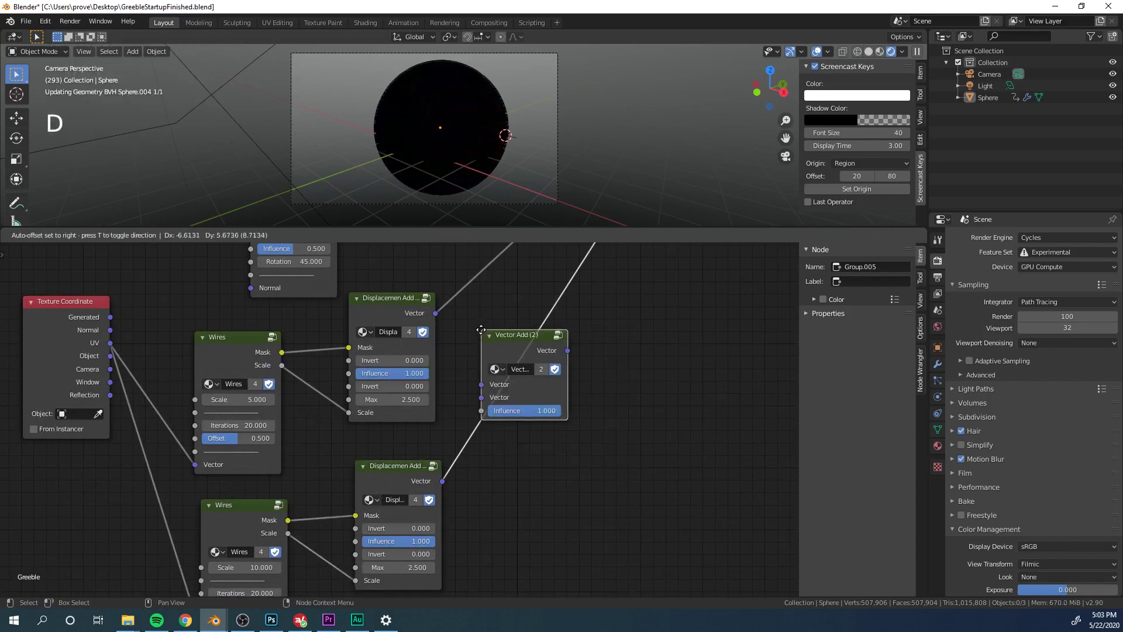
{"action": "left_click", "coordinate": [509, 375]}
Reconnect the Plastic group's Shader output to the Material Output surface
{"action": "scroll", "coordinate": [529, 360], "scroll_direction": "down", "scroll_amount": 4}
{"action": "middle_click_drag", "start_coordinate": [497, 305], "coordinate": [480, 439]}
{"action": "middle_click_drag", "start_coordinate": [360, 249], "coordinate": [345, 319]}
{"action": "left_click", "coordinate": [344, 318], "text": "ctrl+shift"}
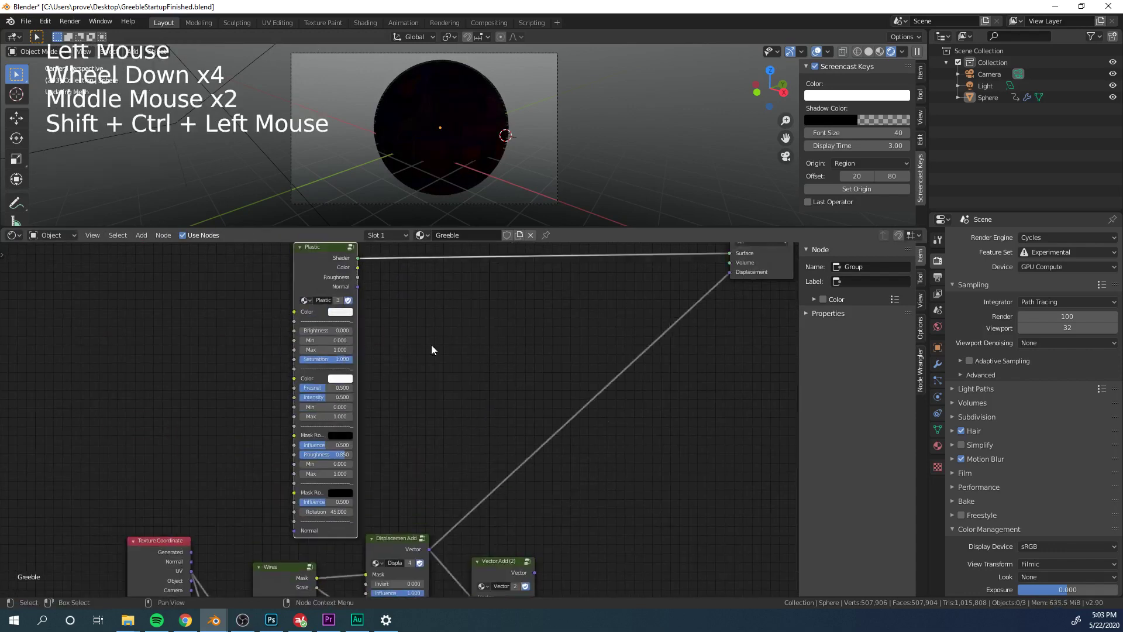
Connect the Vector Add (2) group's Vector output to the Material Output's Displacement input
{"action": "scroll", "coordinate": [432, 346], "scroll_direction": "down", "scroll_amount": 3}
{"action": "mouse_move", "coordinate": [453, 409]}
{"action": "middle_mouse_down"}
{"action": "mouse_move", "coordinate": [454, 377]}
{"action": "mouse_move", "coordinate": [460, 392]}
{"action": "middle_mouse_up"}
{"action": "left_click_drag", "start_coordinate": [500, 493], "coordinate": [652, 256]}
Set the lower Wires group's Scale to 30
{"action": "middle_click_drag", "start_coordinate": [457, 415], "coordinate": [497, 345]}
{"action": "scroll", "coordinate": [494, 356], "scroll_direction": "up", "scroll_amount": 13}
{"action": "middle_click_drag", "start_coordinate": [427, 427], "coordinate": [447, 380]}
{"action": "scroll", "coordinate": [447, 380], "scroll_direction": "down", "scroll_amount": 3}
{"action": "left_click_drag", "start_coordinate": [375, 457], "coordinate": [421, 457]}
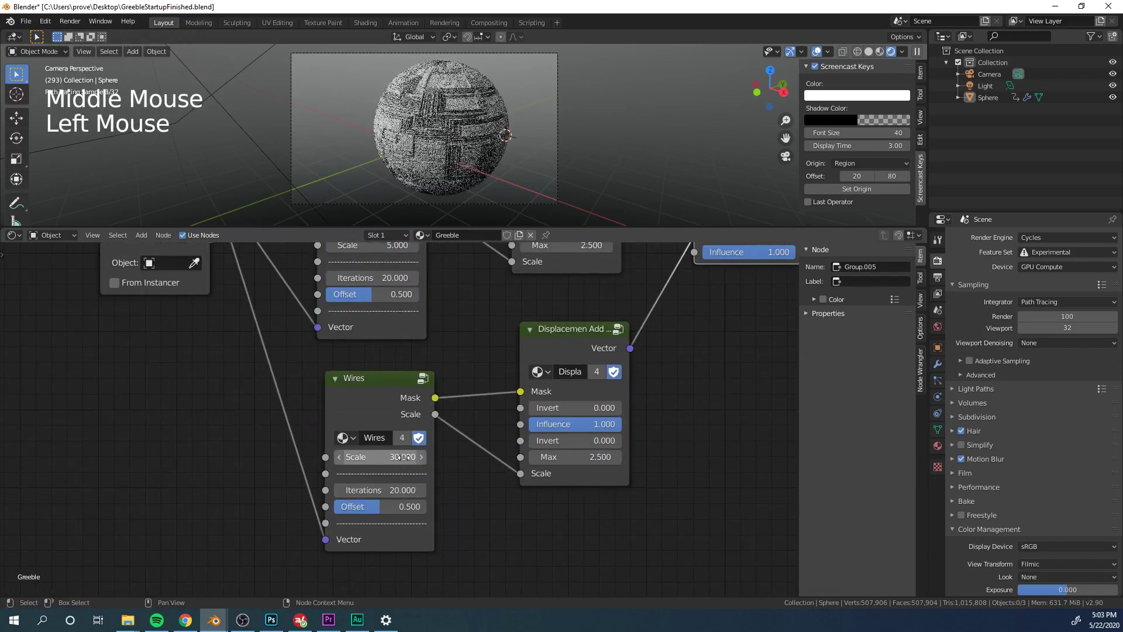
Set the Max of the lower Displacement Add group to 10 and reopen that value for editing
{"action": "key", "text": "Return"}
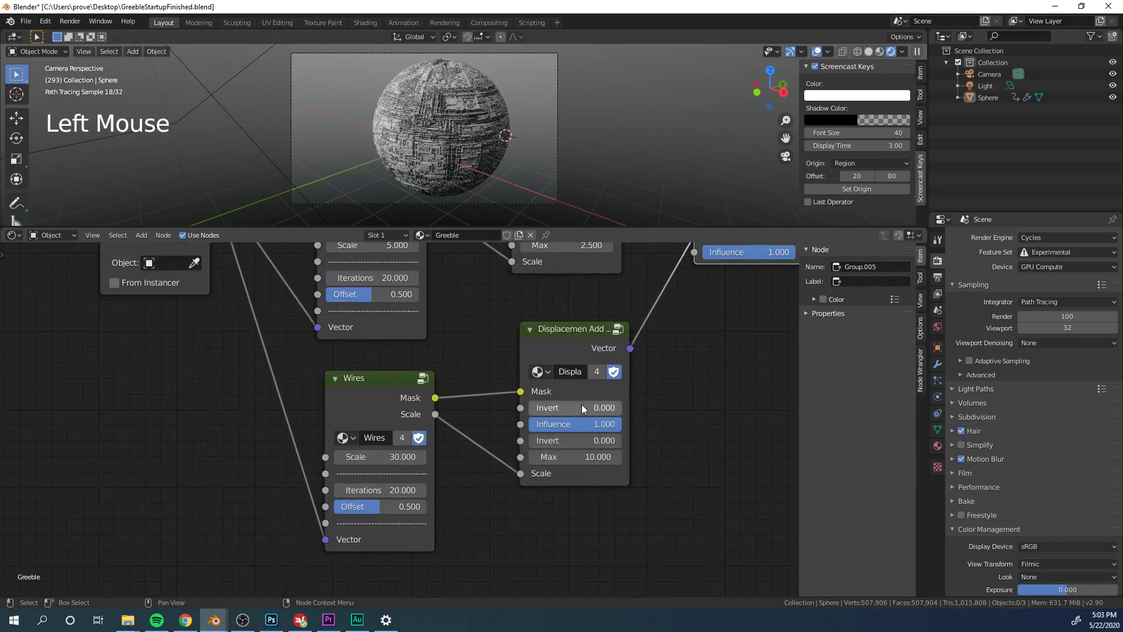
{"action": "left_click", "coordinate": [586, 453]}
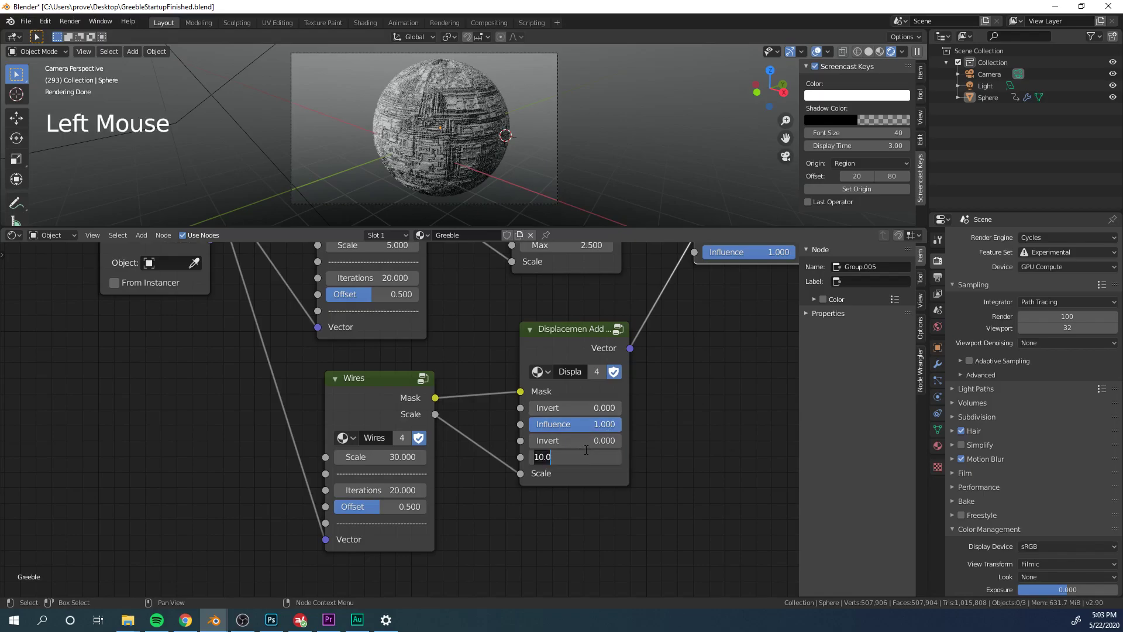